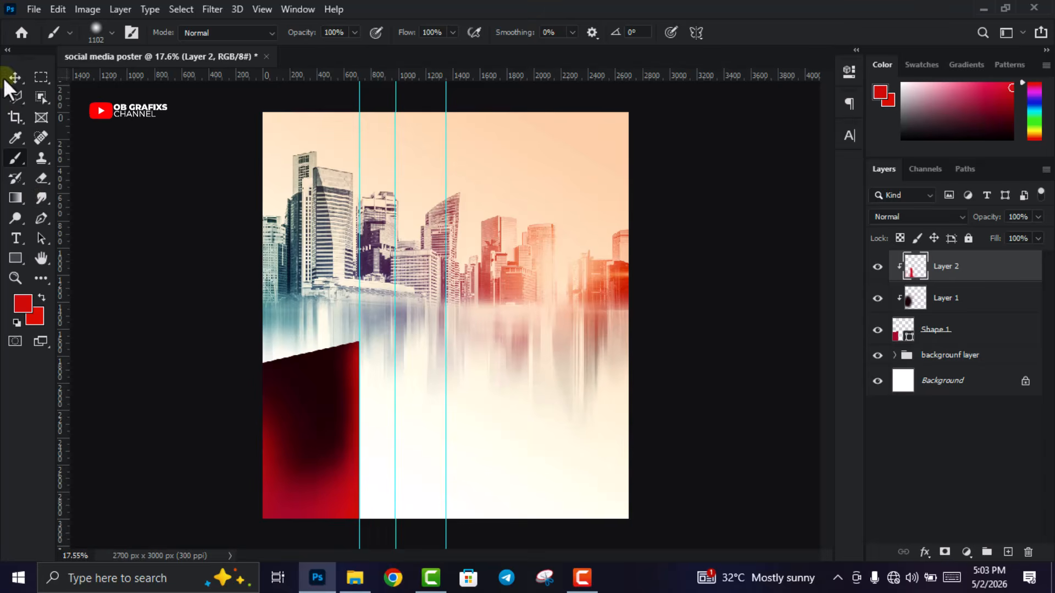
Set the blend mode of Layer 2 to Screen and deselect the layer
click(941, 221)
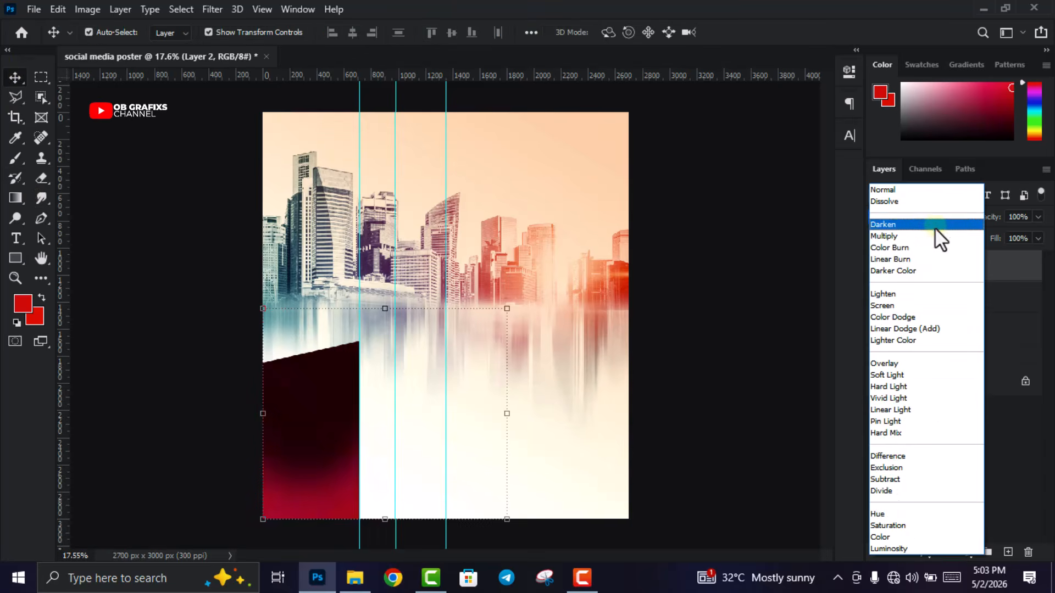
click(937, 307)
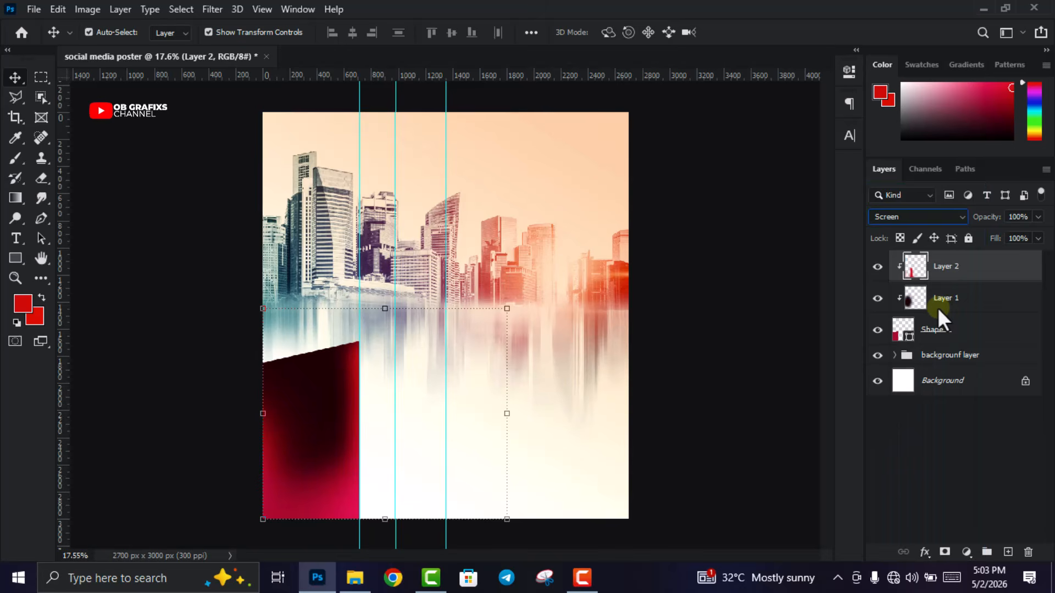
click(585, 374)
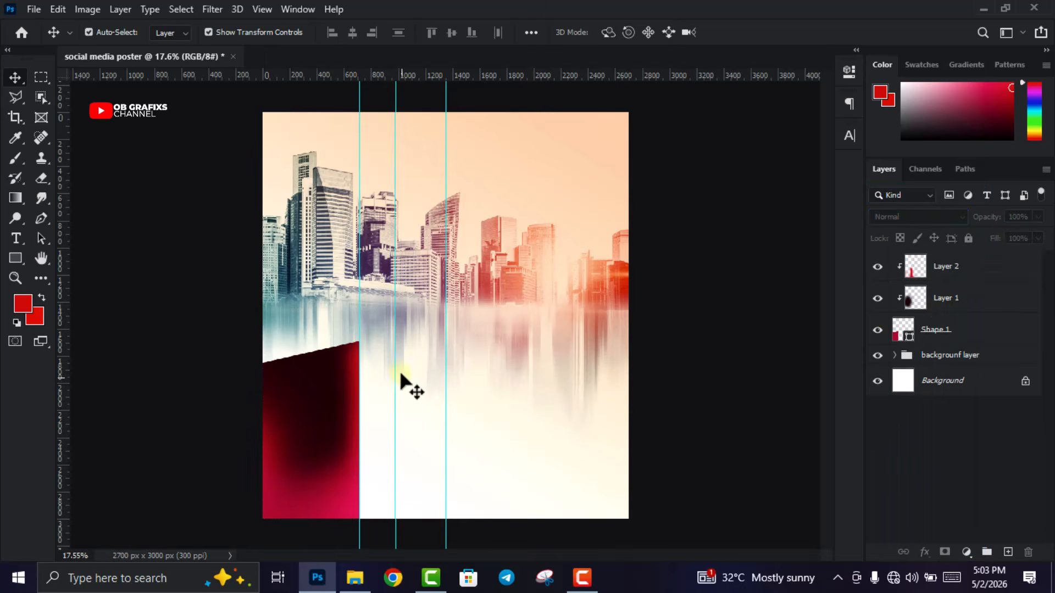
Draw a four-sided side face with the Pen tool, about 264 px wide, from the red block's upper corner to the second guide and below the canvas
click(42, 220)
scroll(466, 424, up, 5)
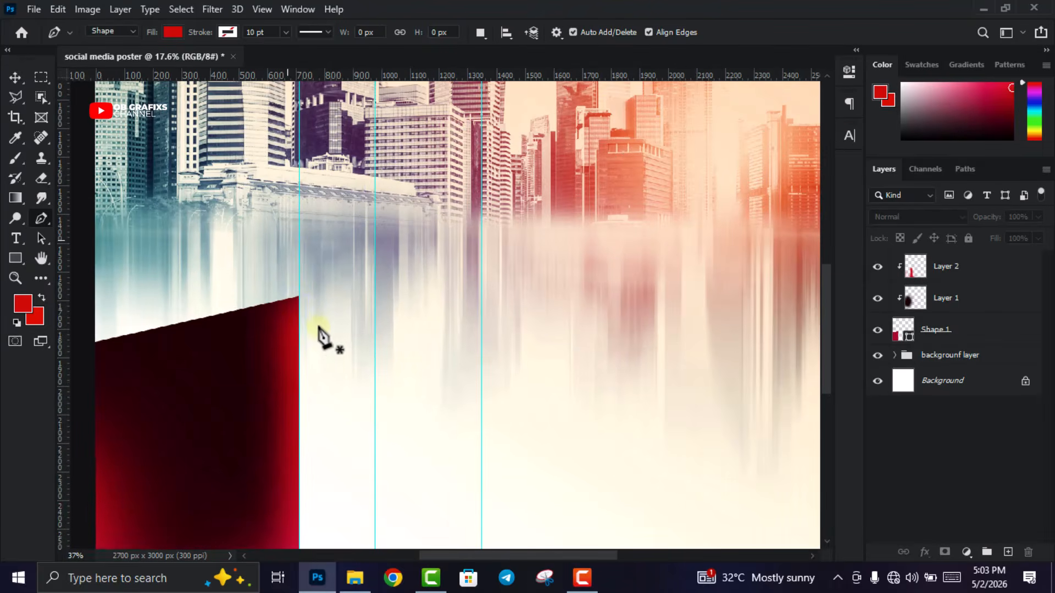
click(299, 297)
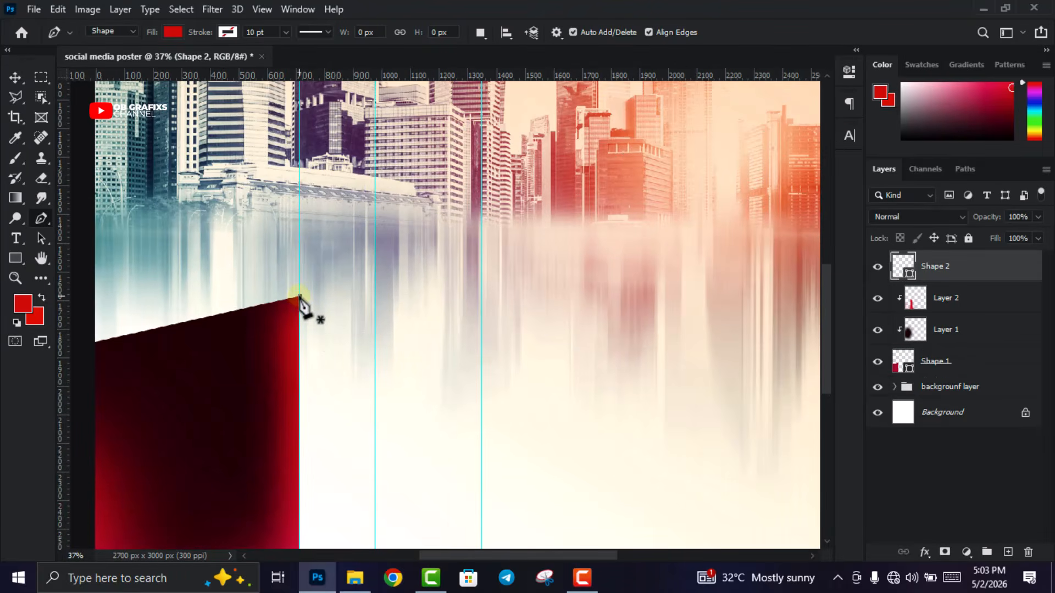
click(375, 319)
scroll(377, 325, down, 5)
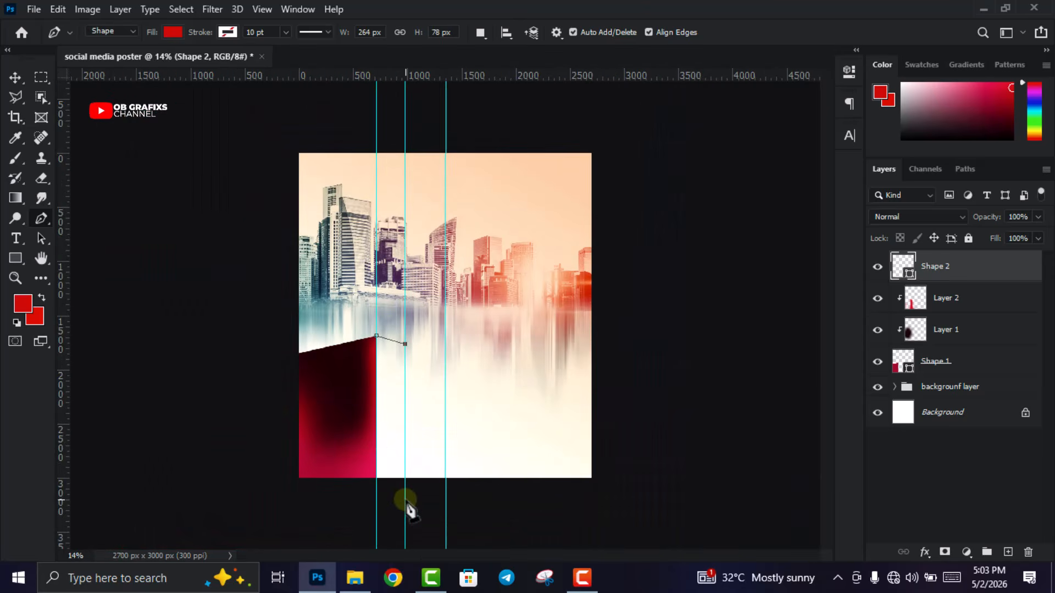
click(405, 501)
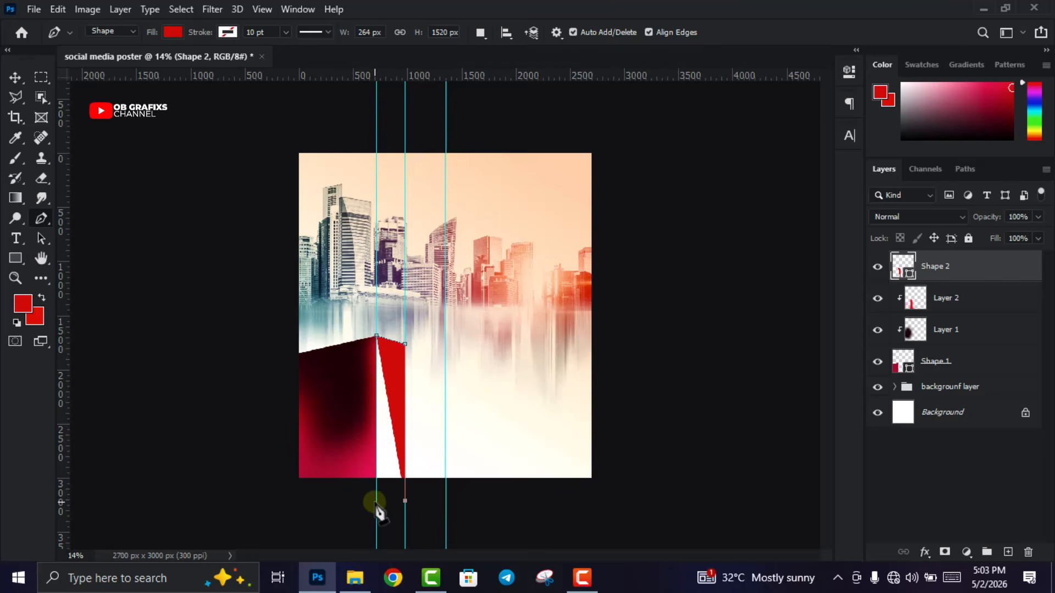
click(376, 502)
click(376, 336)
key(v)
Change the fill of the new side face to dark red 76021c
double_click(902, 266)
click(341, 466)
drag(832, 251, 838, 270)
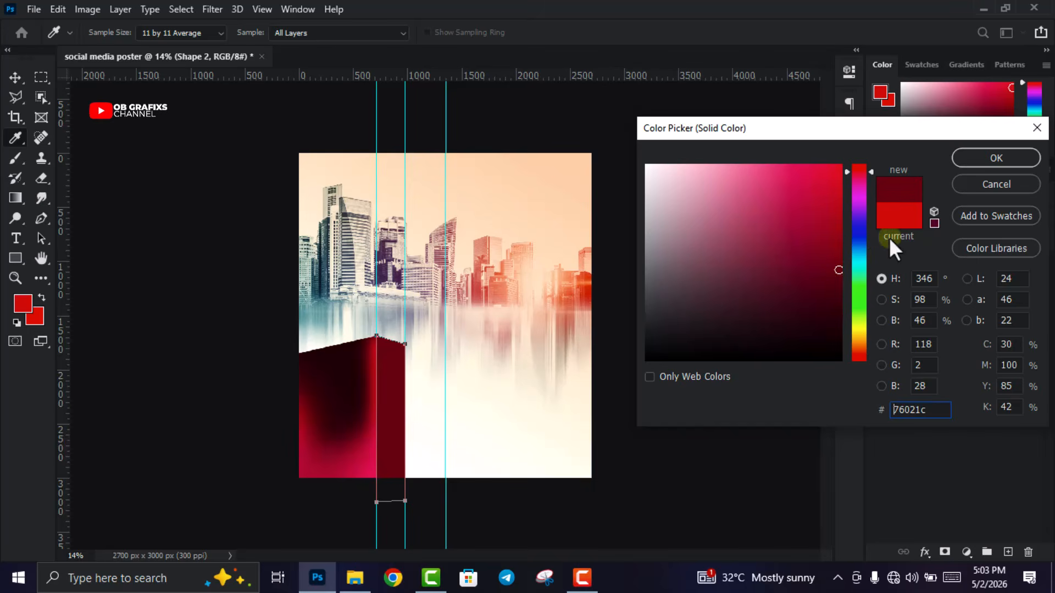
click(976, 159)
Add a new layer above Shape 2 and clip it to that shape
click(1007, 552)
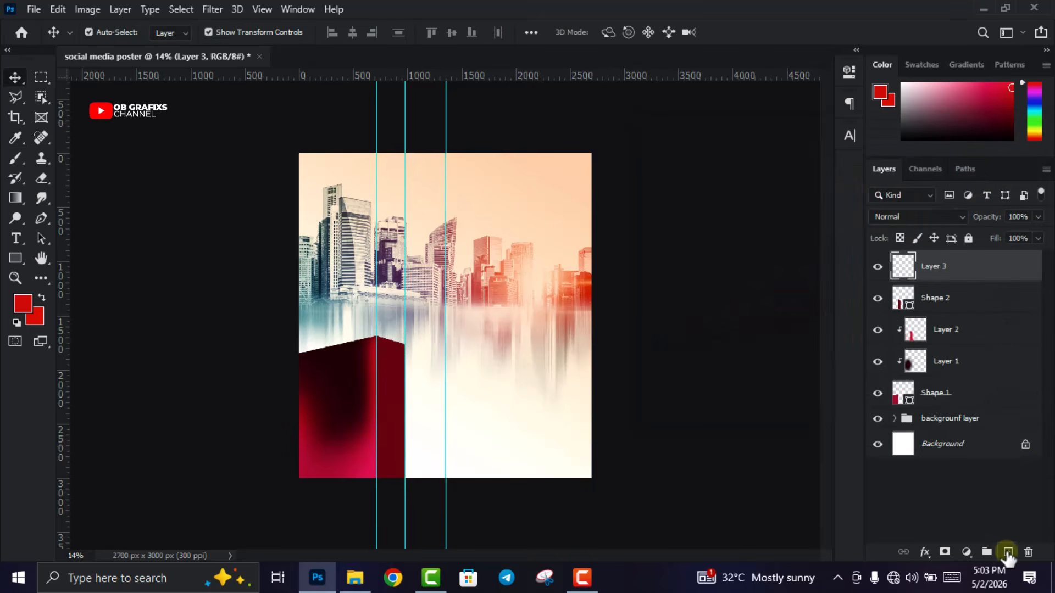
right_click(961, 275)
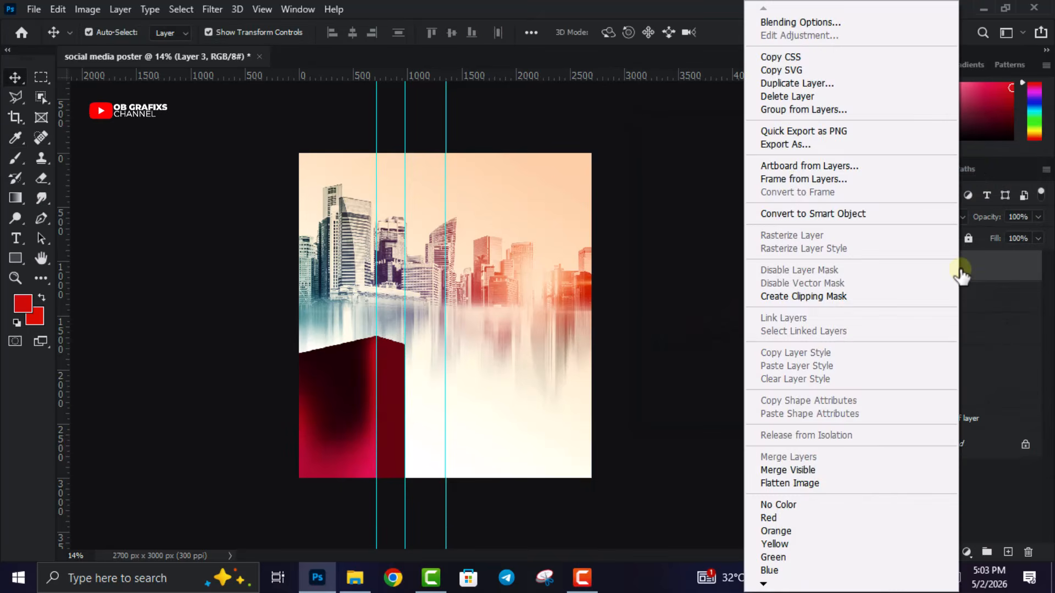
click(835, 297)
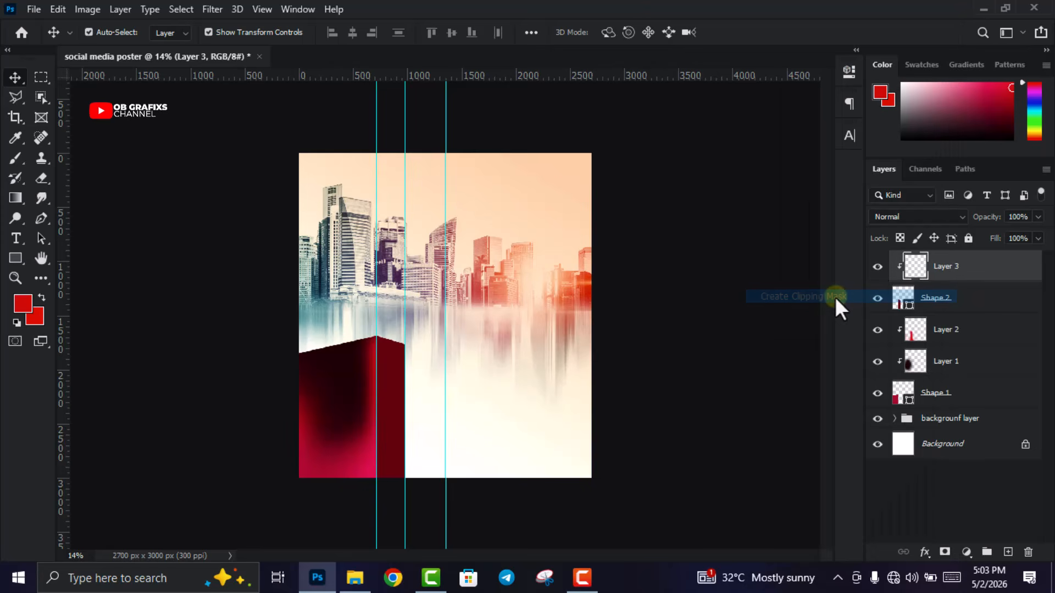
Paint soft dark maroon shading in 2c010b over the upper part of the side face
click(19, 305)
click(396, 431)
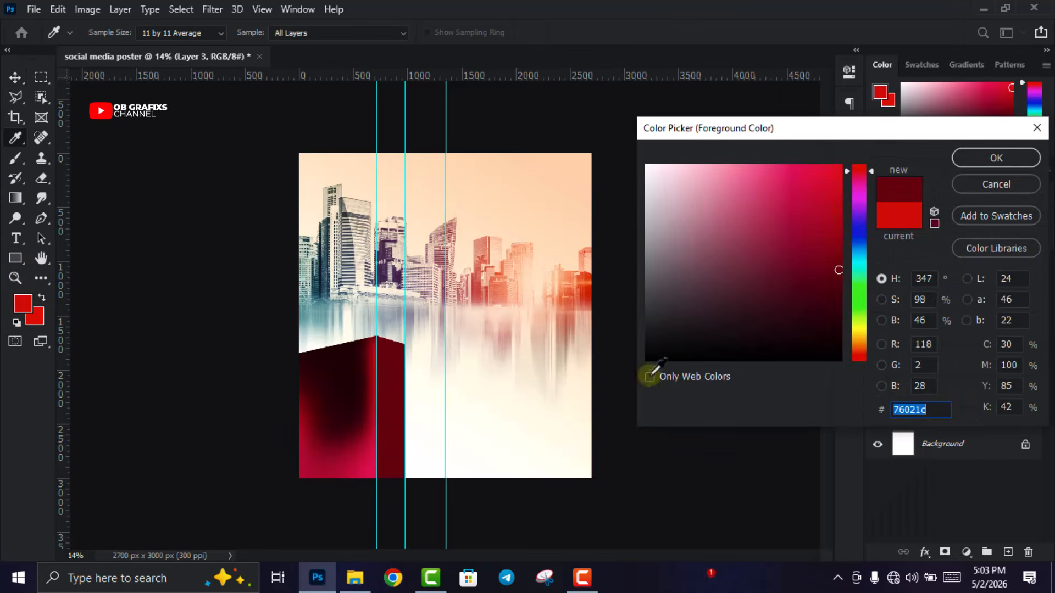
click(837, 323)
click(837, 328)
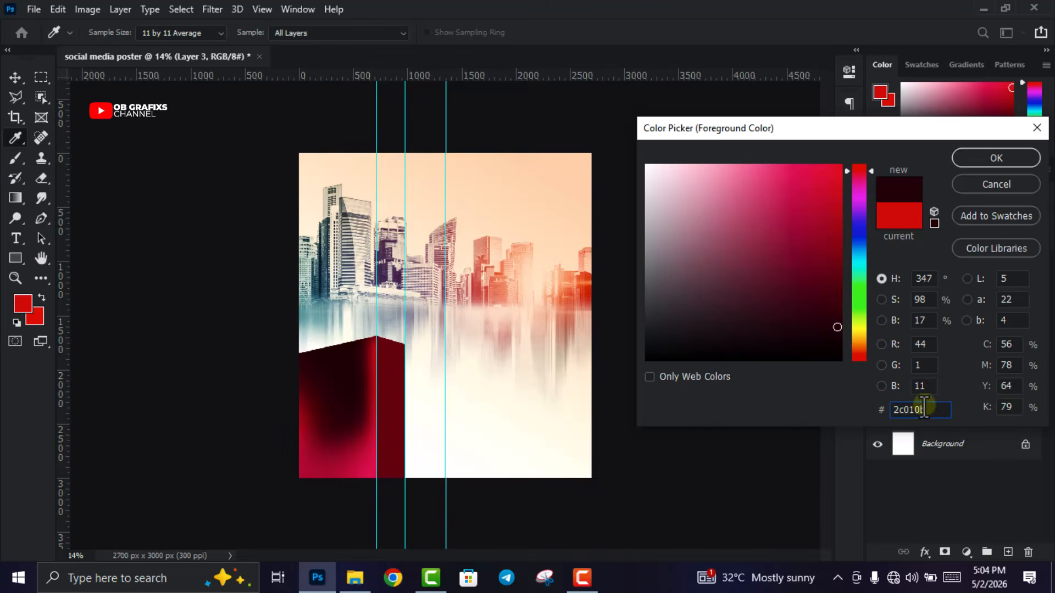
click(984, 160)
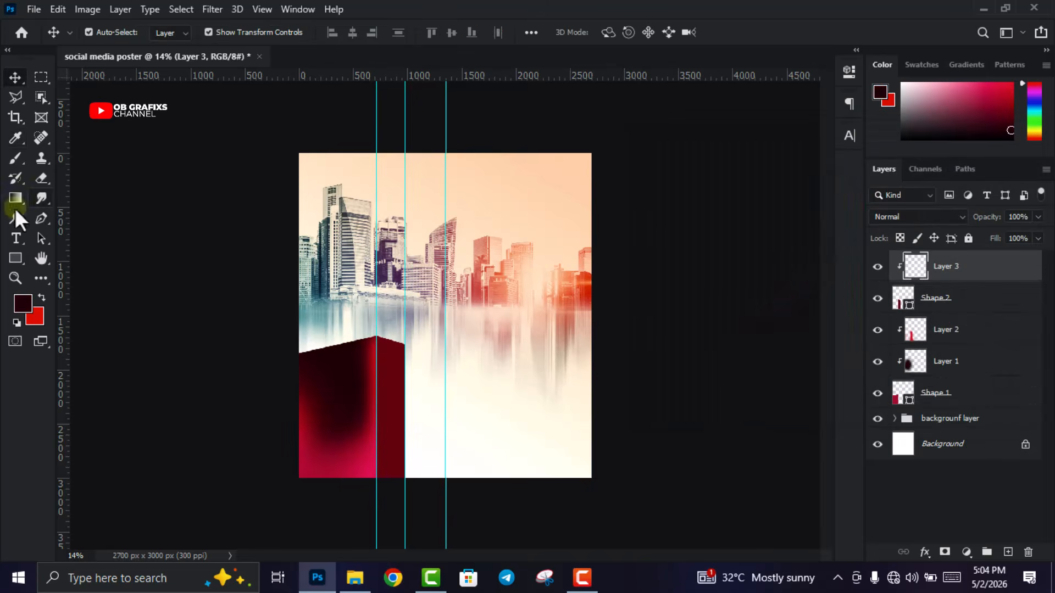
click(16, 158)
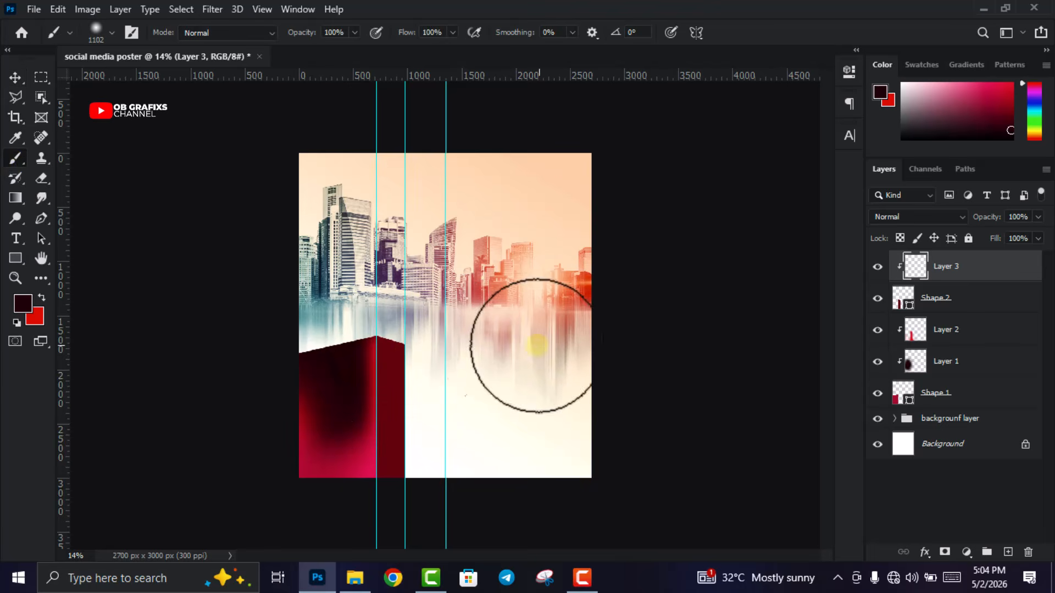
click(393, 375)
click(404, 341)
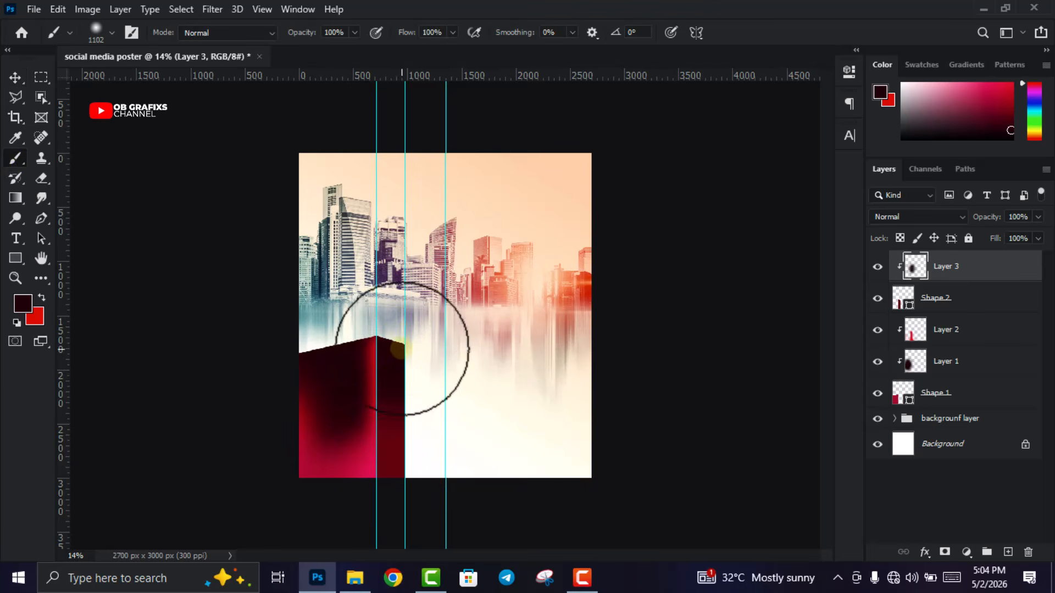
drag(392, 382, 412, 311)
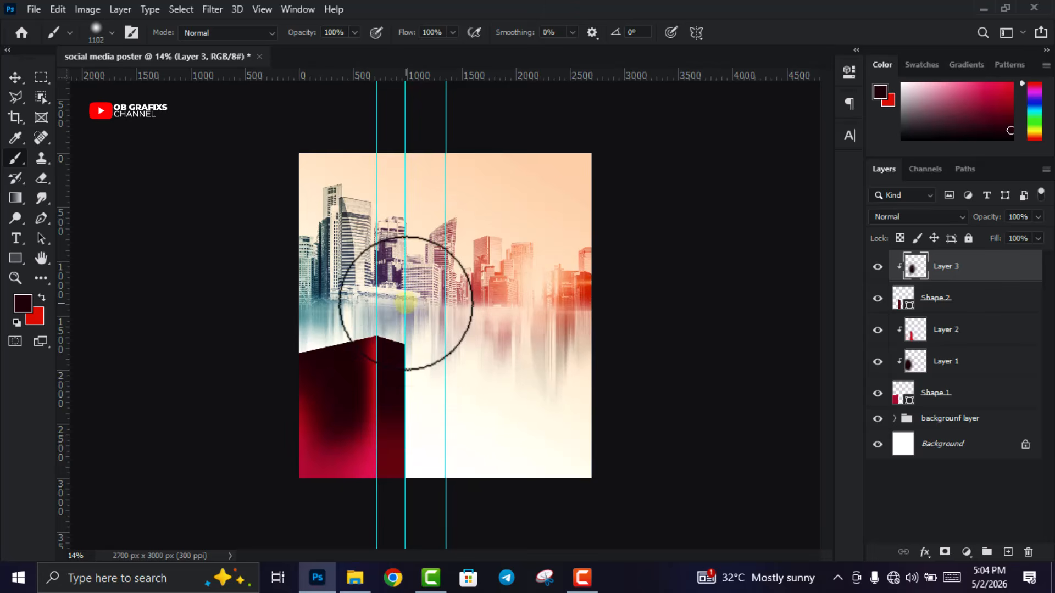
click(16, 77)
scroll(349, 332, up, 1)
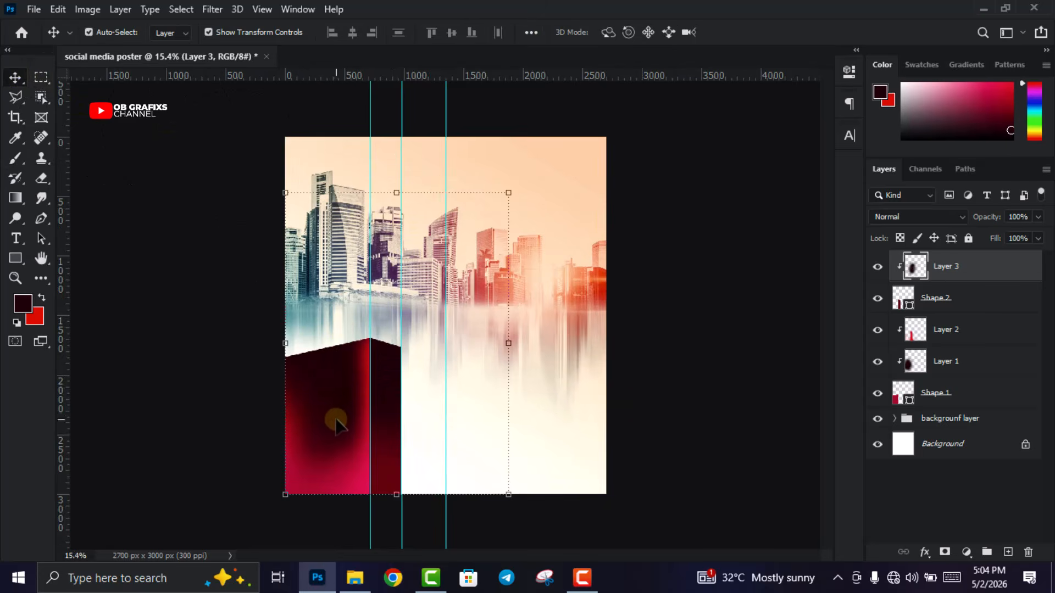
Add another layer above Layer 3 and clip it to Shape 2
click(1006, 552)
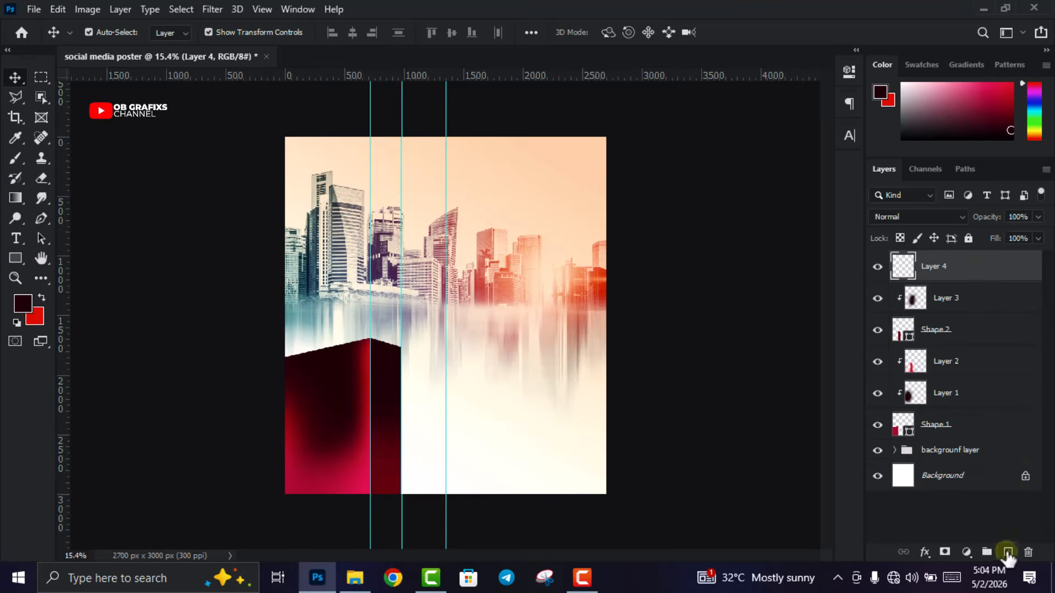
right_click(954, 268)
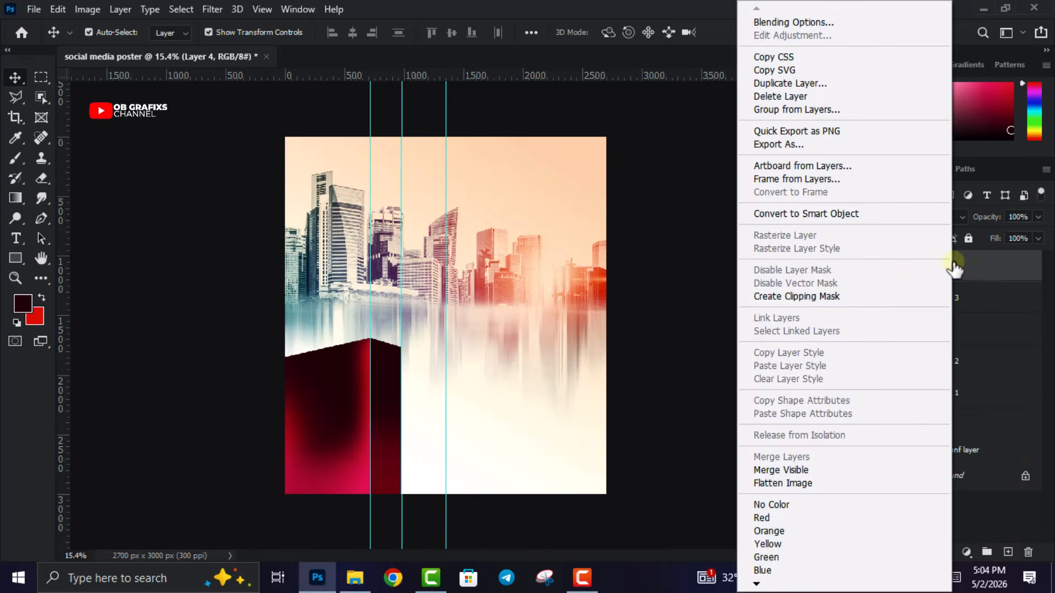
click(813, 296)
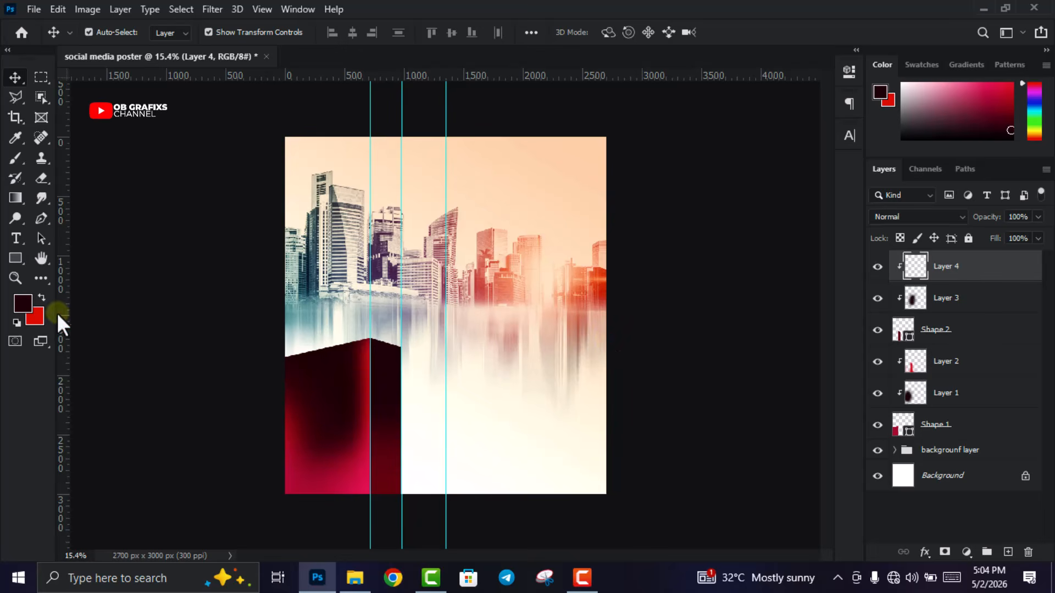
Paint a soft red glow in e90437 along the side face's inner edge with a 417 px Soft Round brush
click(23, 305)
click(835, 181)
drag(837, 177, 845, 171)
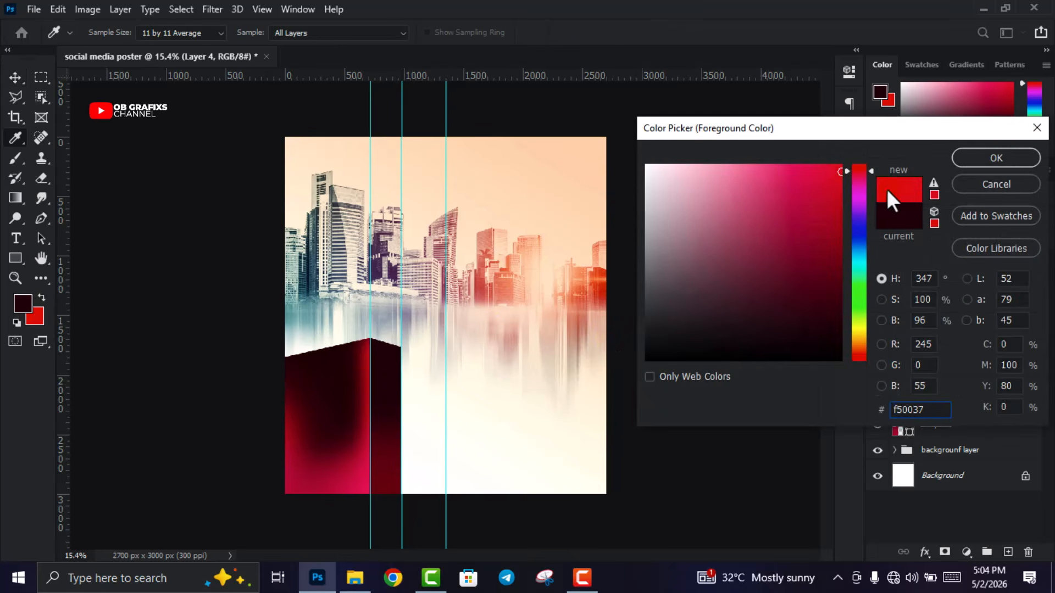
click(840, 181)
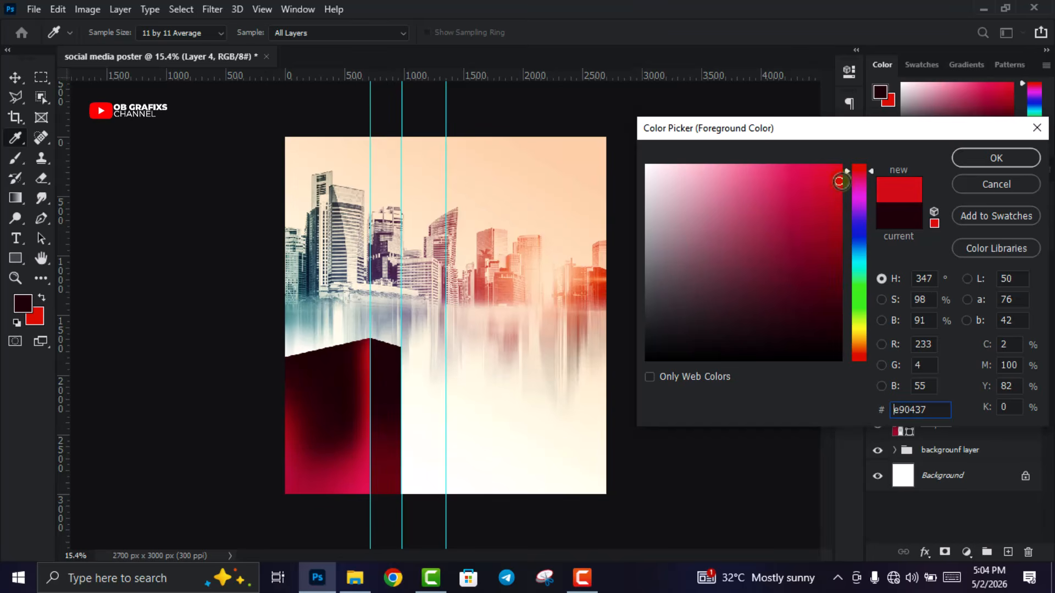
click(1008, 156)
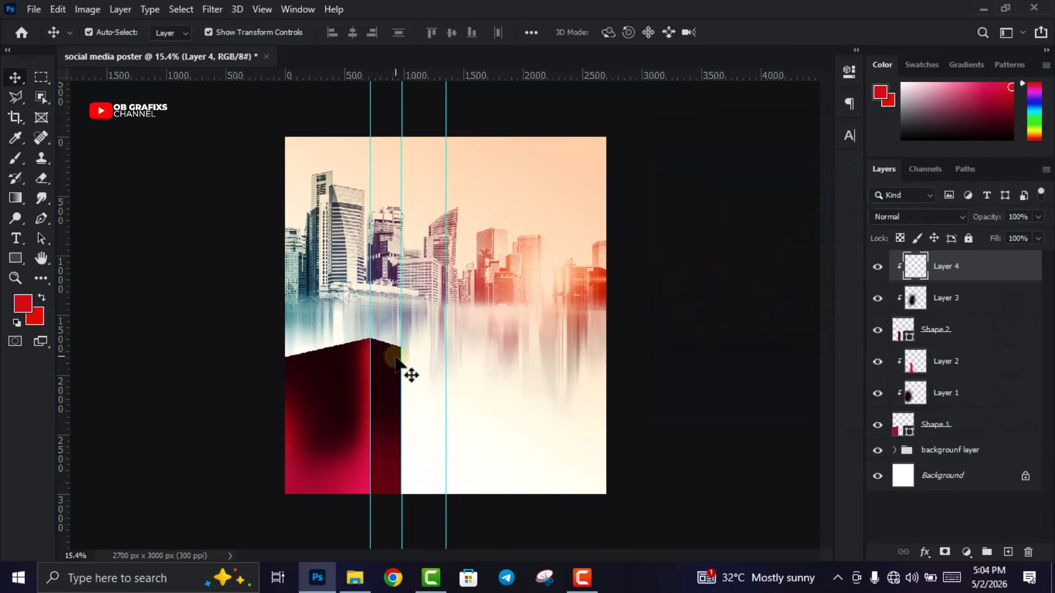
click(22, 161)
right_click(576, 338)
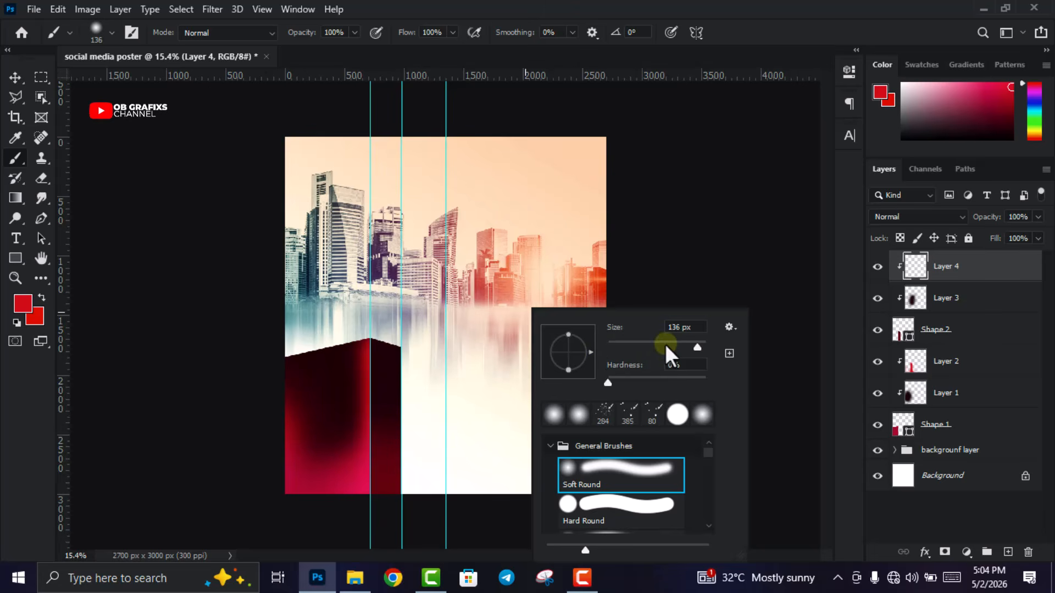
drag(686, 341, 686, 343)
scroll(348, 341, up, 3)
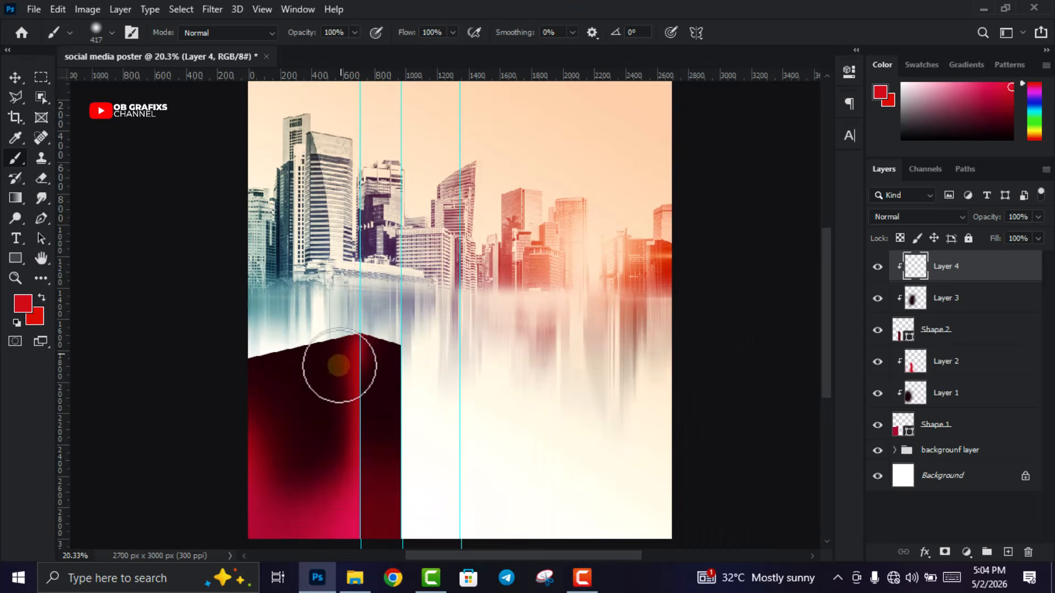
drag(333, 439, 329, 499)
click(16, 77)
scroll(401, 350, down, 3)
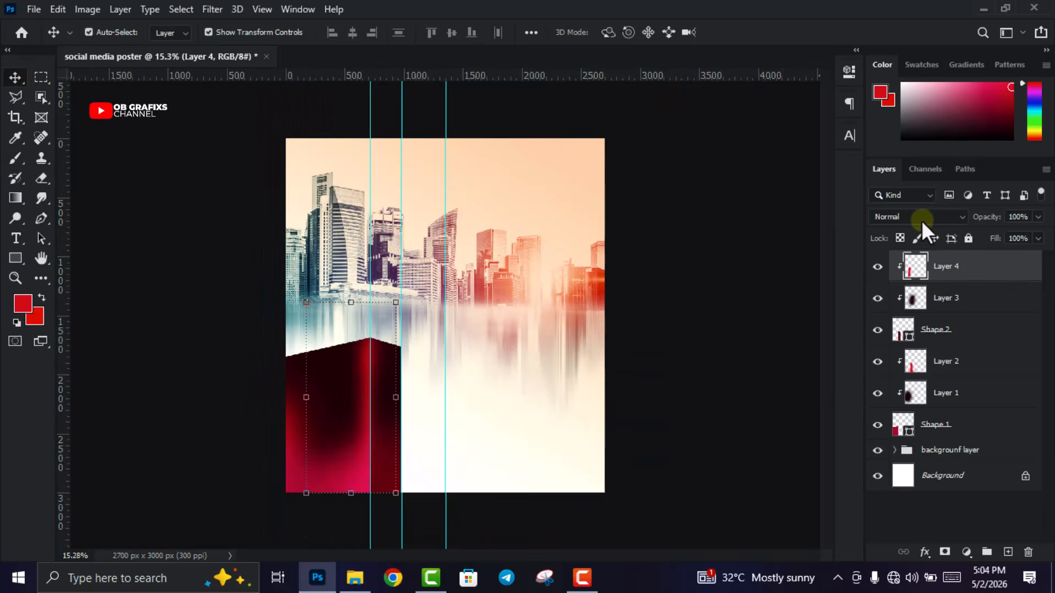
Set the blend mode of Layer 4 to Screen and deselect the layer
click(921, 220)
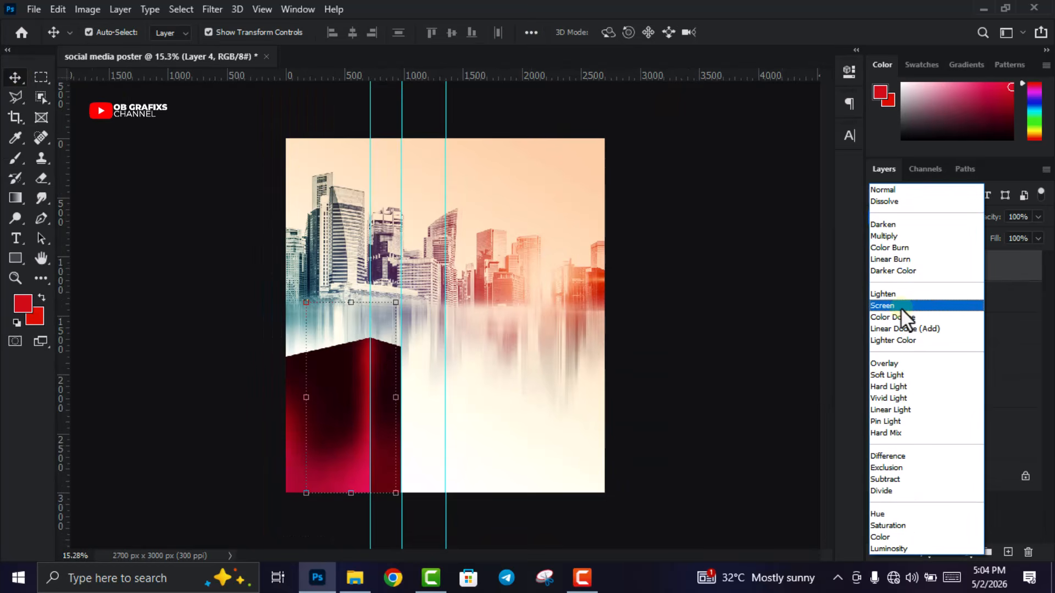
click(901, 307)
click(714, 302)
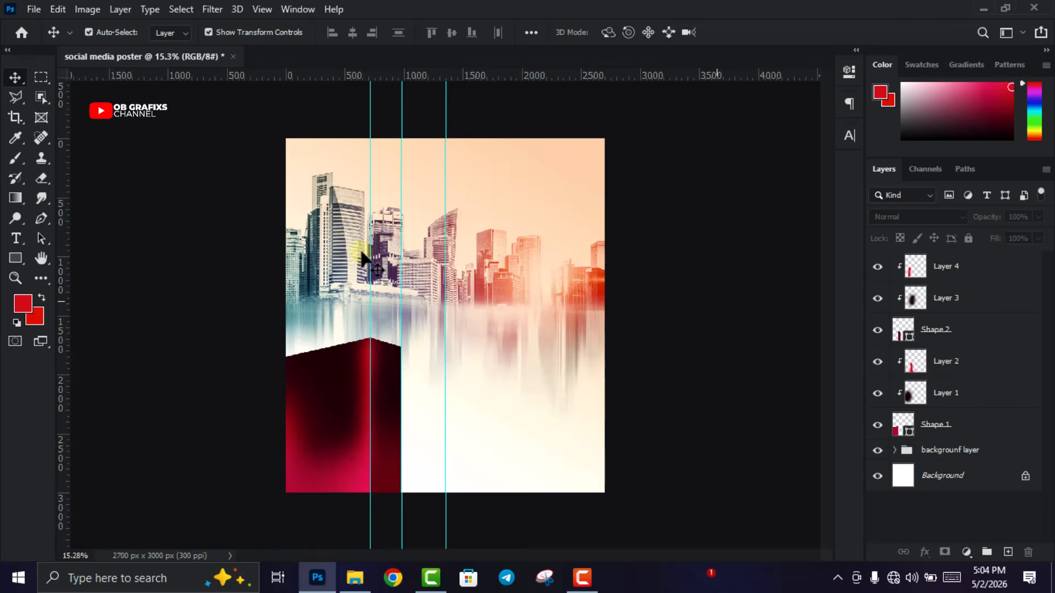
Remove the two vertical guides along the side face's edges, keeping the guide at the canvas centre
drag(371, 254, 61, 275)
drag(405, 266, 65, 302)
scroll(452, 378, down, 2)
scroll(452, 377, up, 3)
Lower the opacity of the dark shading on Layer 1 to 67%
click(310, 400)
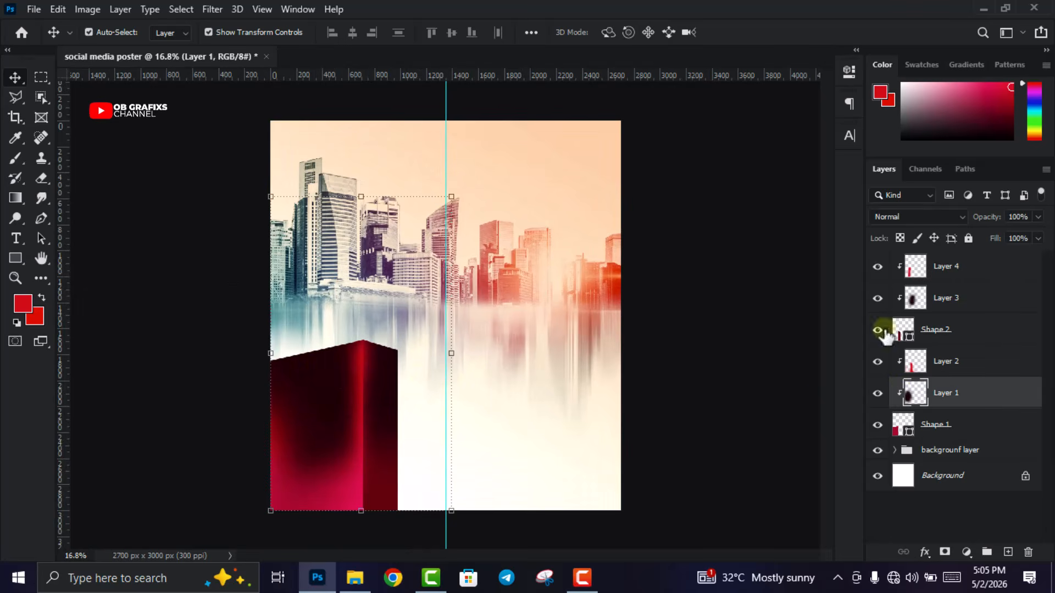
click(988, 219)
drag(994, 224, 983, 225)
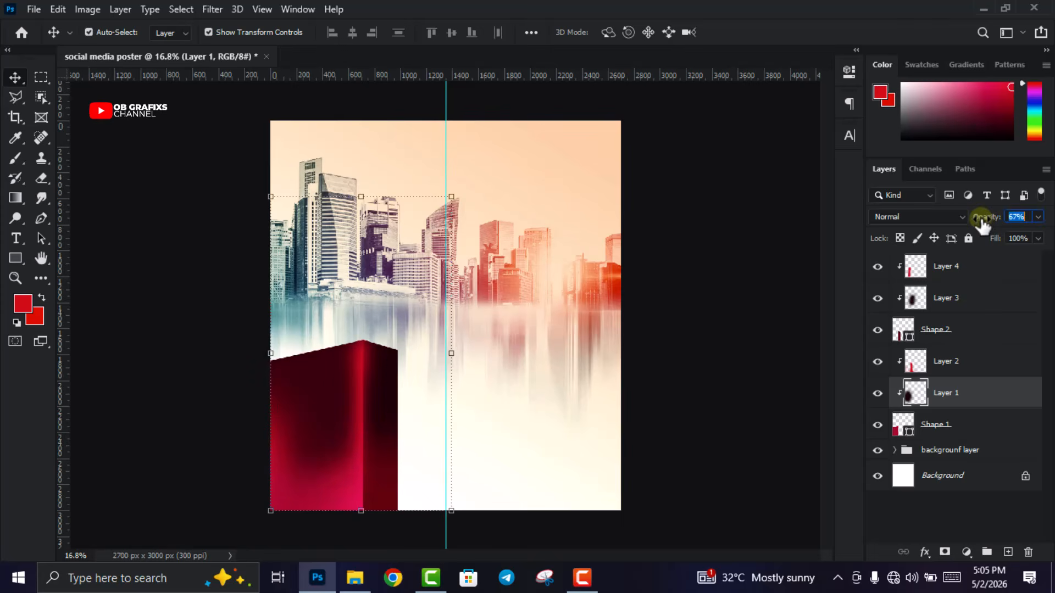
click(699, 354)
scroll(536, 381, down, 2)
scroll(590, 378, up, 2)
Group Shape 1 together with its clipped Layer 1 and Layer 2
click(953, 430)
click(713, 355)
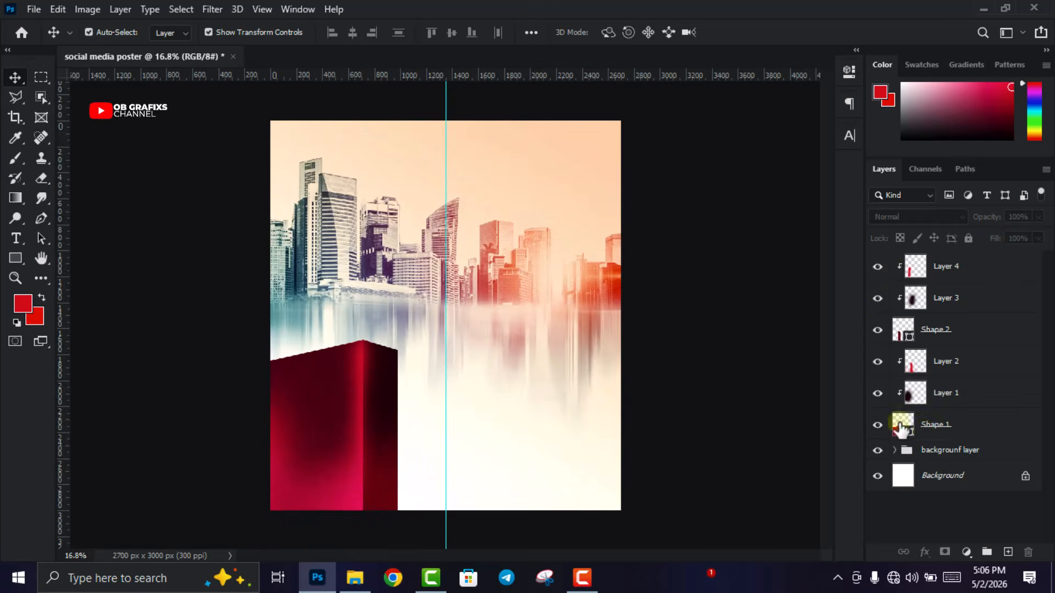
click(939, 427)
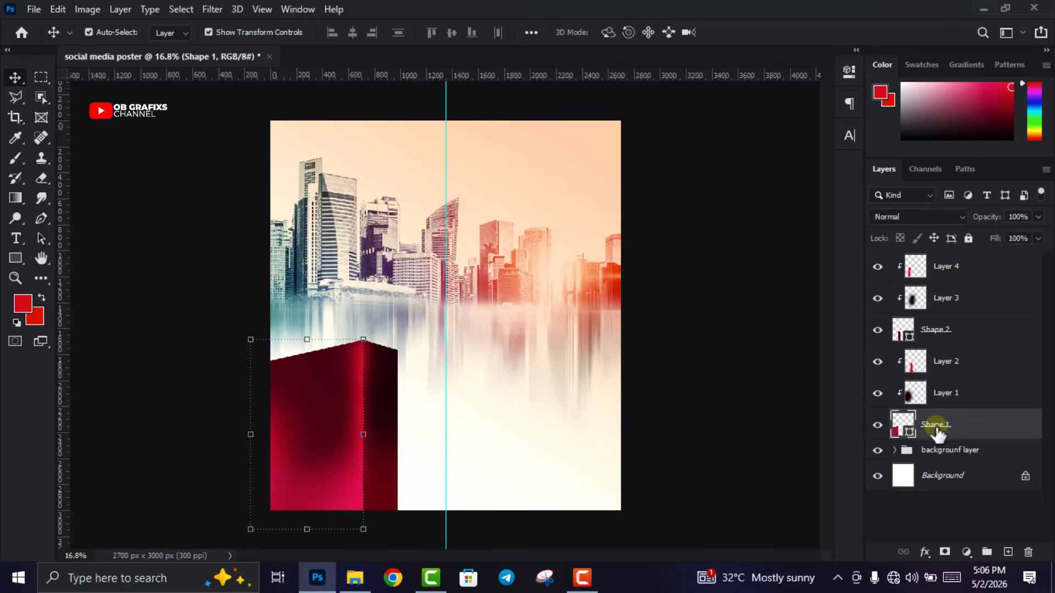
shift+click(956, 363)
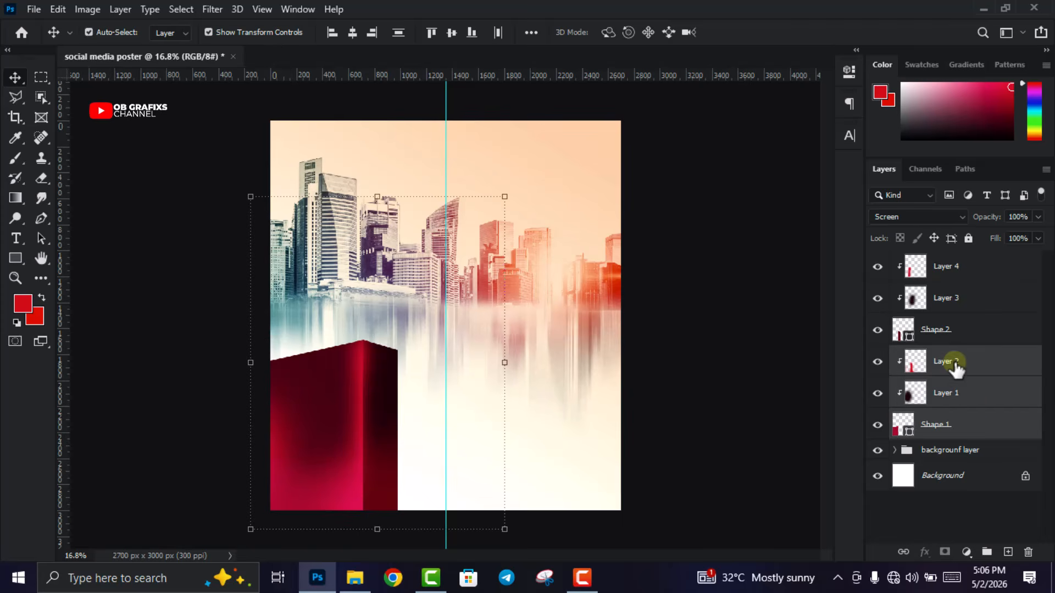
drag(993, 431, 987, 551)
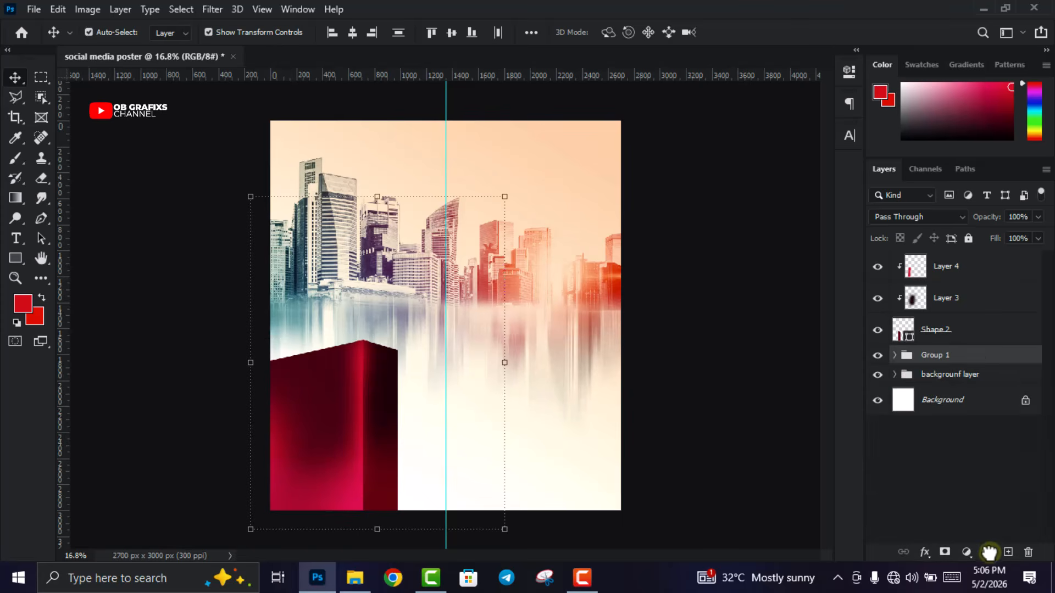
Rename the group holding Shape 1 and its clipped layers as "shape"
click(937, 360)
text(shape)
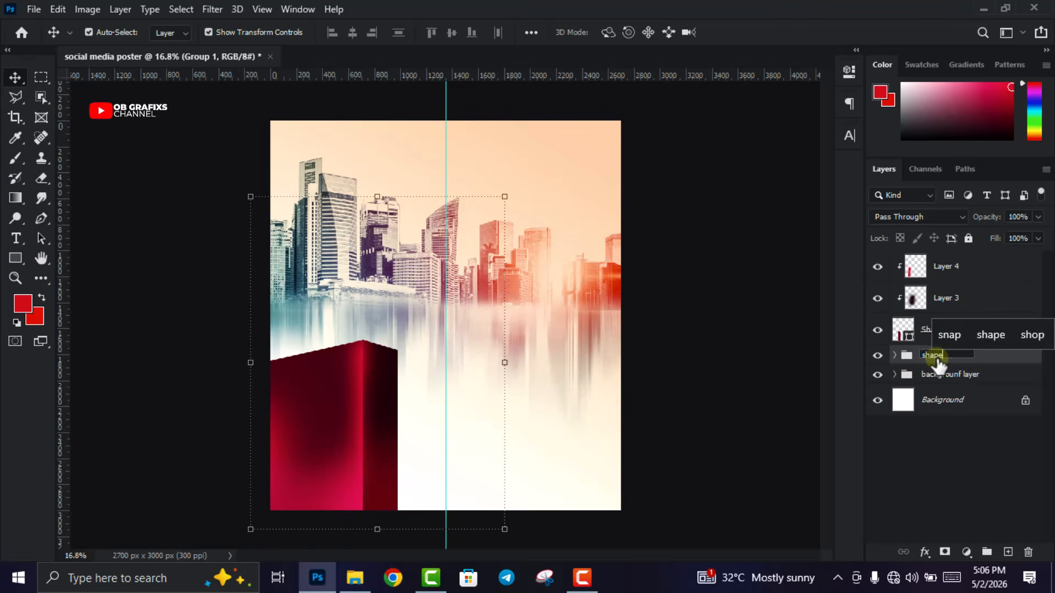
key(Return)
Group Shape 2 with its clipped Layer 3 and Layer 4, and name the two block groups shape 2 and shape 1
click(978, 338)
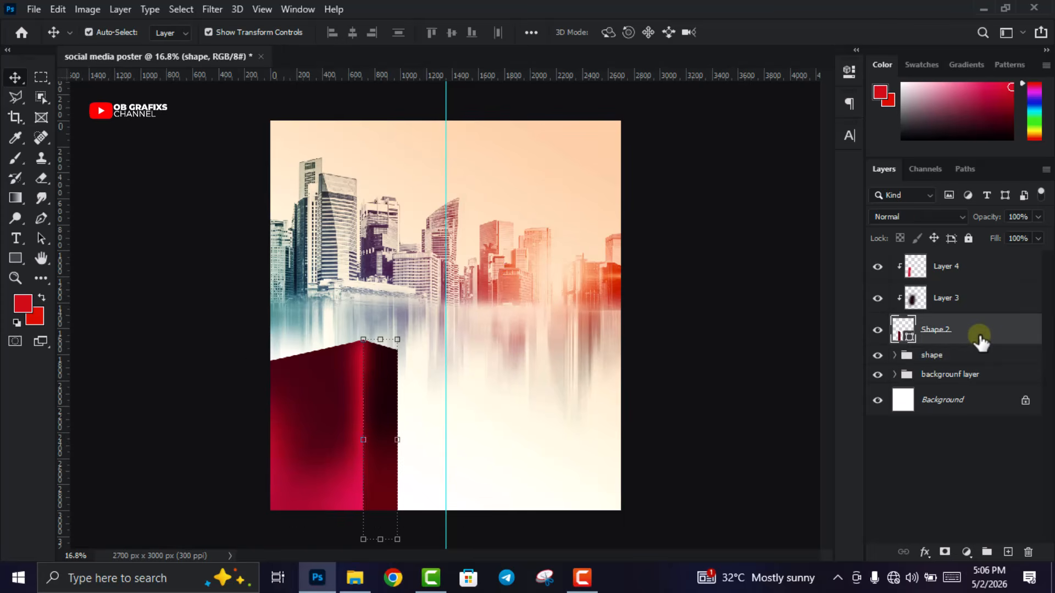
shift+click(975, 265)
drag(1011, 324, 987, 551)
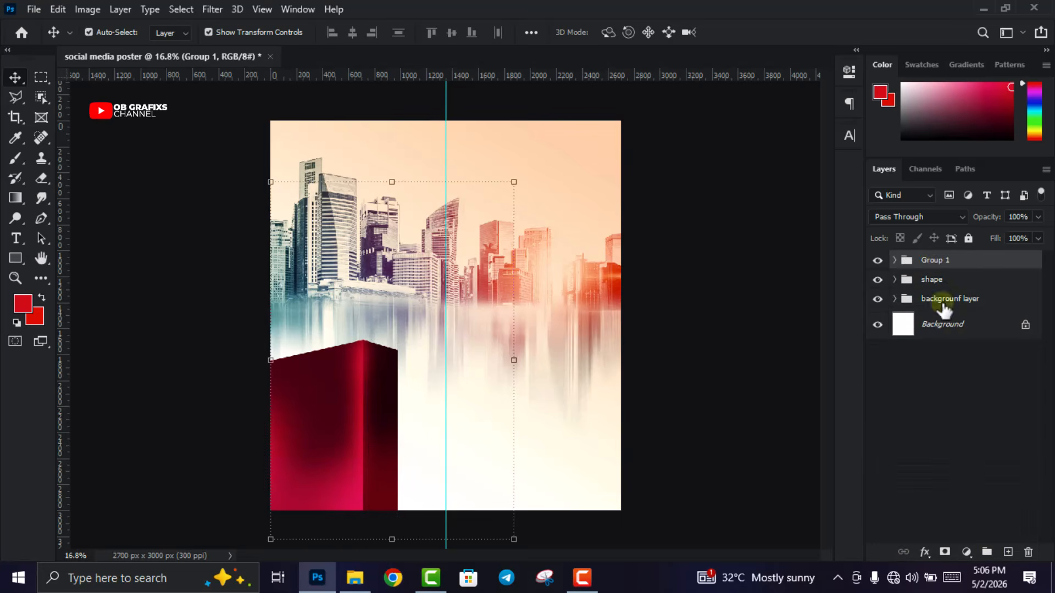
click(936, 262)
text(shape)
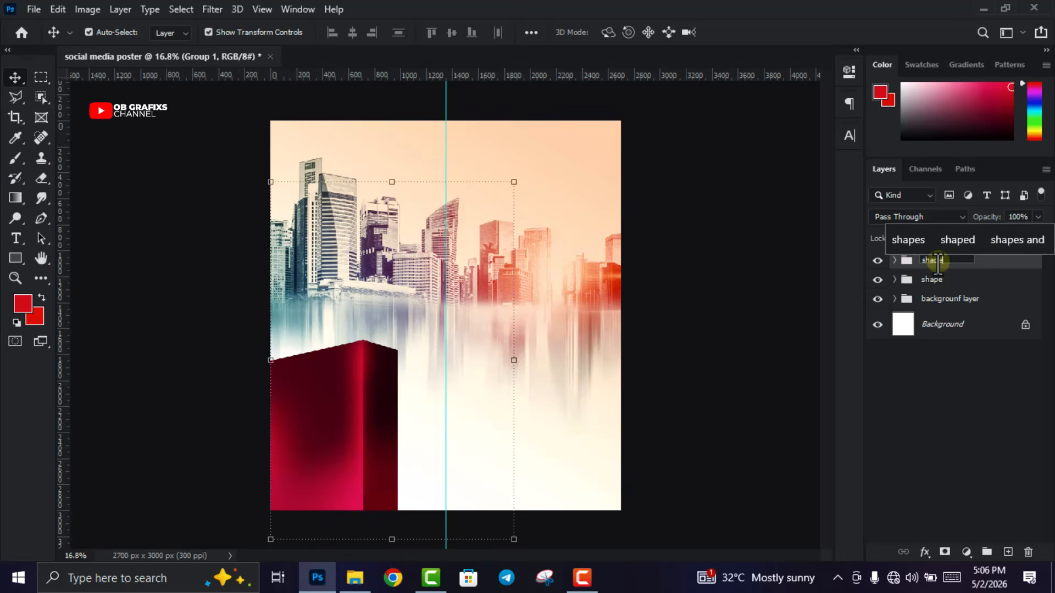
key(Return)
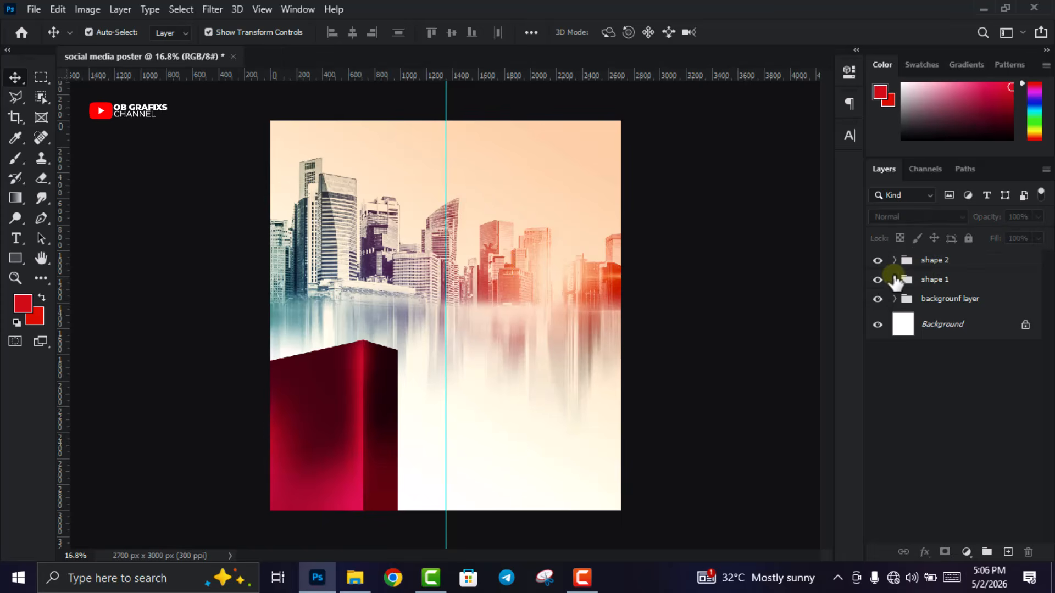
Add a new layer above Layer 2 inside the shape 1 group and clip it to Shape 1
click(893, 280)
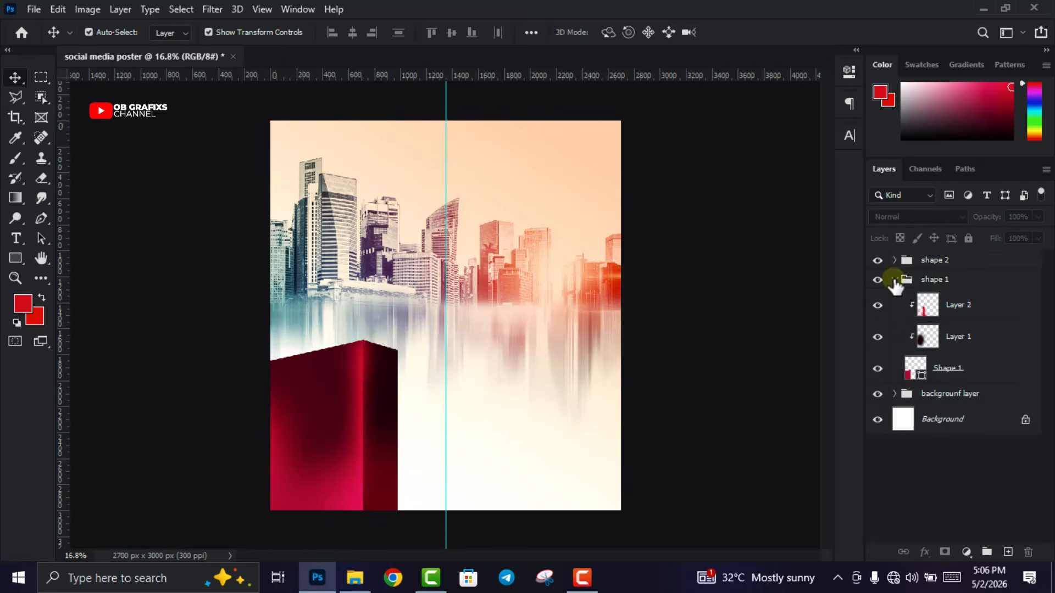
click(965, 312)
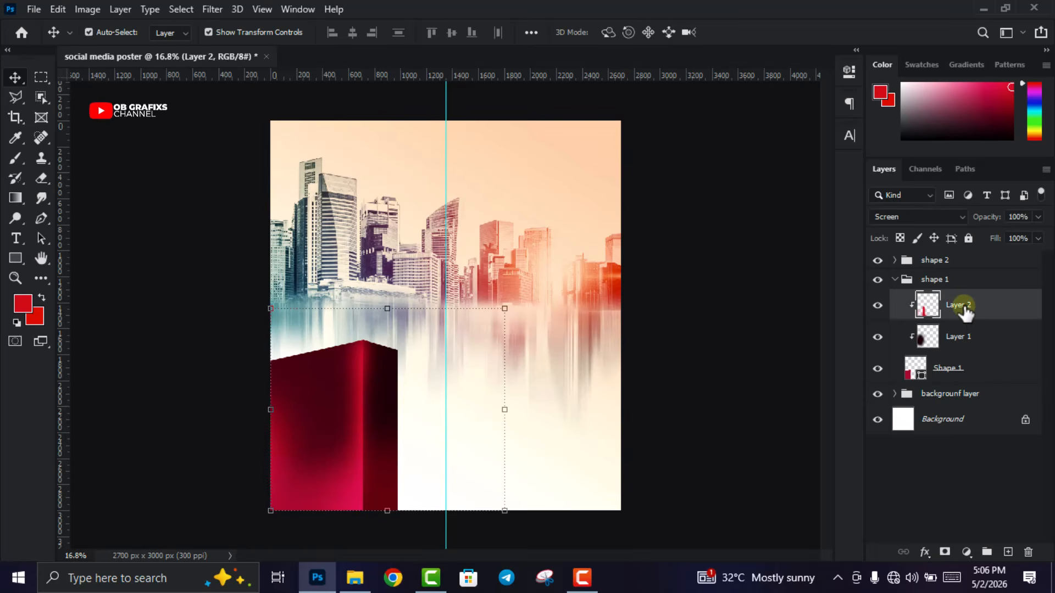
click(1008, 553)
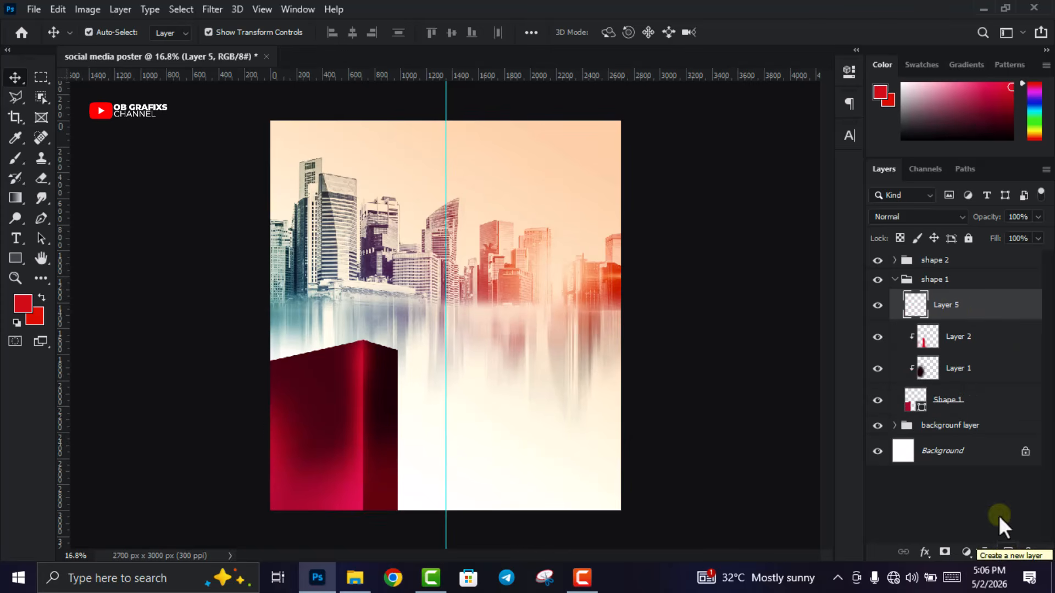
right_click(956, 305)
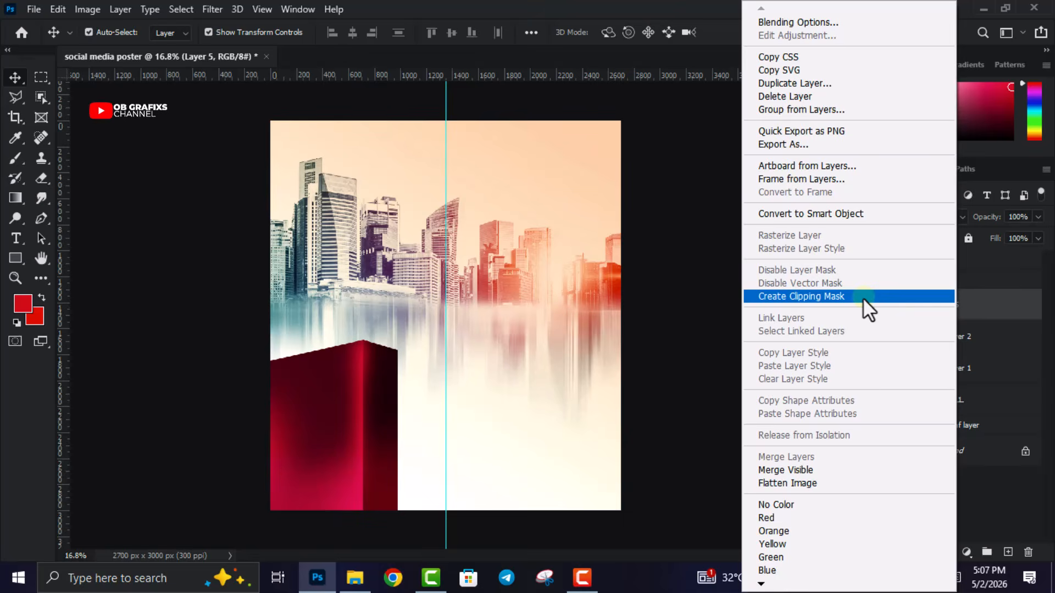
click(862, 298)
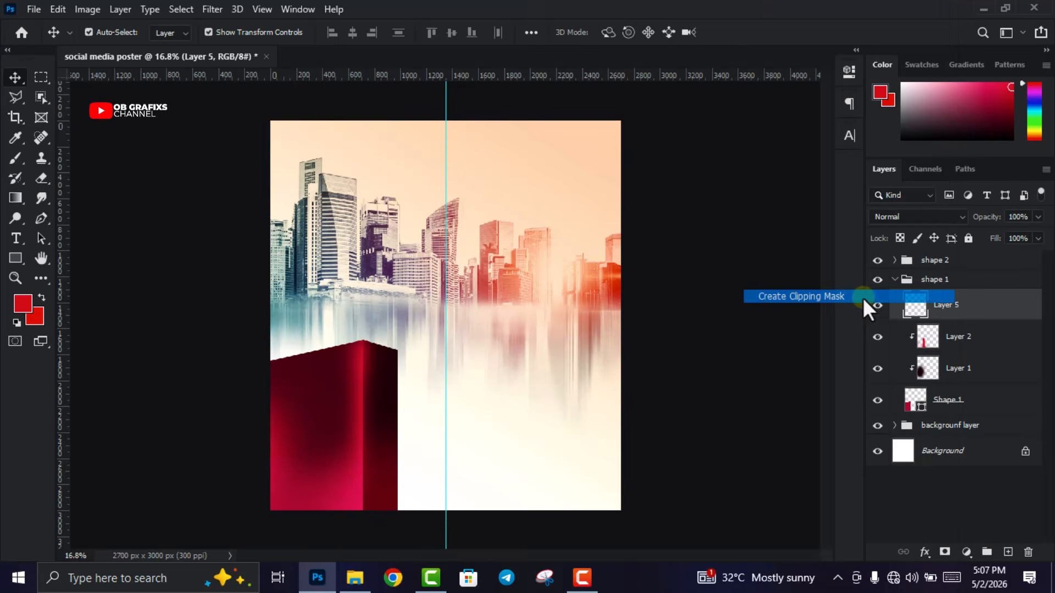
Set the foreground colour to the peach ffd0aa sampled from the sky of the poster background
click(22, 305)
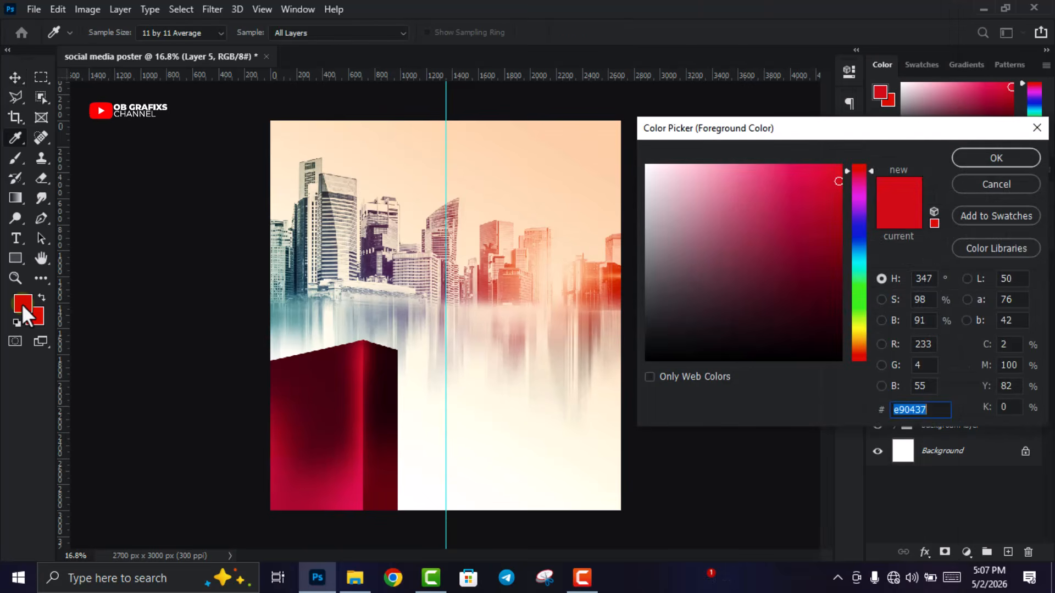
click(569, 157)
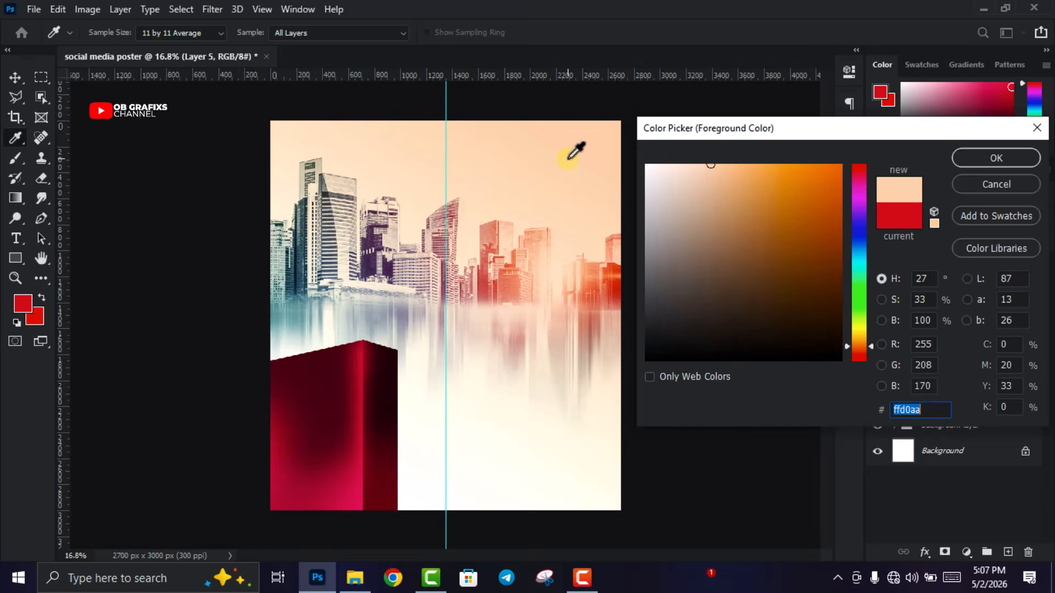
click(996, 158)
key(v)
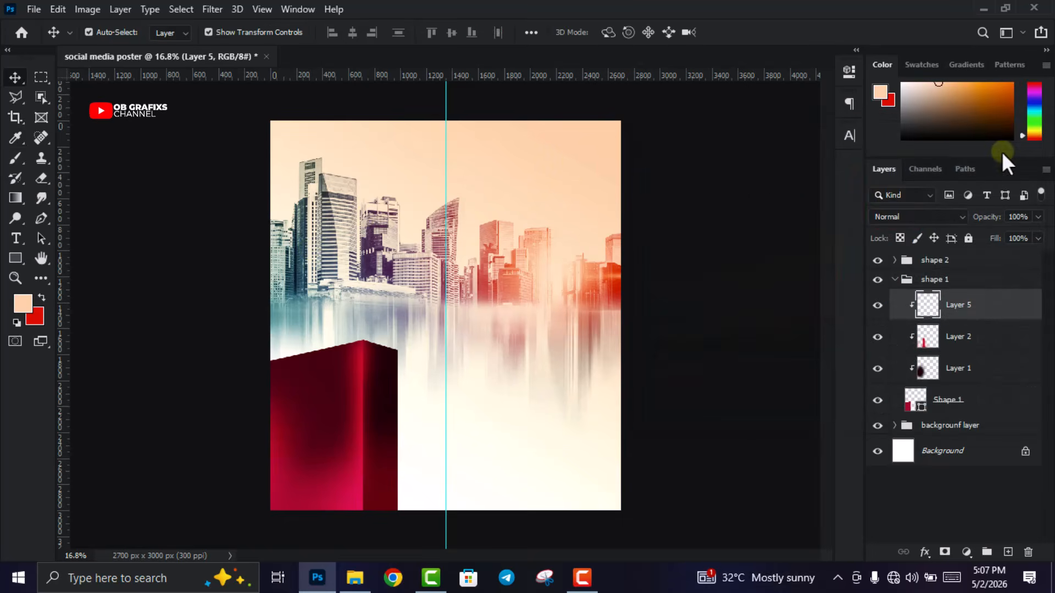
Paint peach speckles across the upper front face of the block with a Kyle's Spatter special effects brush at 495 px
click(15, 158)
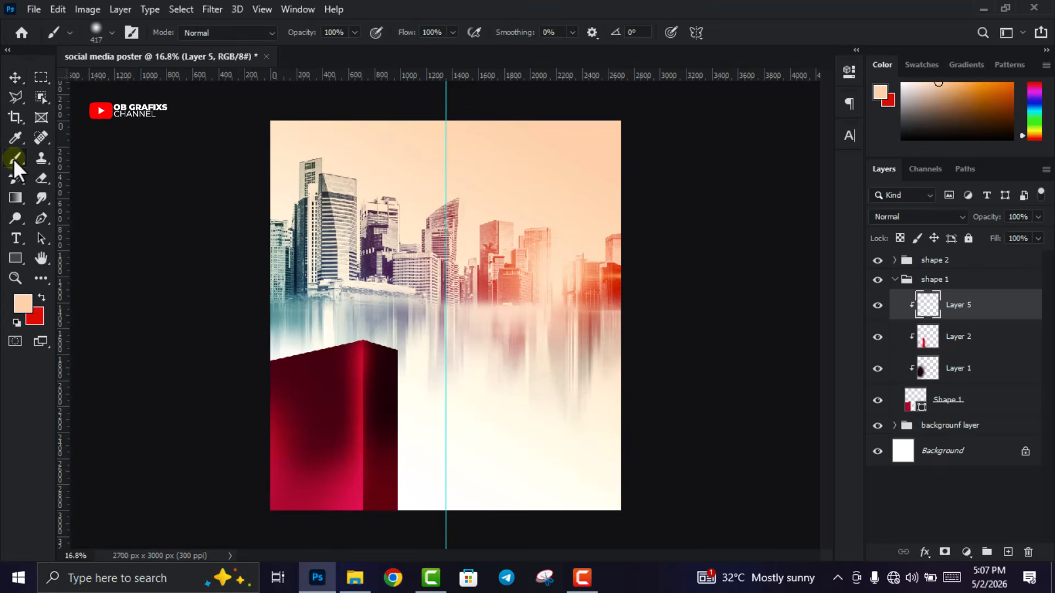
right_click(428, 228)
click(546, 405)
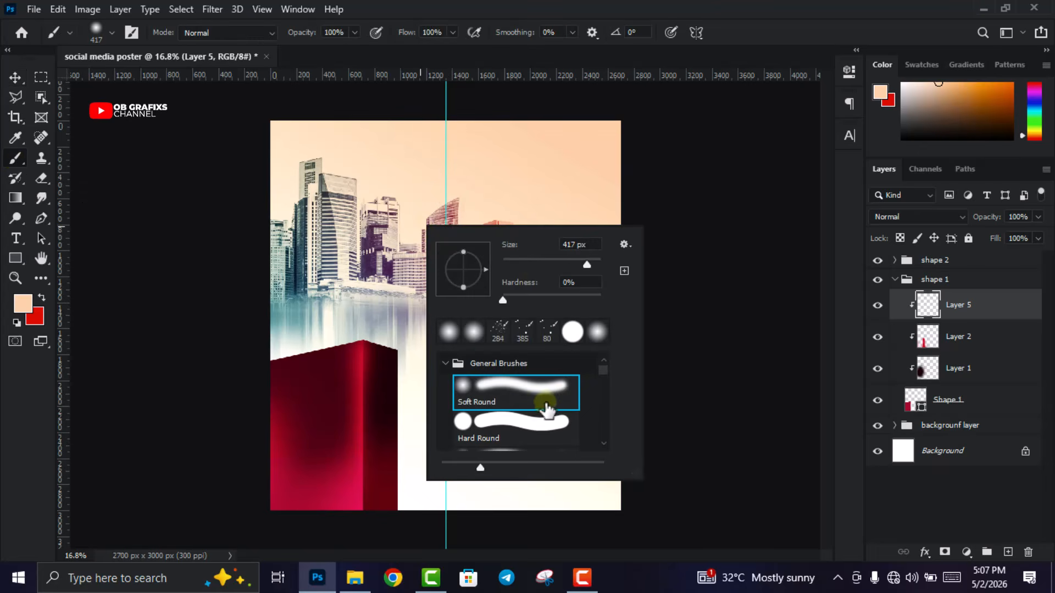
click(446, 363)
click(484, 431)
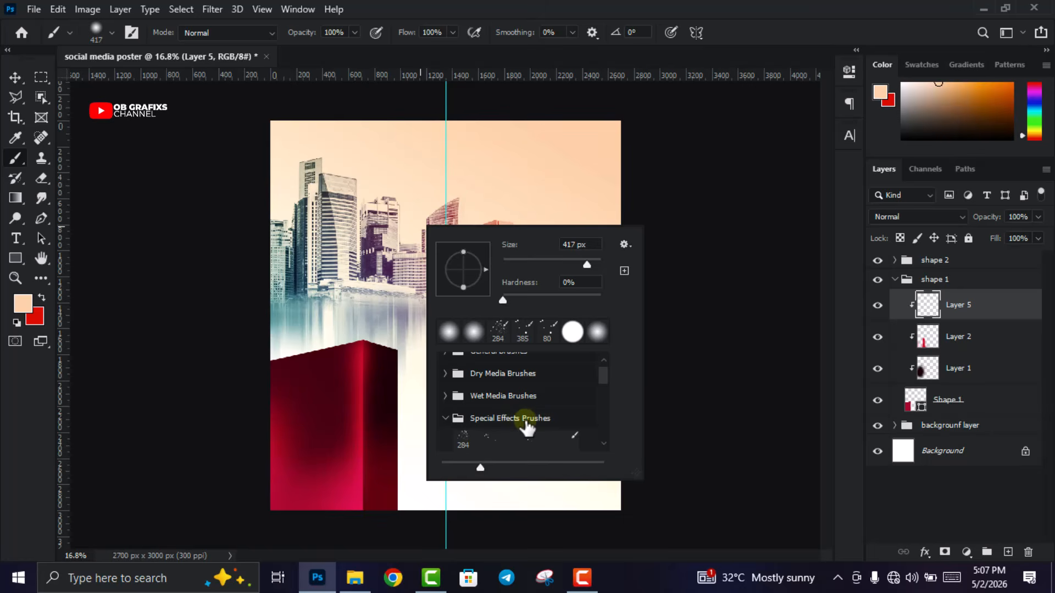
scroll(503, 428, down, 2)
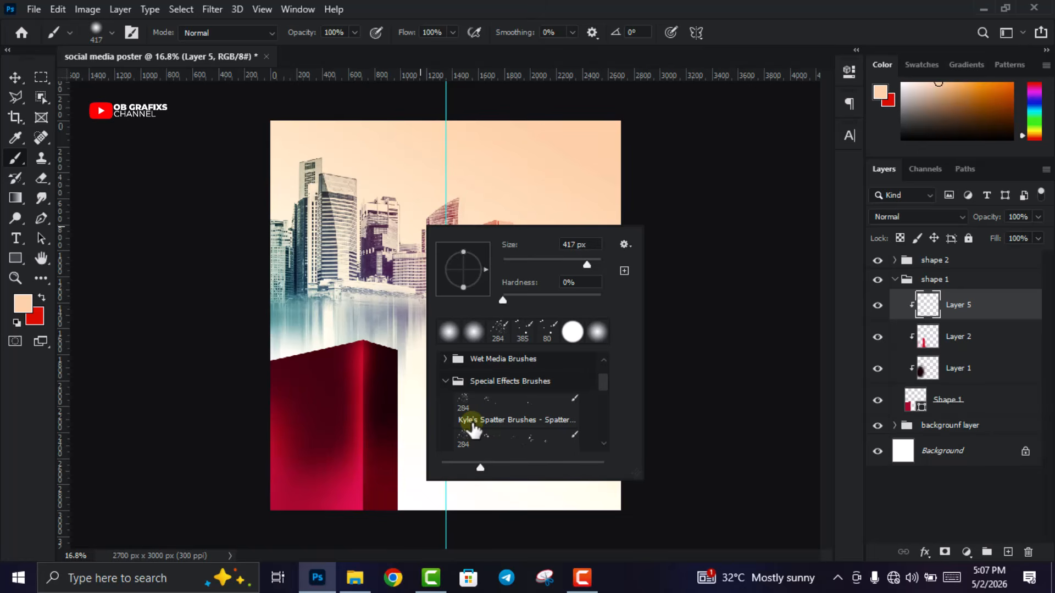
click(508, 416)
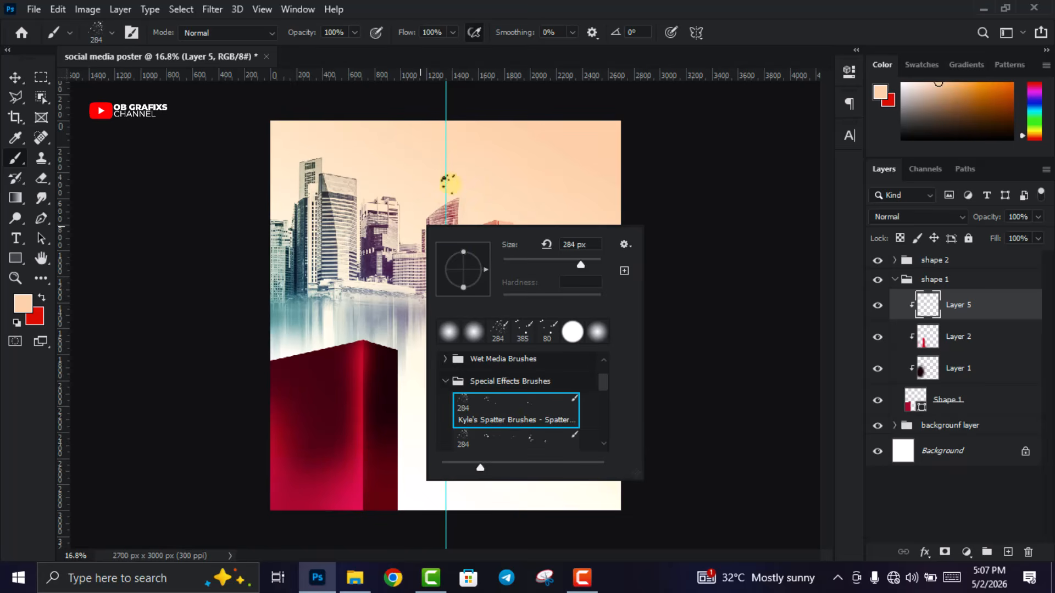
drag(583, 266, 591, 270)
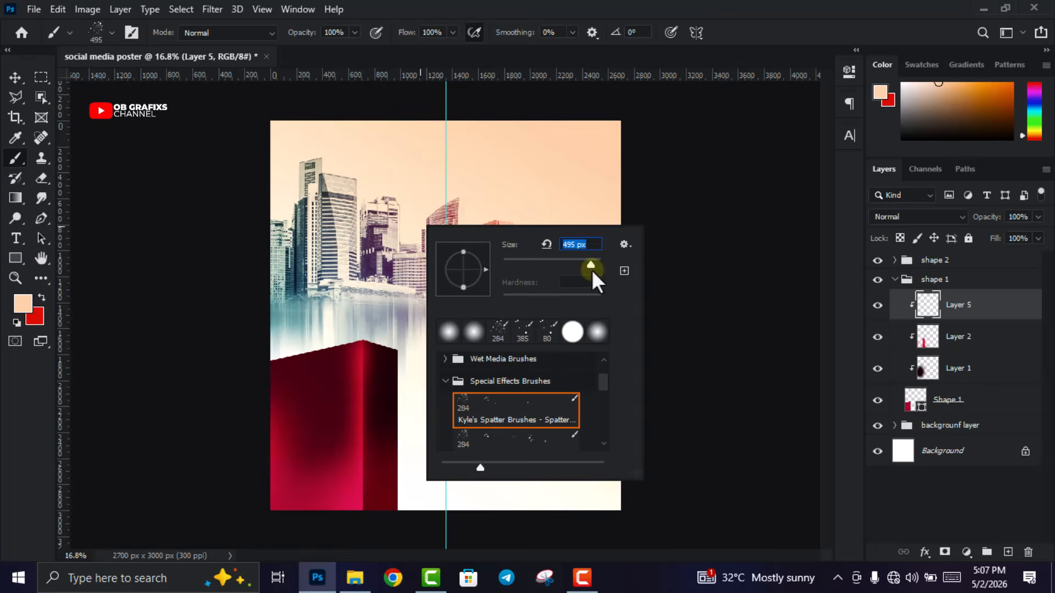
click(779, 39)
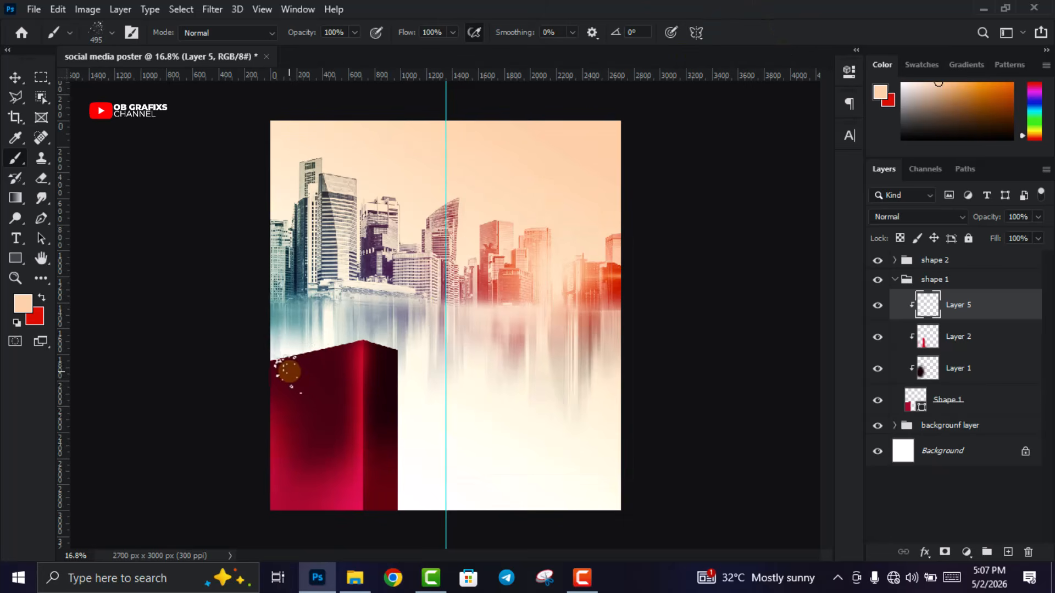
mouse_move(286, 371)
mouse_down()
mouse_move(340, 357)
mouse_move(258, 380)
mouse_up()
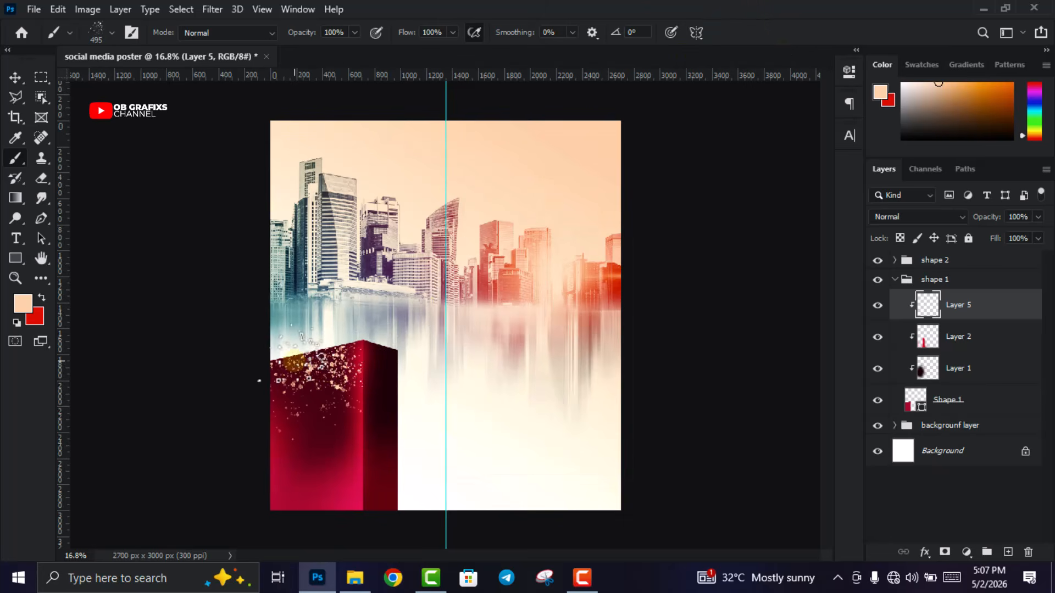
click(13, 75)
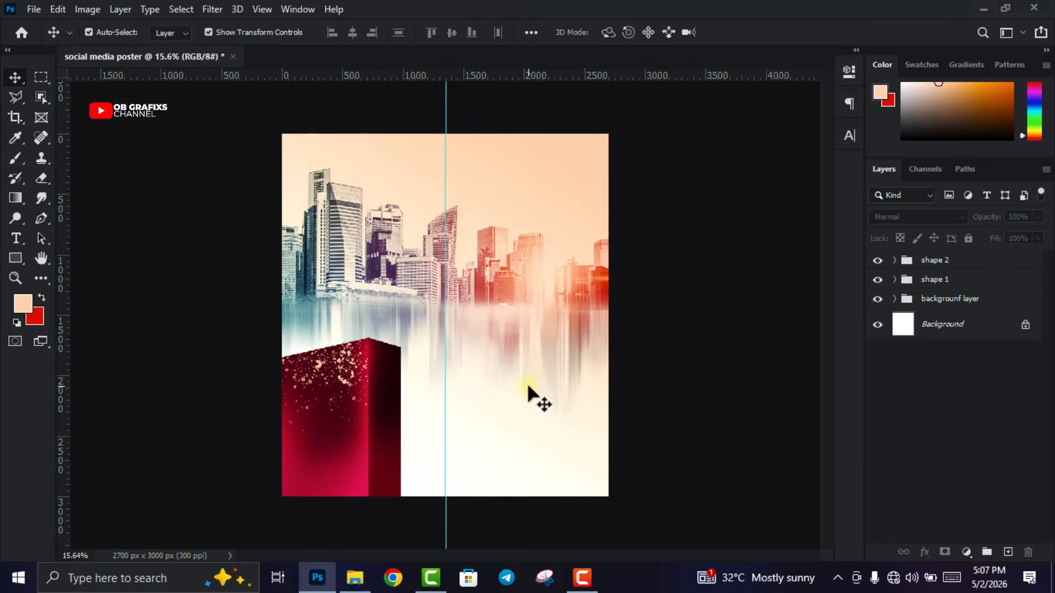
Draw a closed four-sided Pen shape about 1363 by 1723 px from the centre guide to the canvas's right edge, its top rising rightward
click(41, 218)
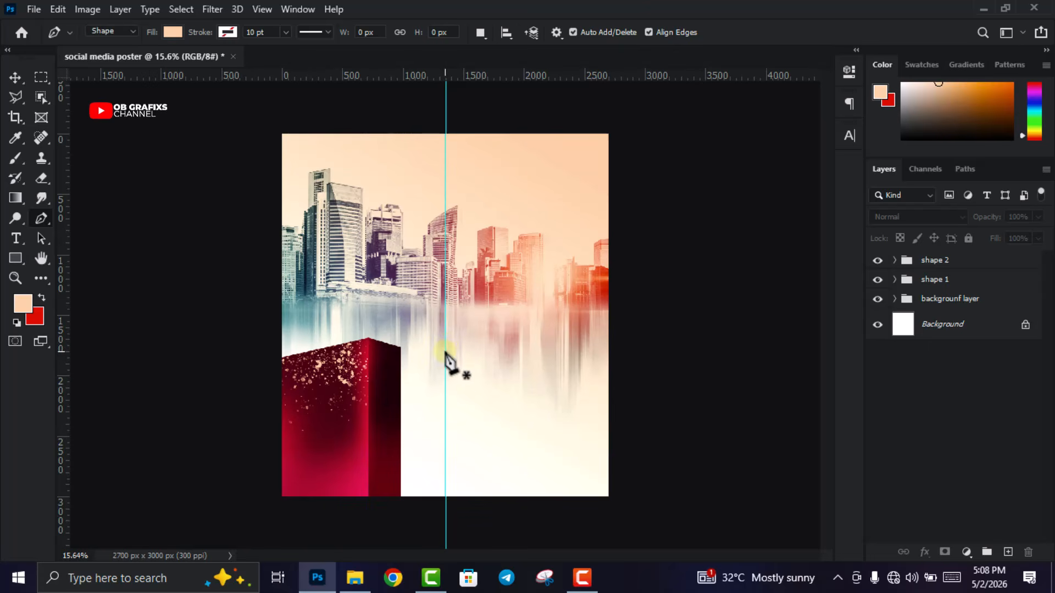
click(445, 352)
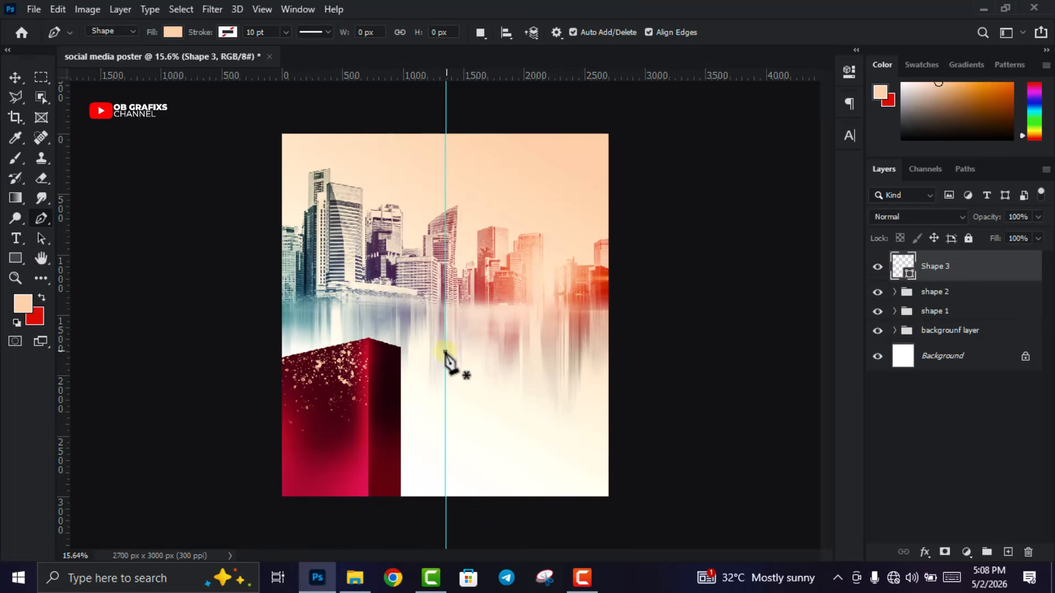
click(609, 311)
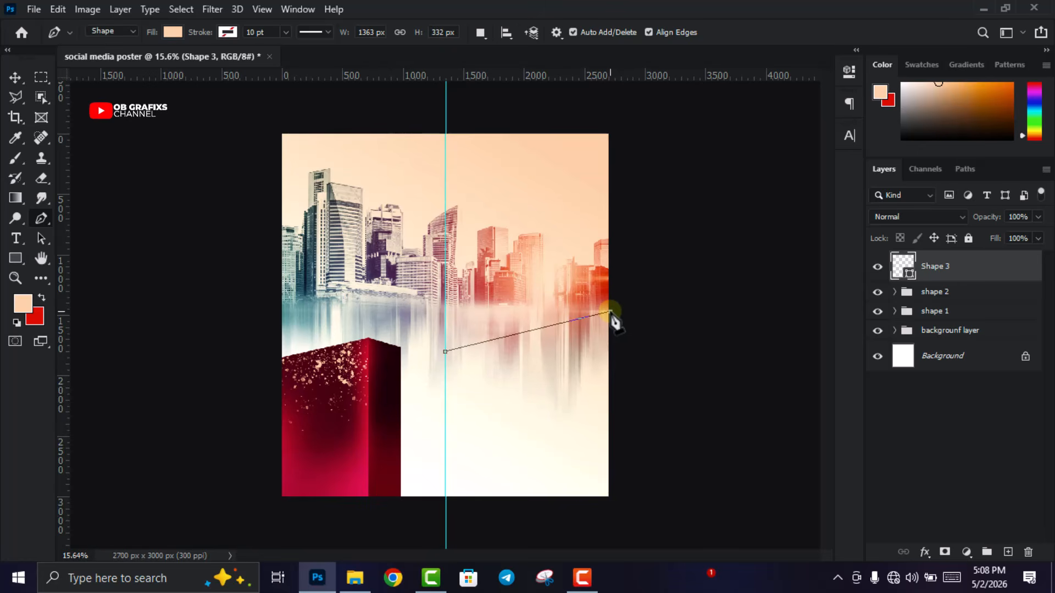
click(607, 511)
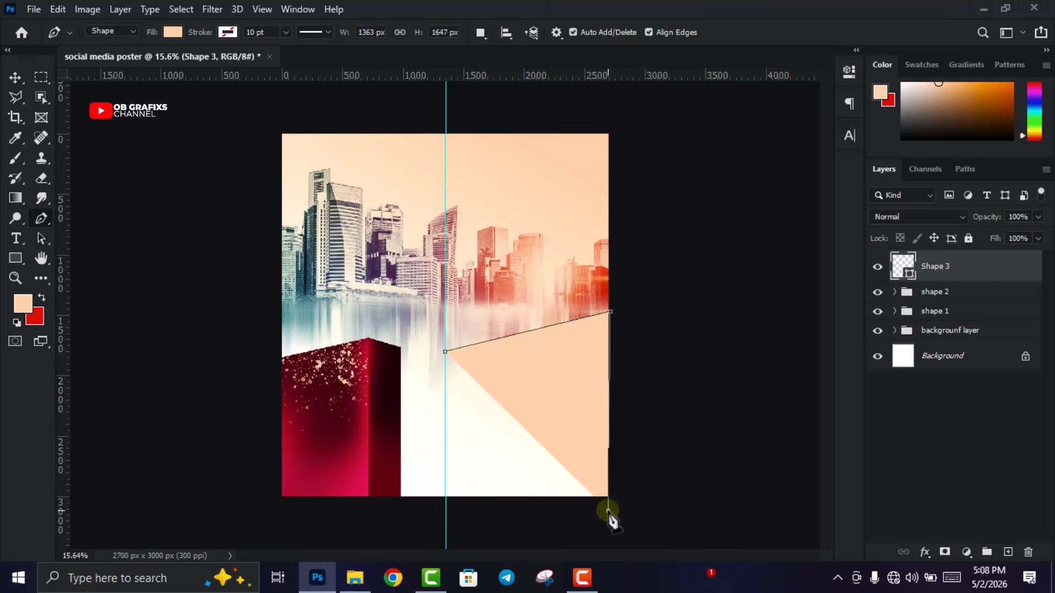
click(445, 519)
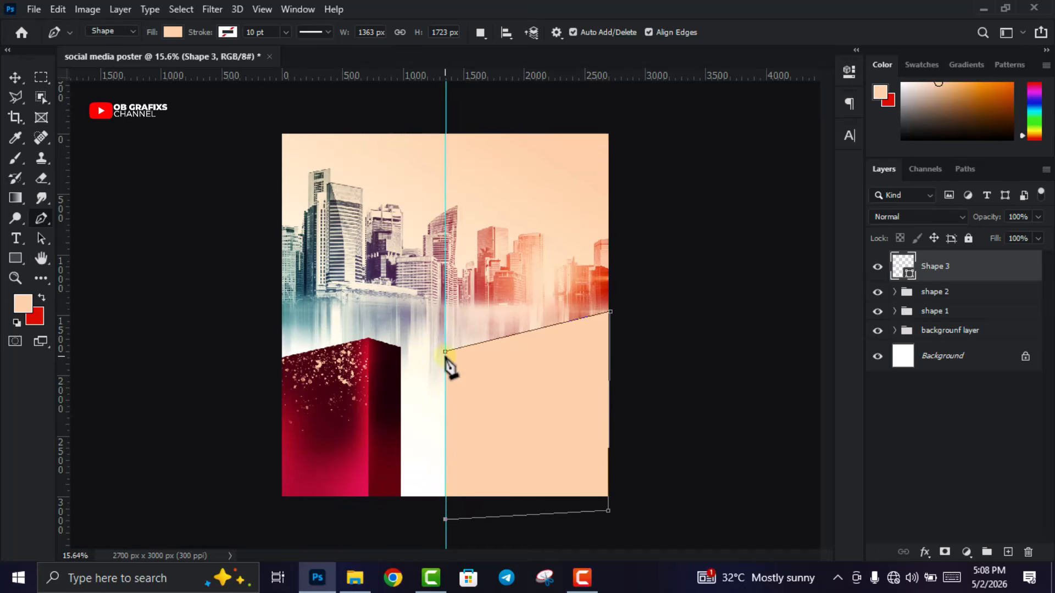
click(445, 352)
click(15, 78)
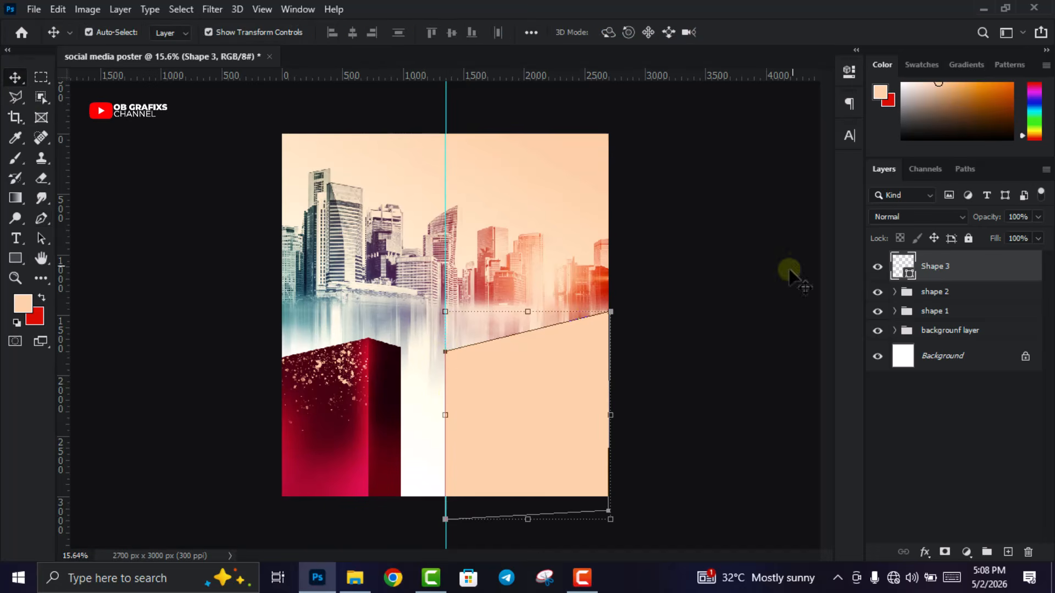
Recolour Shape 3 with the crimson sampled from the lower front face of the existing block
double_click(899, 268)
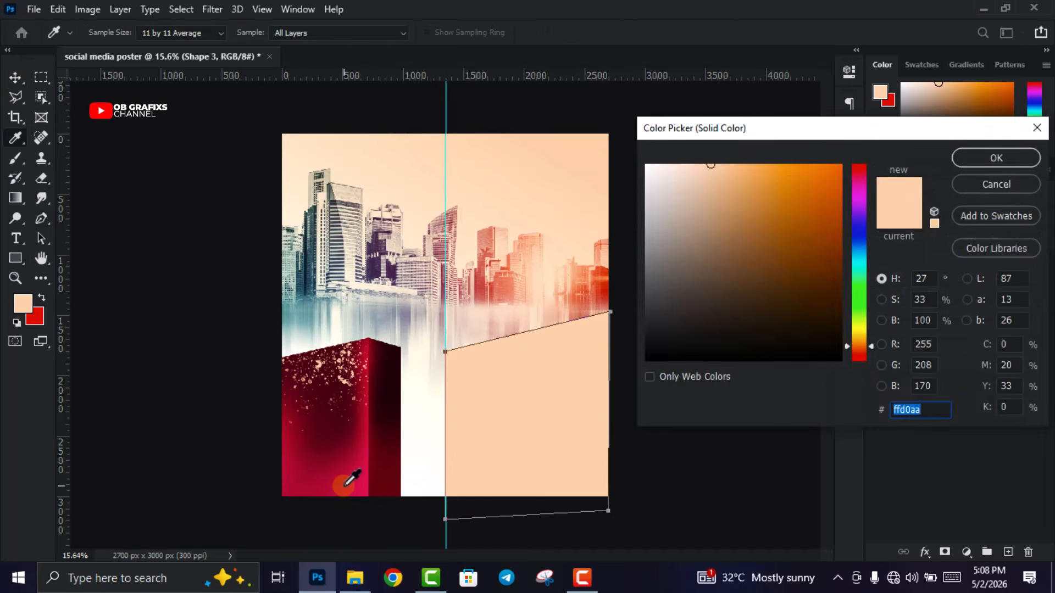
click(345, 484)
click(995, 160)
Add a new layer above Shape 3 and clip it to that shape
click(1007, 553)
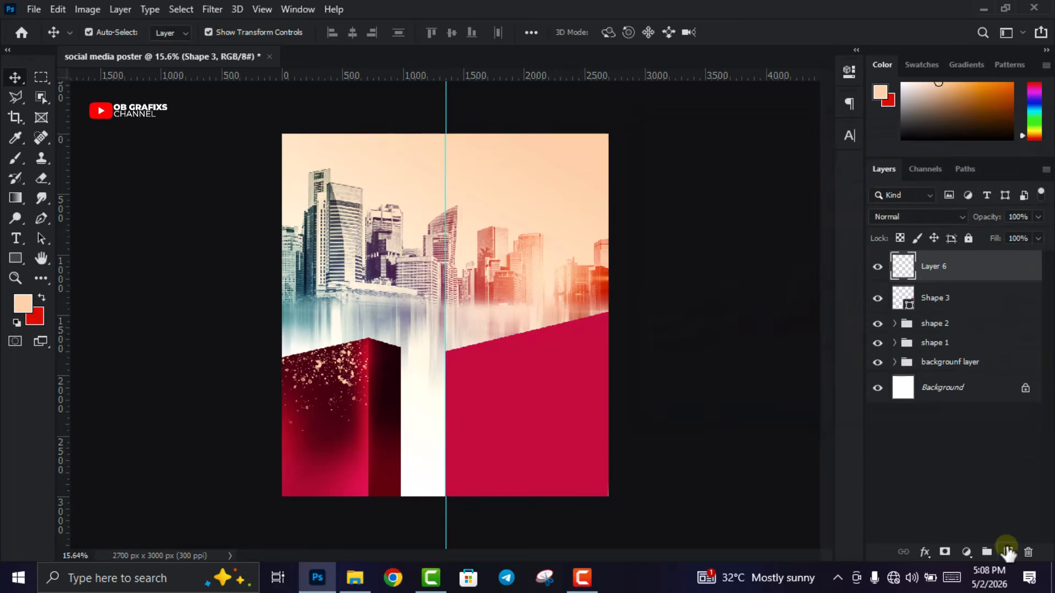
right_click(992, 267)
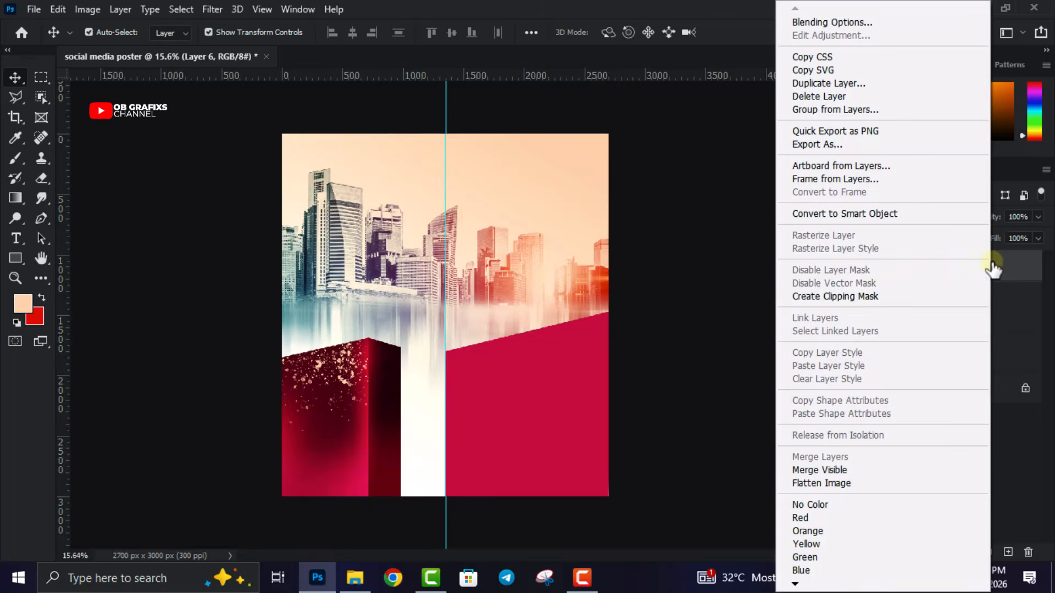
click(866, 294)
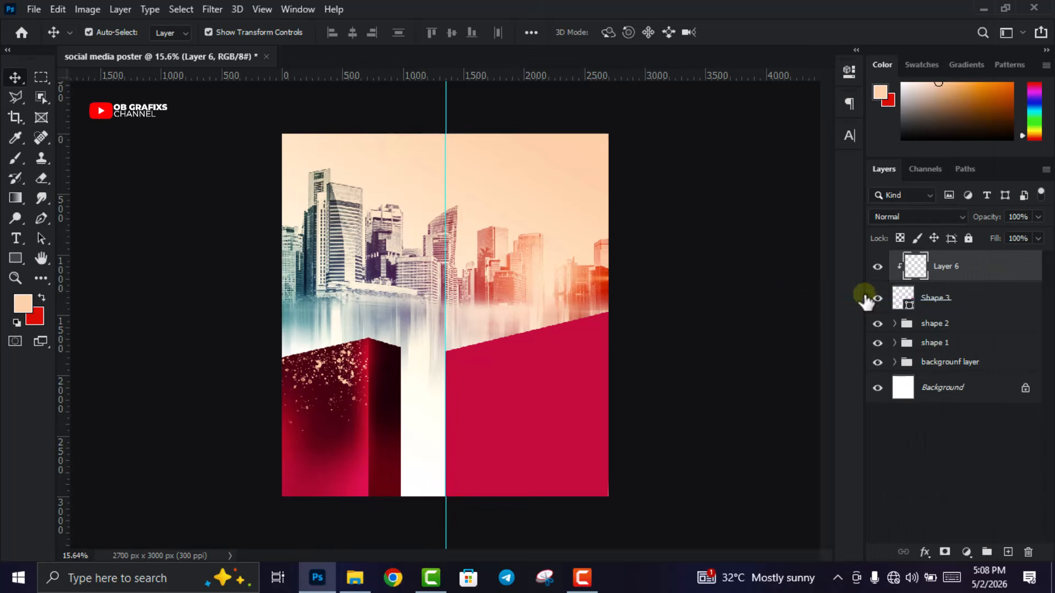
Set the foreground colour to the dark maroon 67041d, starting from the crimson sampled on Shape 3
click(28, 305)
click(554, 421)
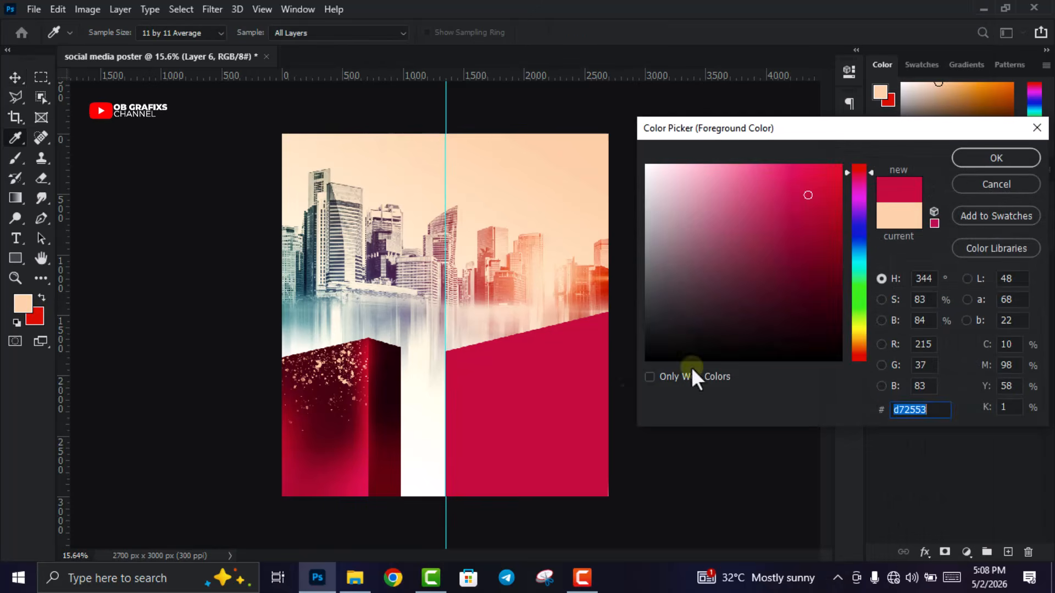
mouse_move(829, 265)
mouse_down()
mouse_move(833, 254)
mouse_move(834, 282)
mouse_up()
drag(925, 409, 855, 419)
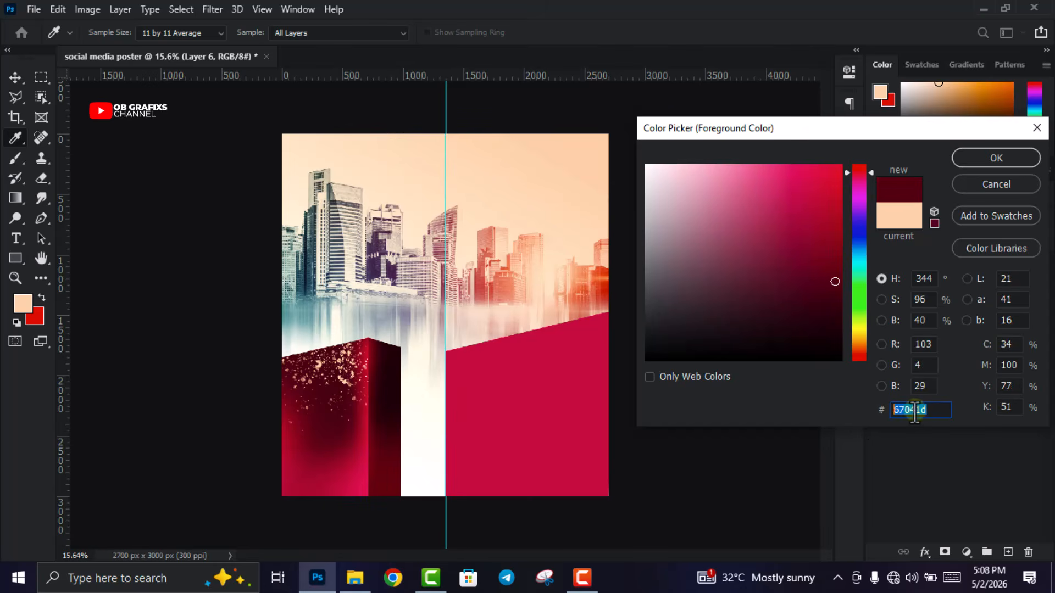
key(Return)
key(v)
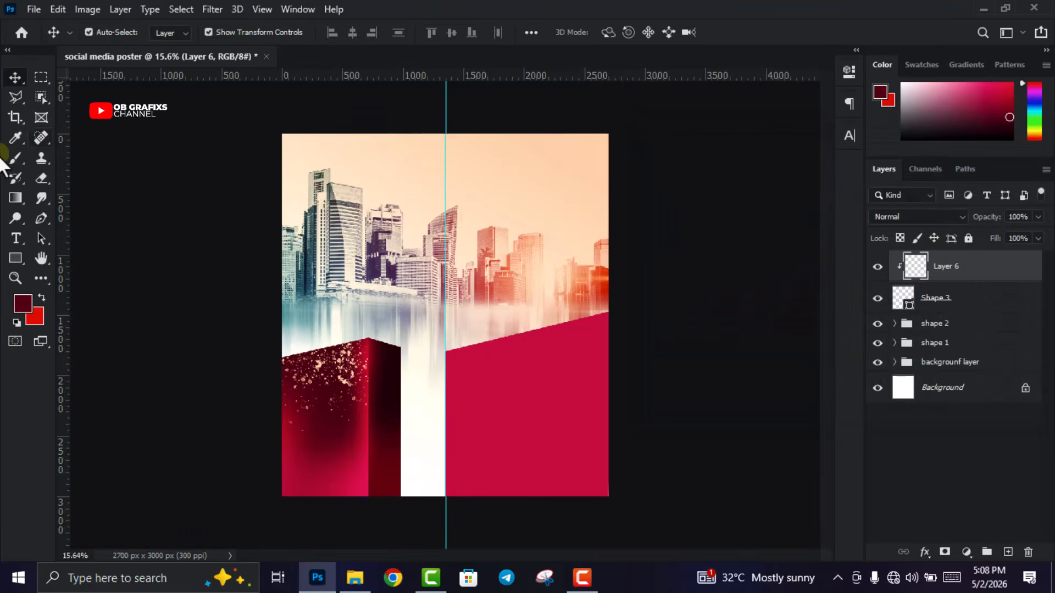
Paint dark maroon shading along the sloping top of Shape 3 on Layer 6 with a 1457 px Soft Round brush at 0% hardness
click(16, 158)
right_click(453, 306)
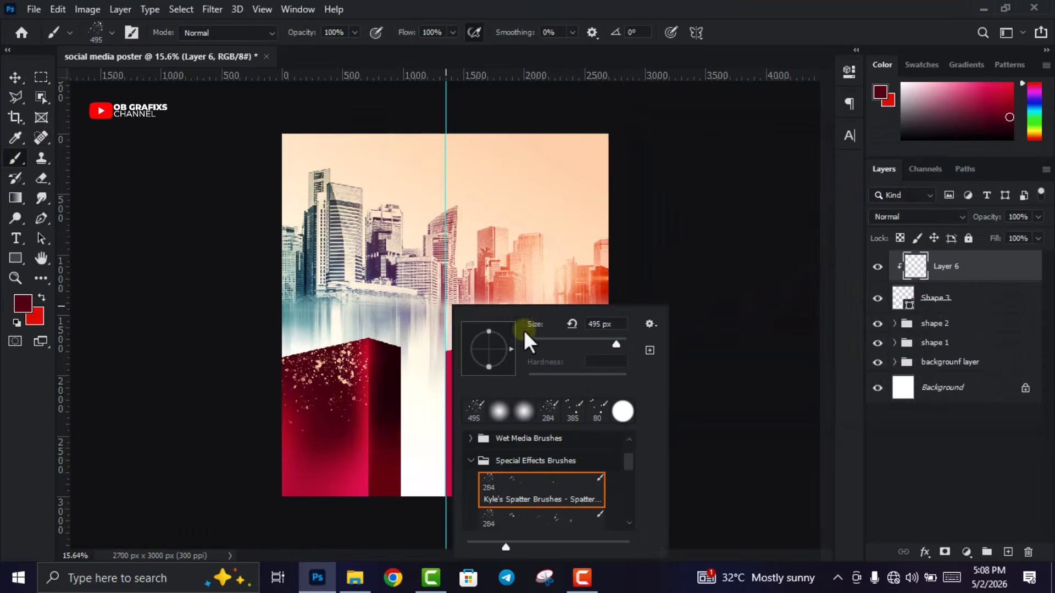
scroll(546, 495, up, 2)
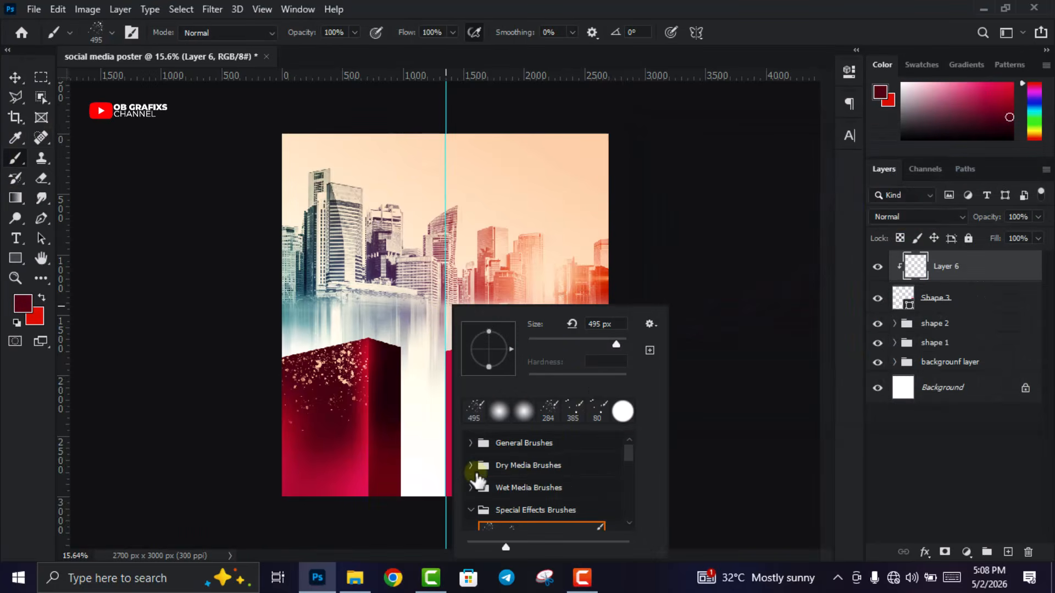
click(471, 443)
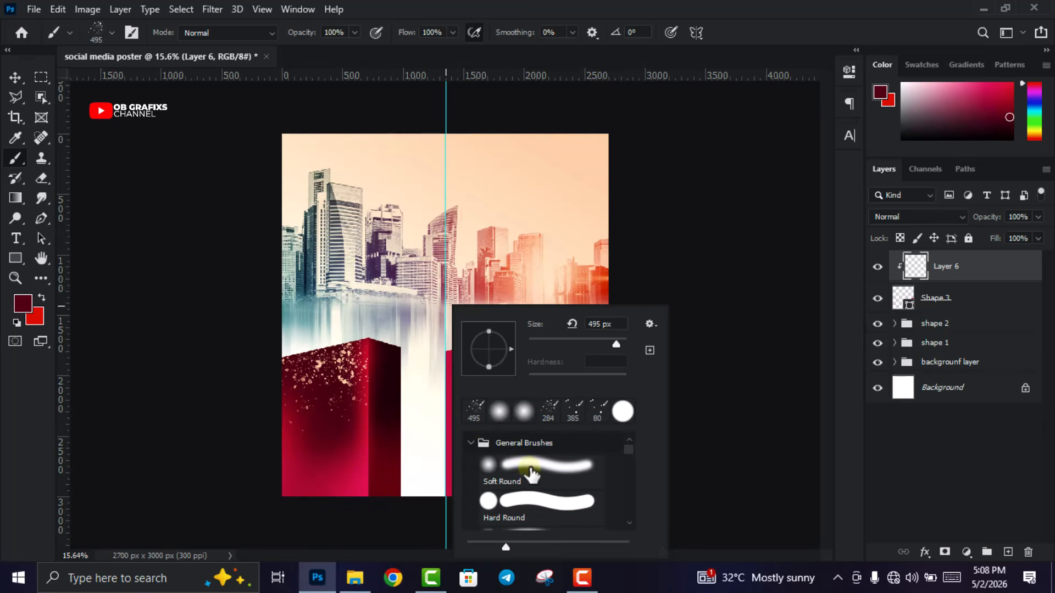
click(501, 473)
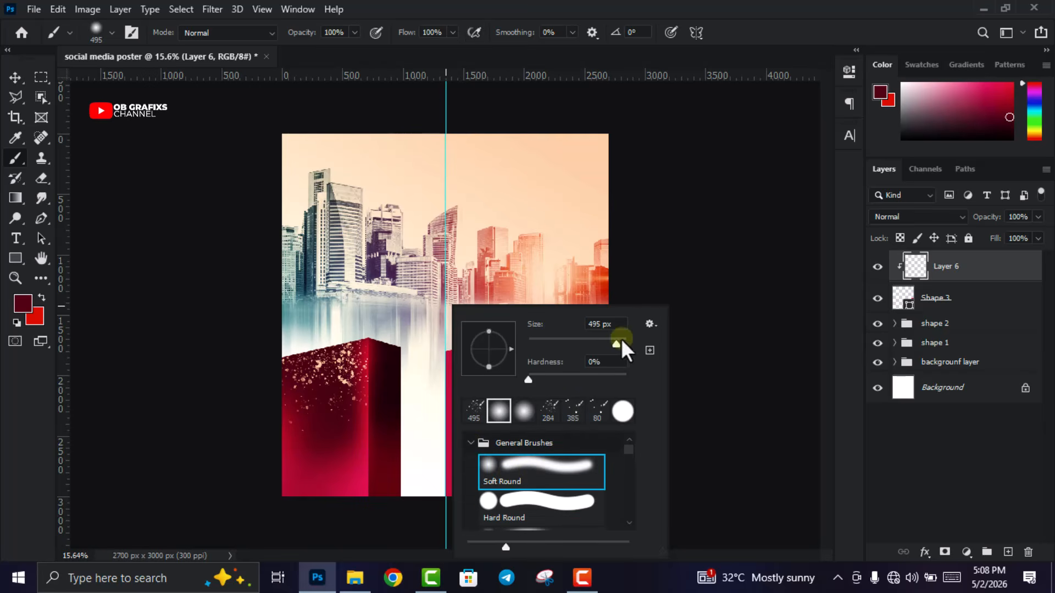
drag(618, 338, 604, 339)
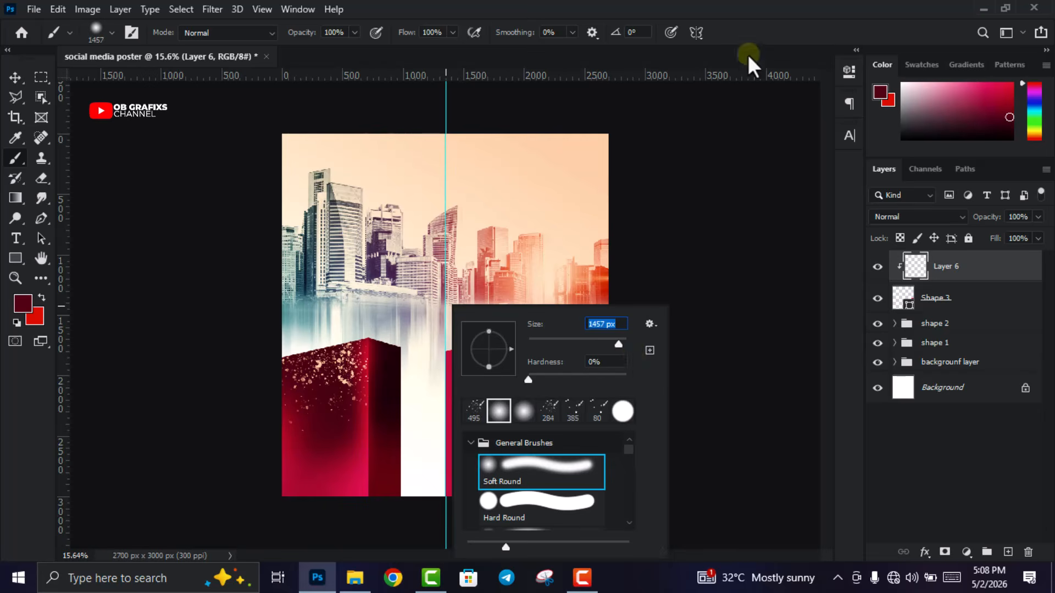
click(683, 144)
mouse_move(472, 336)
mouse_down()
mouse_move(684, 253)
mouse_move(598, 291)
mouse_move(662, 254)
mouse_move(441, 323)
mouse_move(422, 287)
mouse_up()
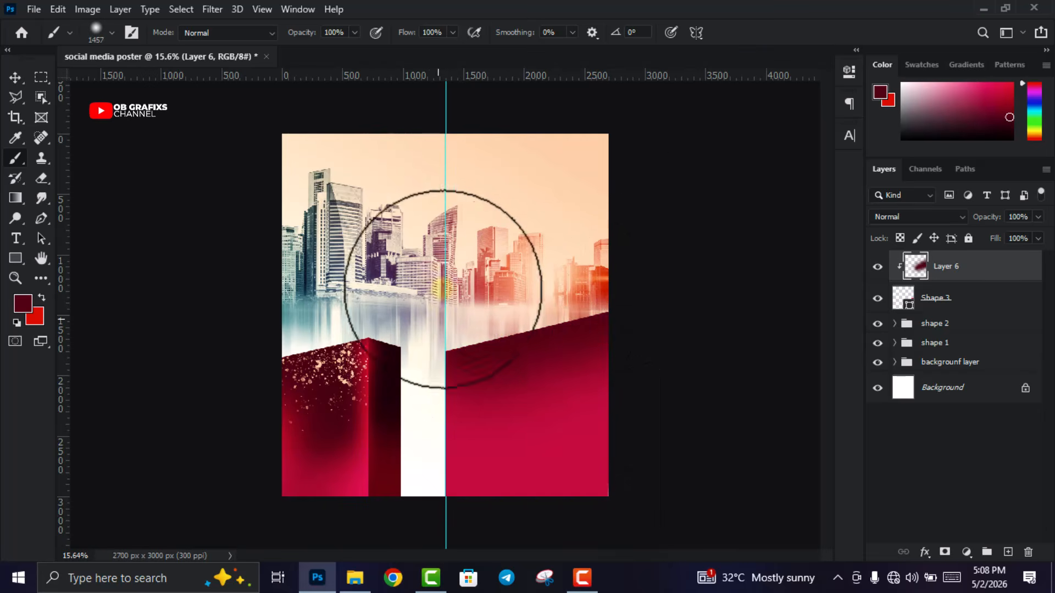
click(15, 78)
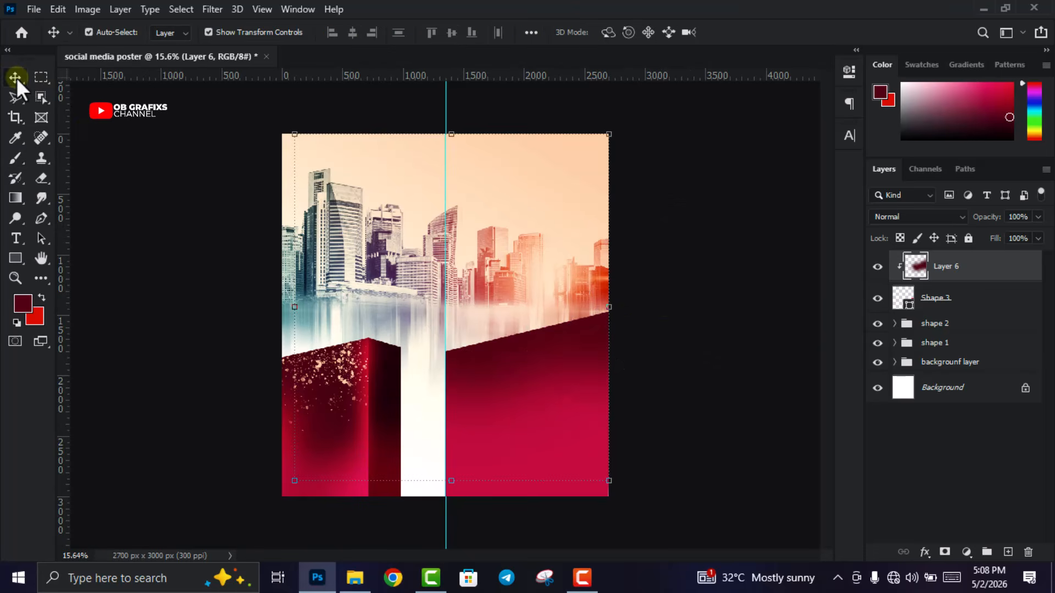
Add a new layer above Layer 6 and clip it to Shape 3
click(1008, 553)
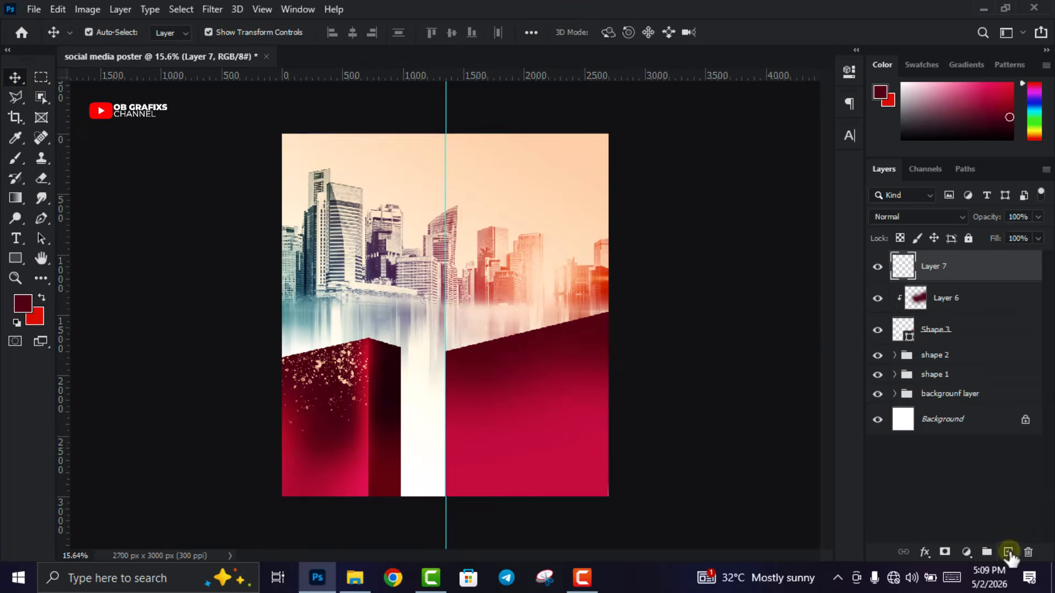
right_click(964, 269)
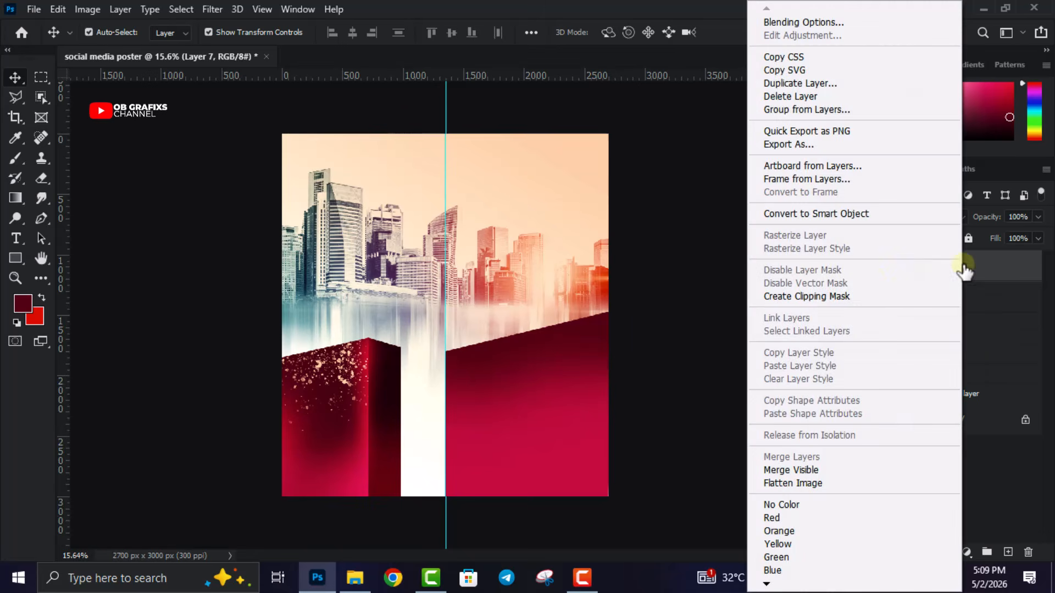
click(838, 296)
Set the foreground colour to the peach ffd5ae sampled from the sky above the skyline
click(16, 303)
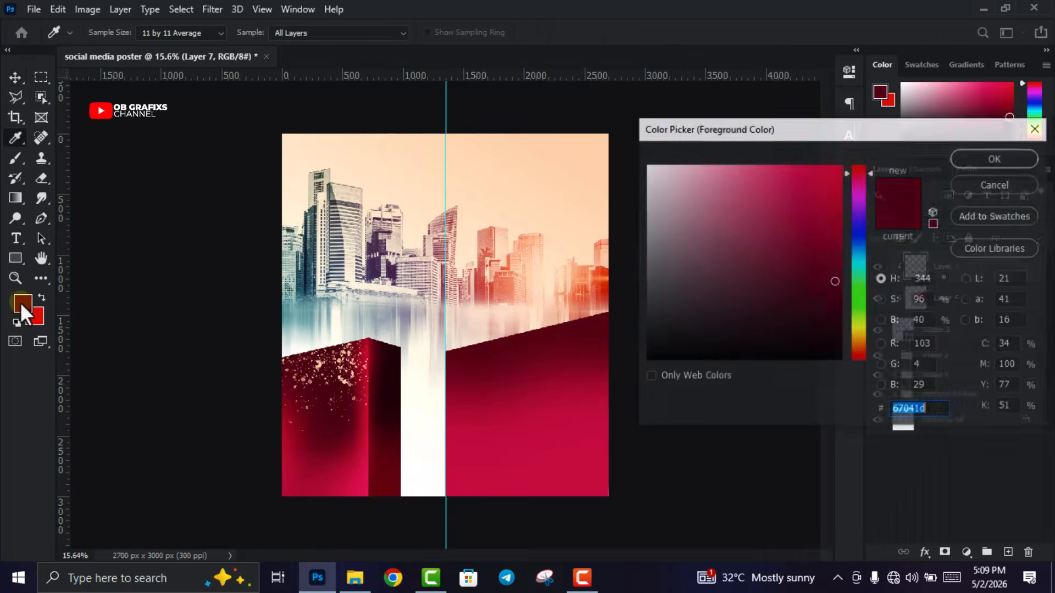
click(506, 175)
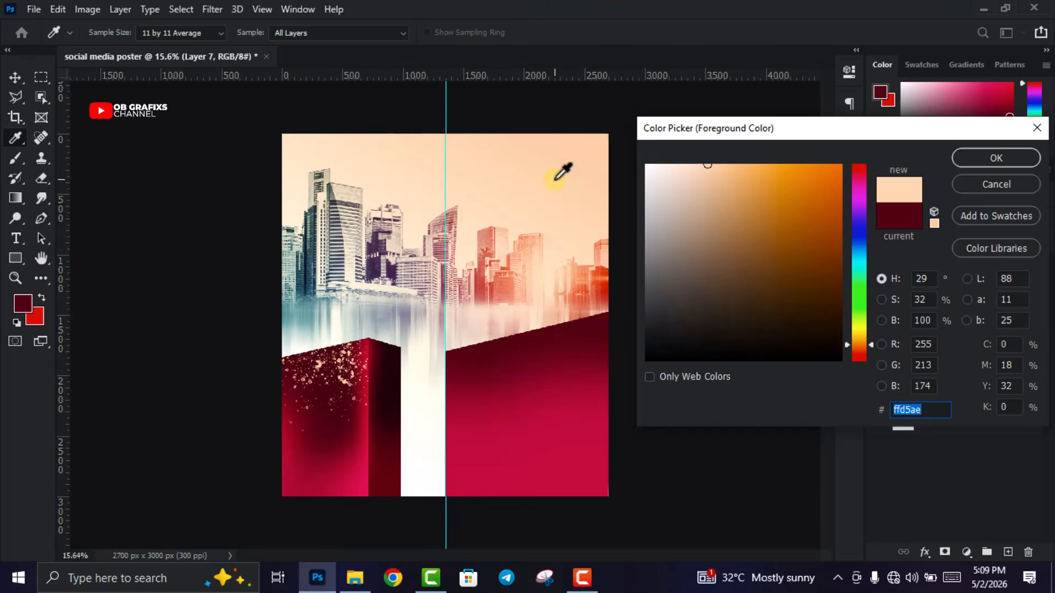
click(988, 153)
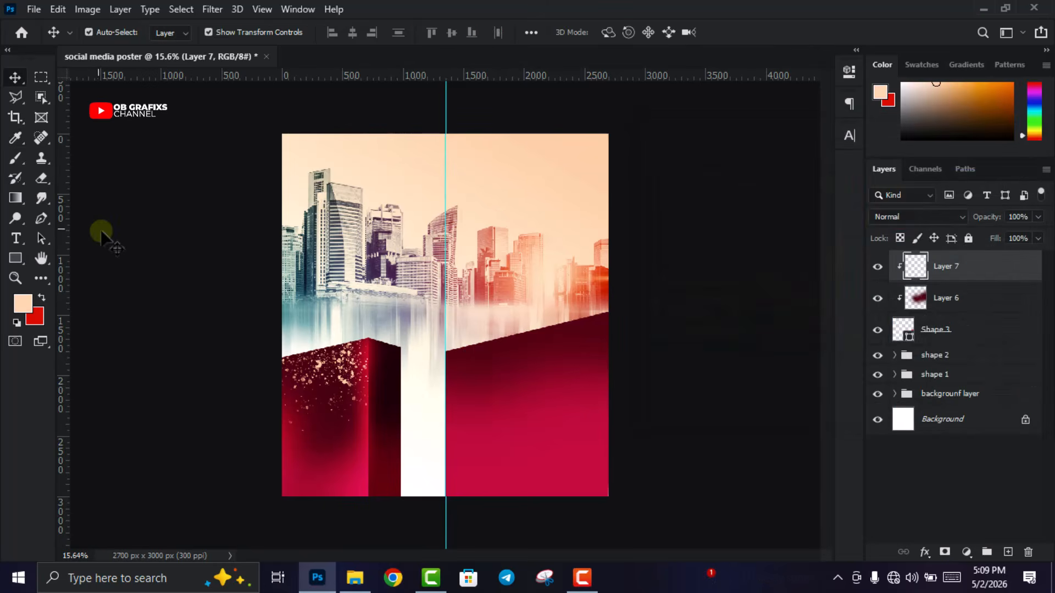
Paint peach speckles along Shape 3's sloping top edge on Layer 7 with the 284 px Kyle's Spatter brush, and slightly lower the layer's opacity
click(17, 160)
right_click(512, 207)
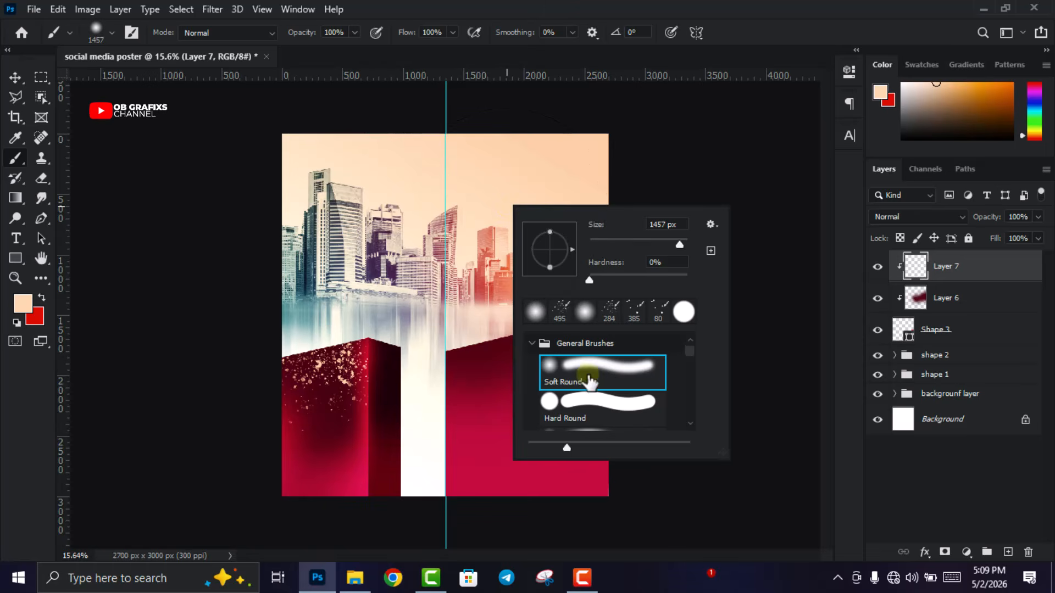
click(531, 344)
click(578, 408)
scroll(583, 402, down, 1)
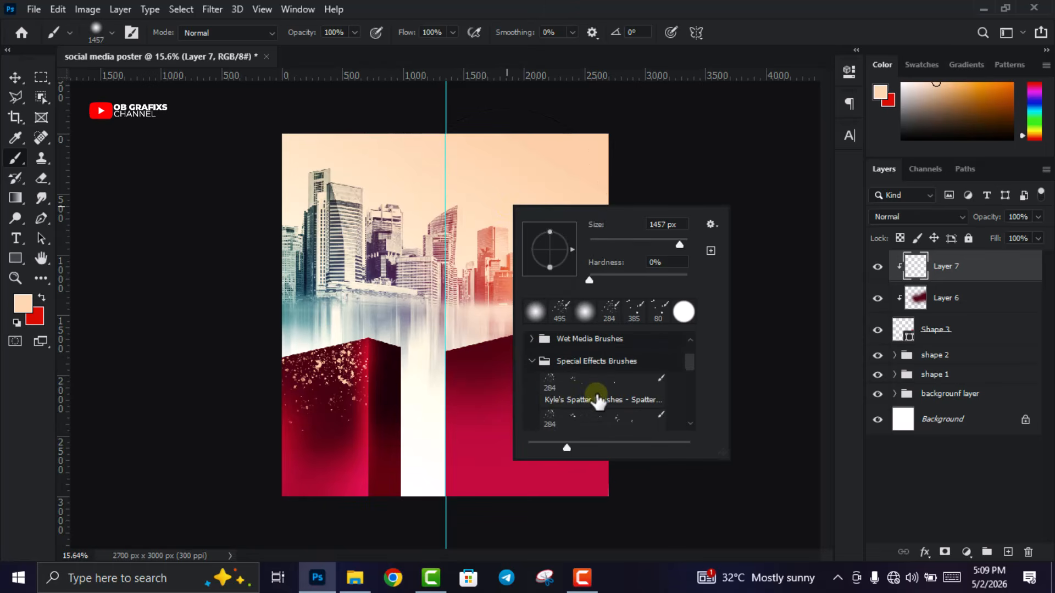
click(595, 389)
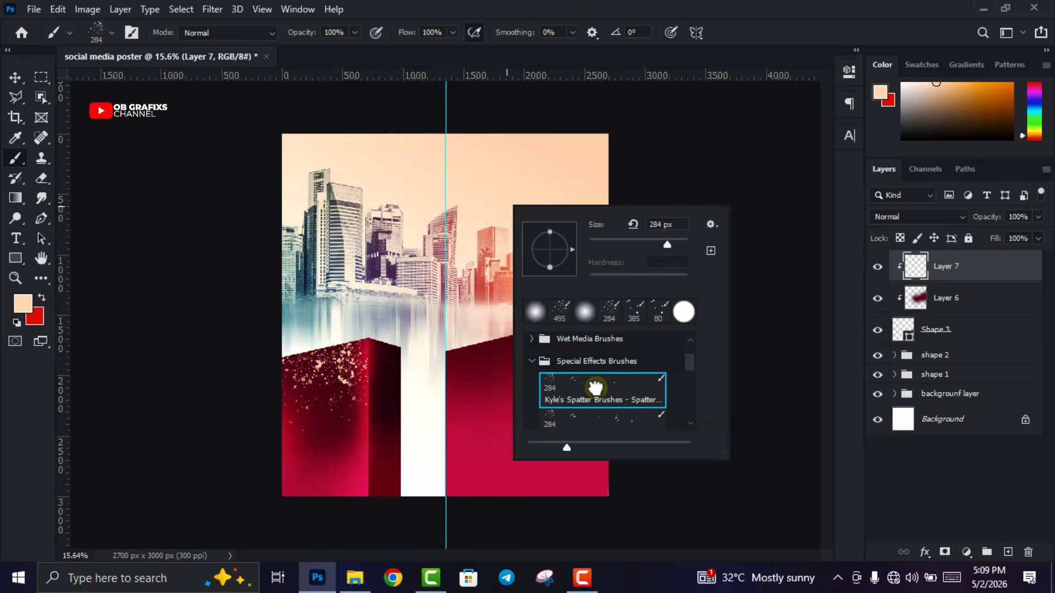
click(784, 32)
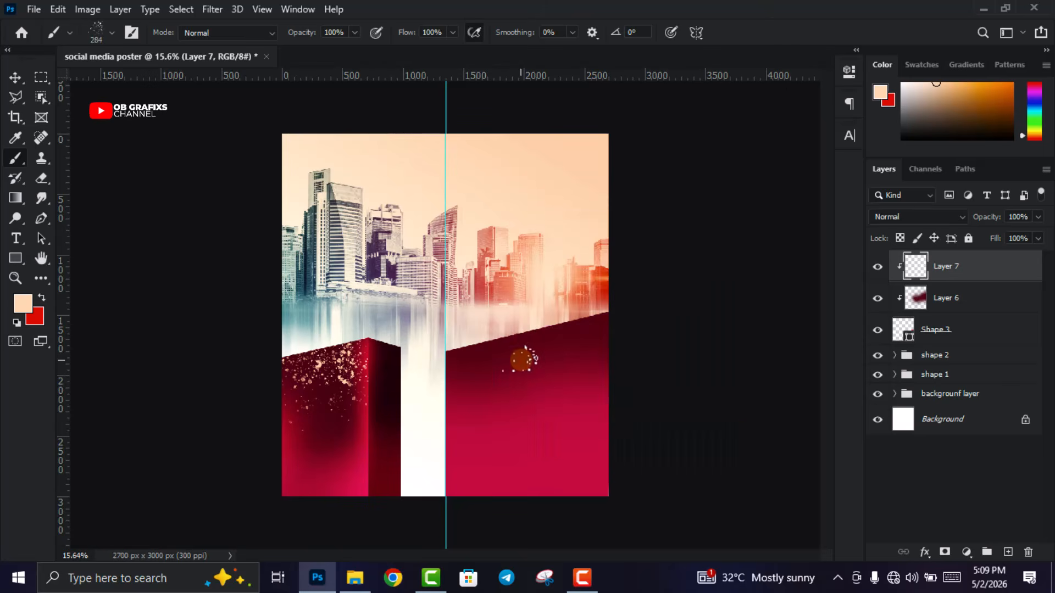
mouse_move(473, 358)
mouse_down()
mouse_move(602, 349)
mouse_move(540, 350)
mouse_move(565, 349)
mouse_move(615, 311)
mouse_move(574, 329)
mouse_move(413, 345)
mouse_move(474, 341)
mouse_move(483, 350)
mouse_move(464, 361)
mouse_move(453, 343)
mouse_move(638, 342)
mouse_move(597, 324)
mouse_up()
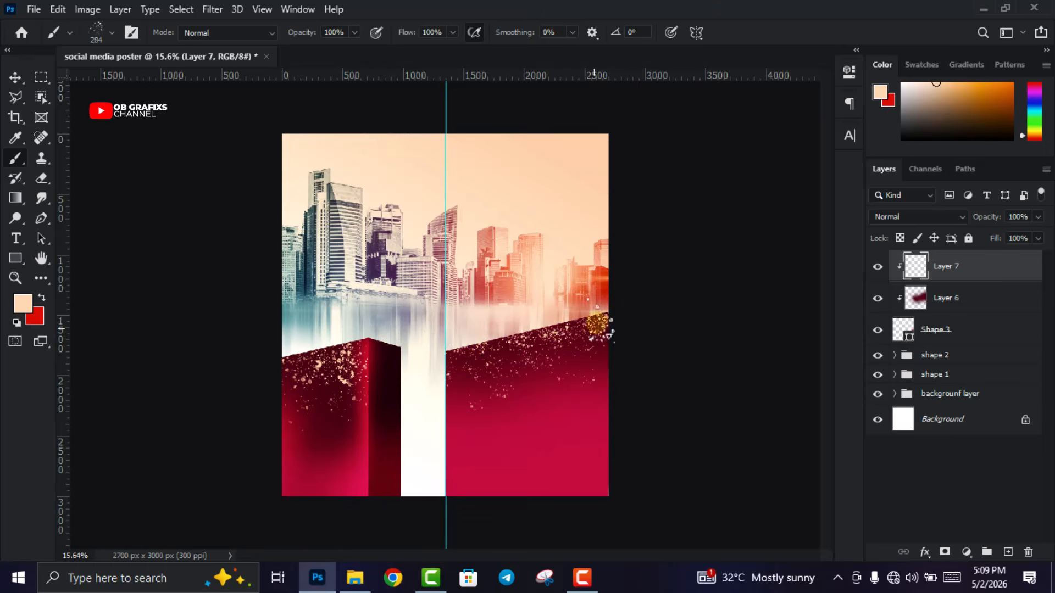
click(14, 77)
drag(989, 220, 978, 218)
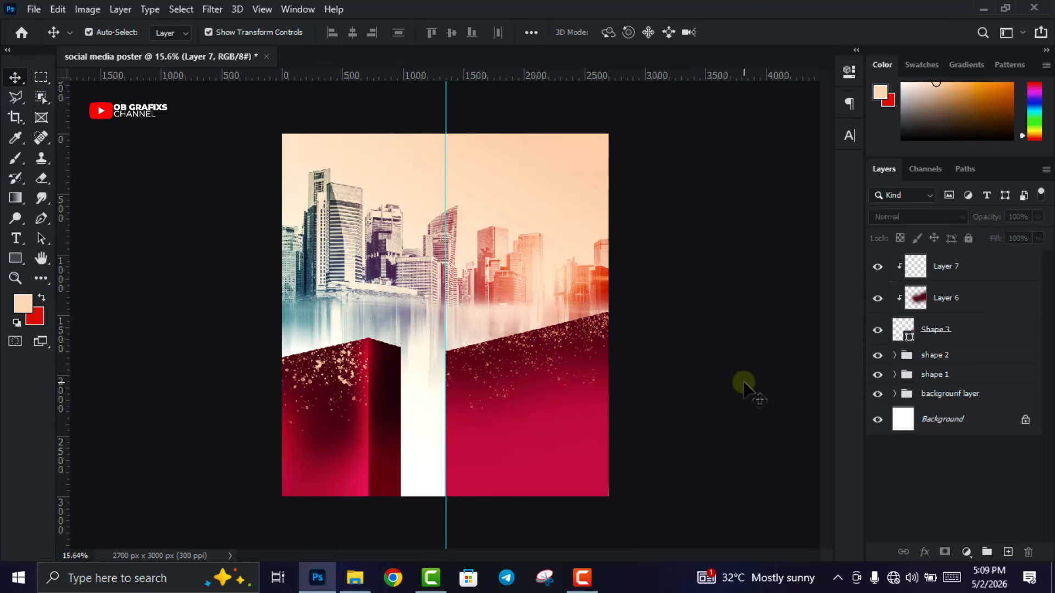
Set the opacity of Layer 5, the speckle layer in the shape 1 group, to 70% and collapse the group
click(341, 362)
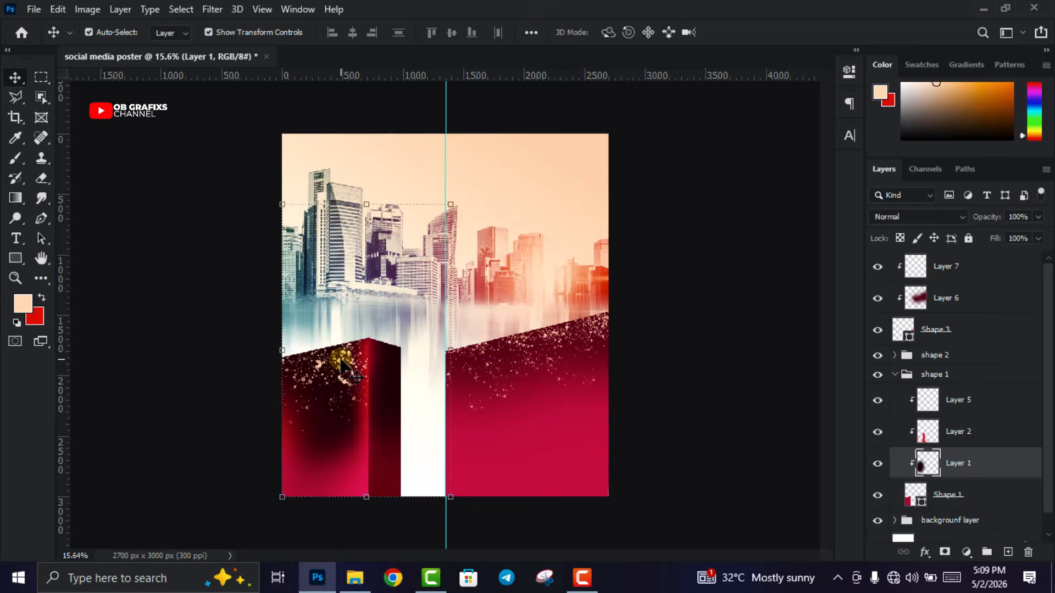
click(956, 401)
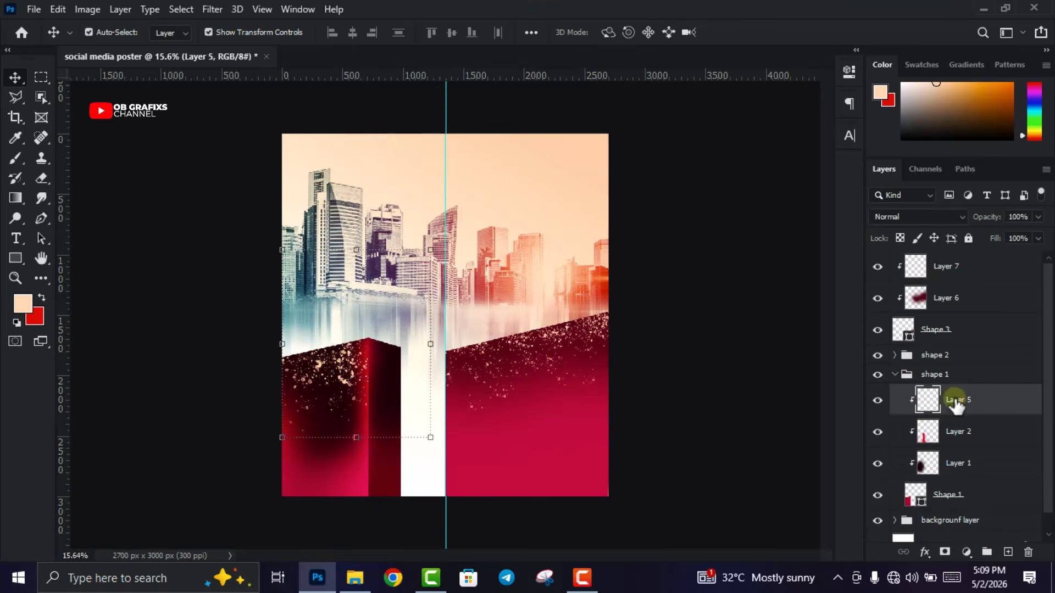
click(989, 219)
drag(989, 222, 993, 223)
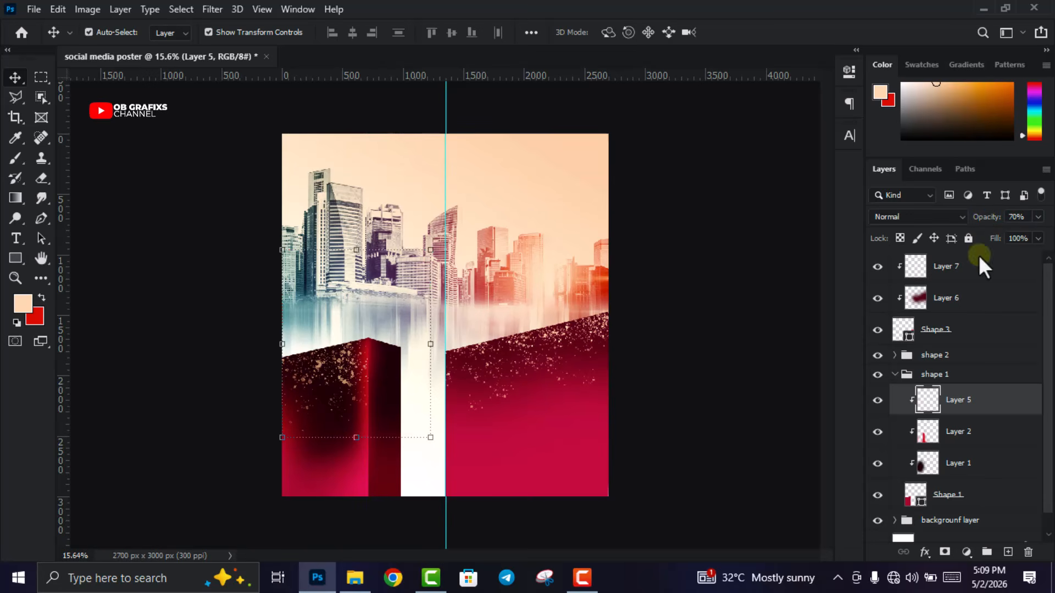
click(895, 375)
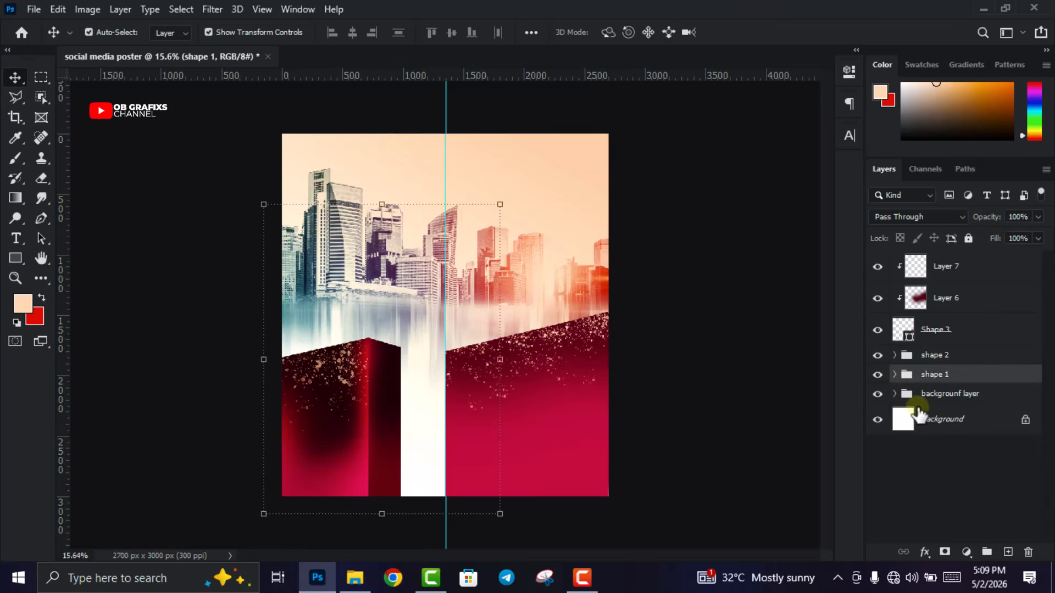
Group Shape 3 with Layer 6 and Layer 7, and name the group "shape 3"
click(951, 330)
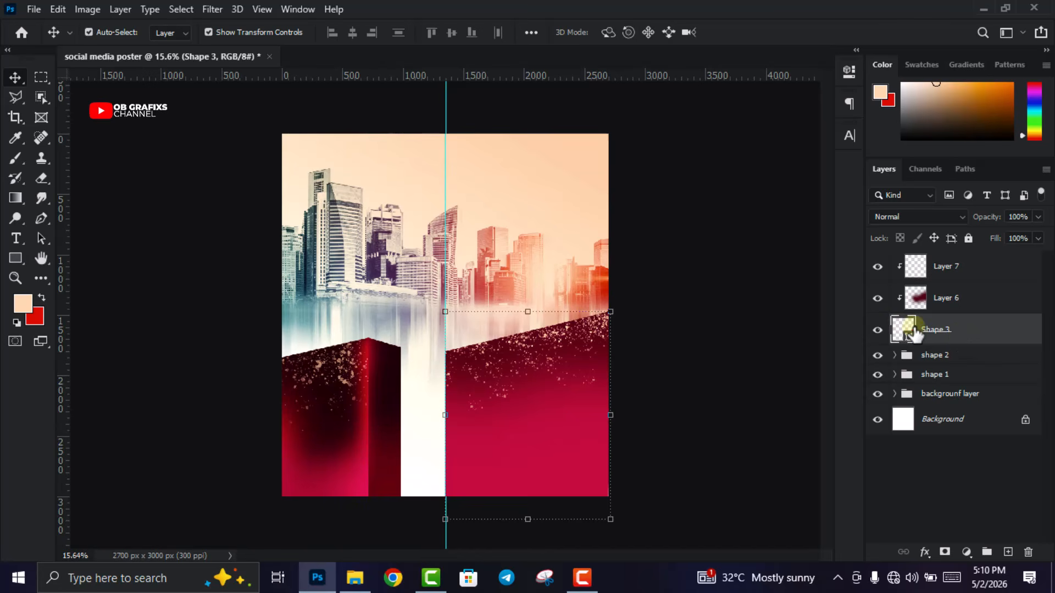
shift+click(961, 269)
drag(962, 269, 986, 552)
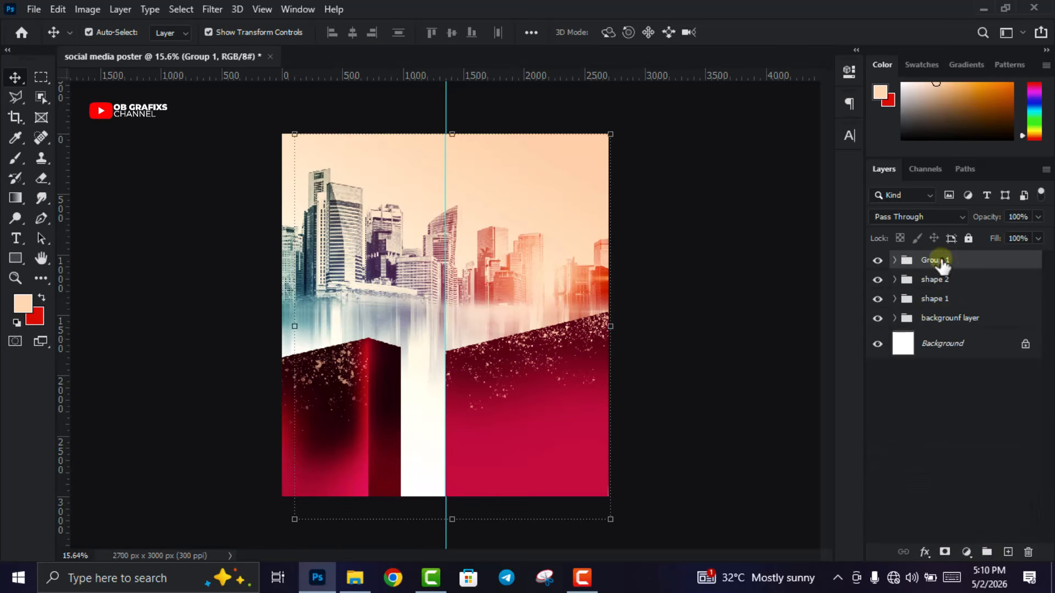
text(shape 3)
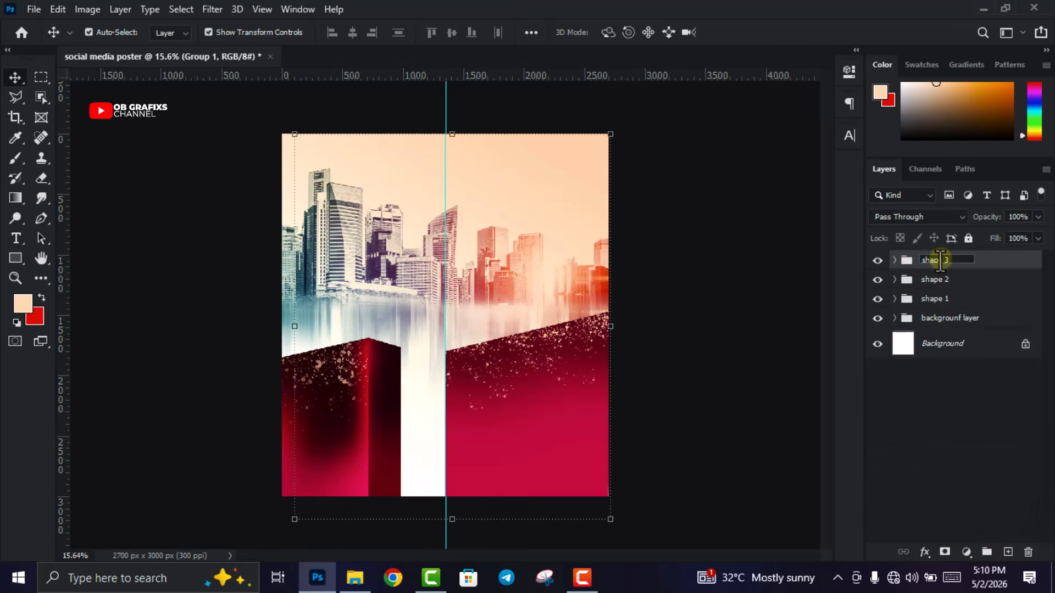
key(Return)
click(652, 313)
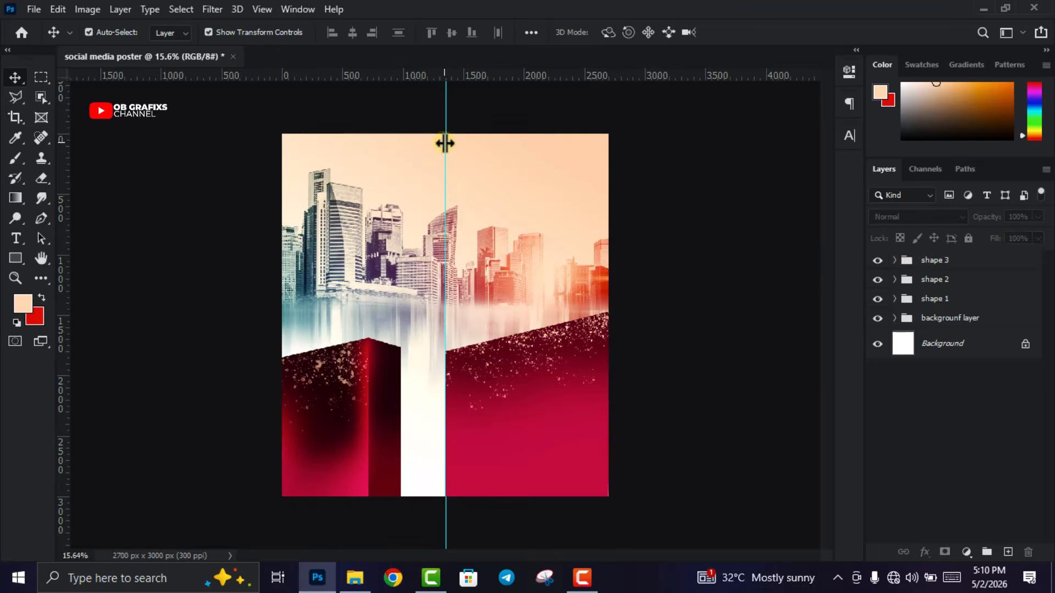
Remove the vertical centre guide from the canvas
drag(444, 135, 61, 217)
key(ctrl+minus)
key(ctrl+plus)
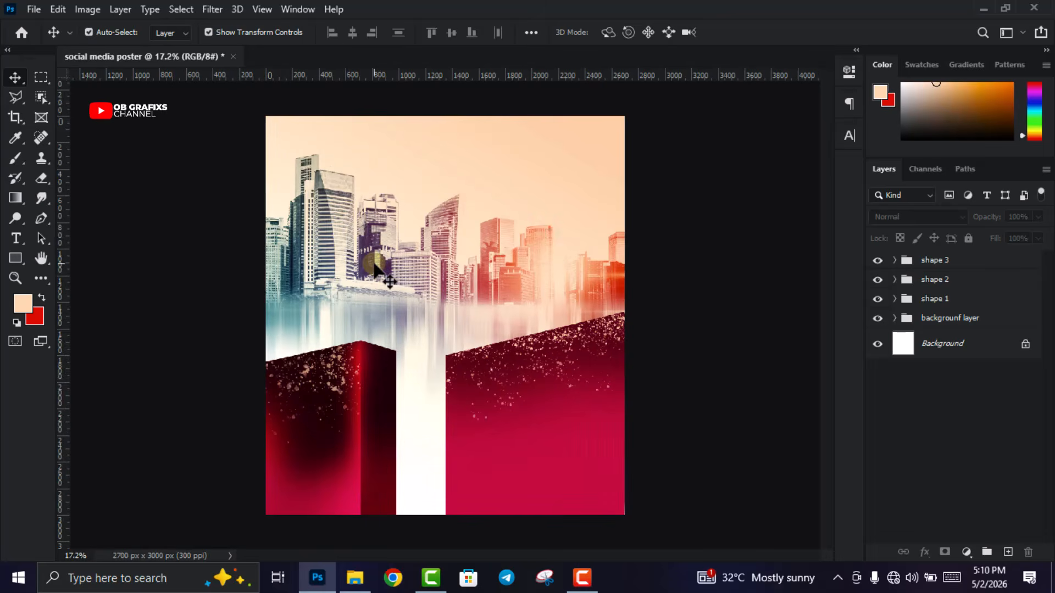
Add a white 16 pt Montserrat Medium placeholder text line and place it on the upper front face of the block holding the shape 1 artwork
click(16, 237)
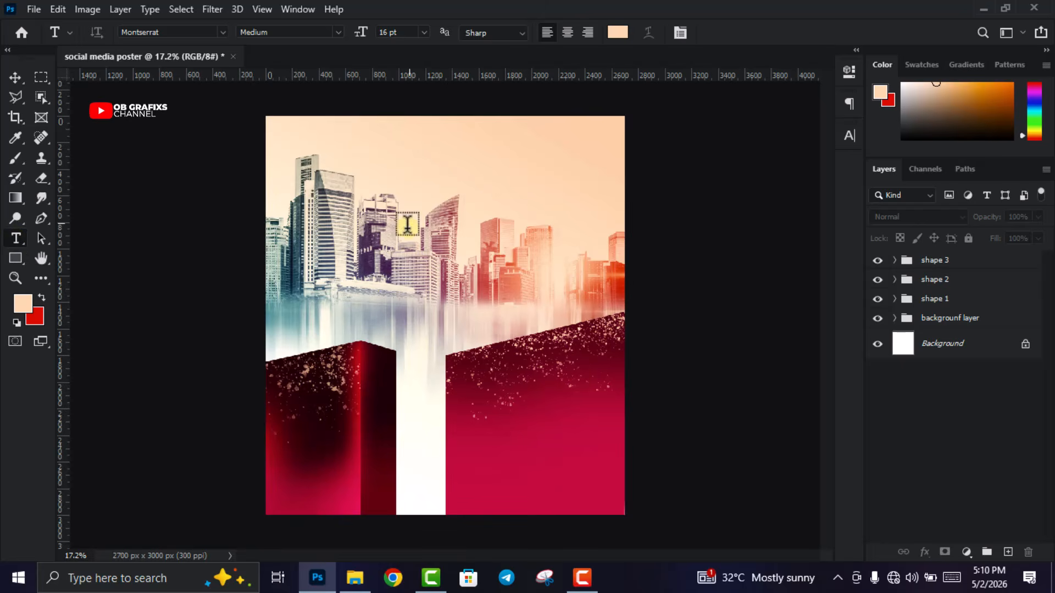
click(418, 189)
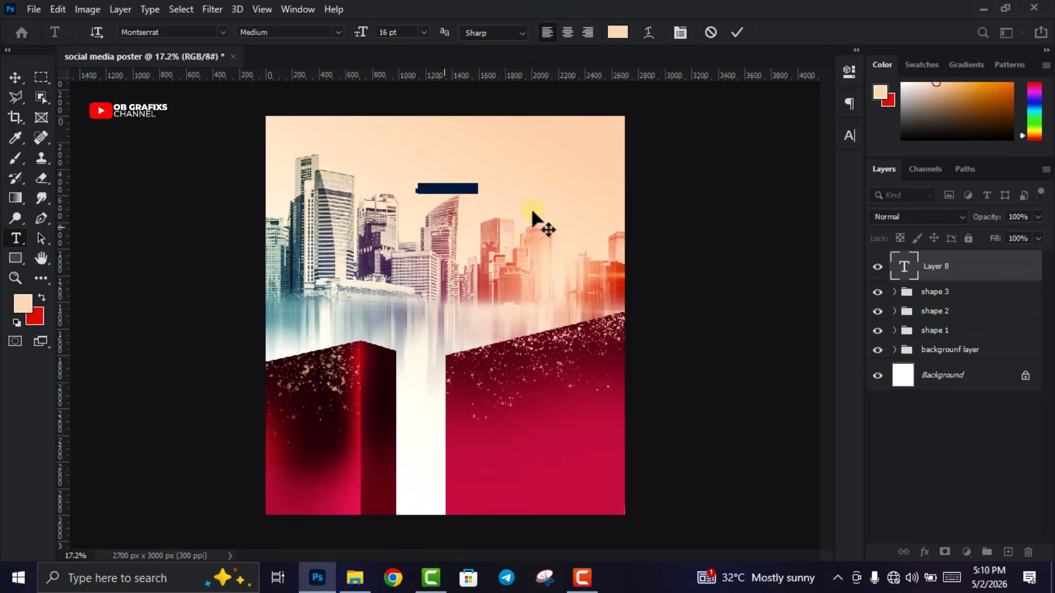
click(618, 32)
drag(657, 172, 620, 149)
click(977, 159)
key(ctrl+Return)
click(10, 77)
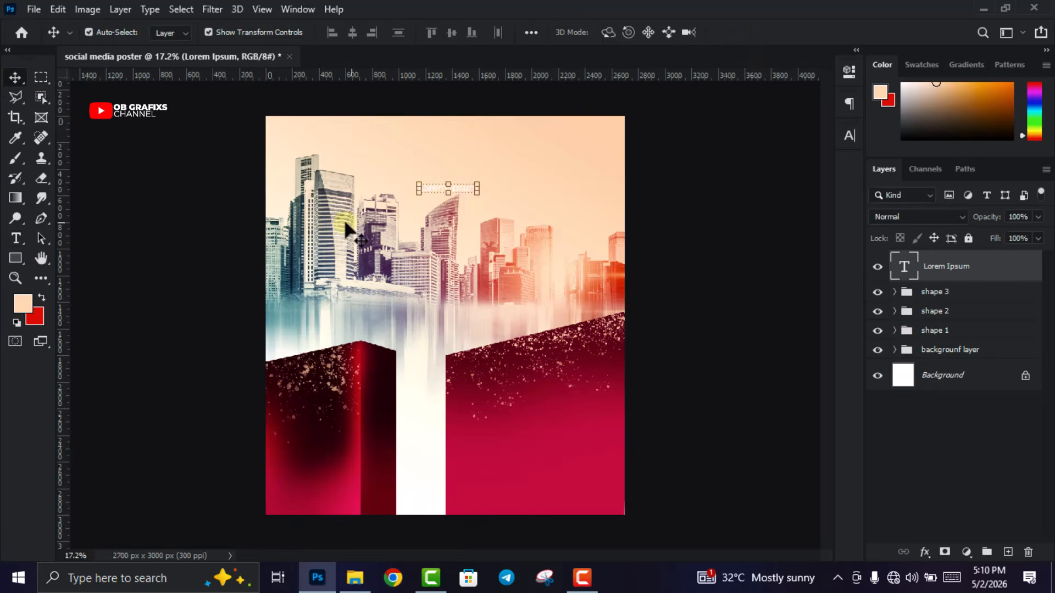
drag(457, 187, 326, 394)
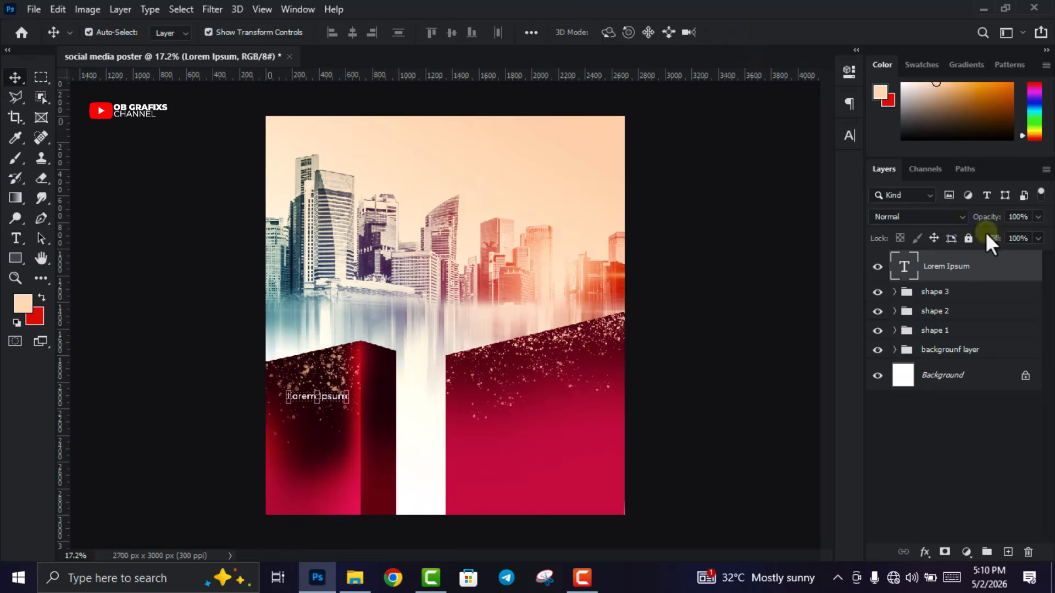
Replace the "Lorem Ipsum" placeholder text on the block's front face with "GOOD BYE"
double_click(904, 267)
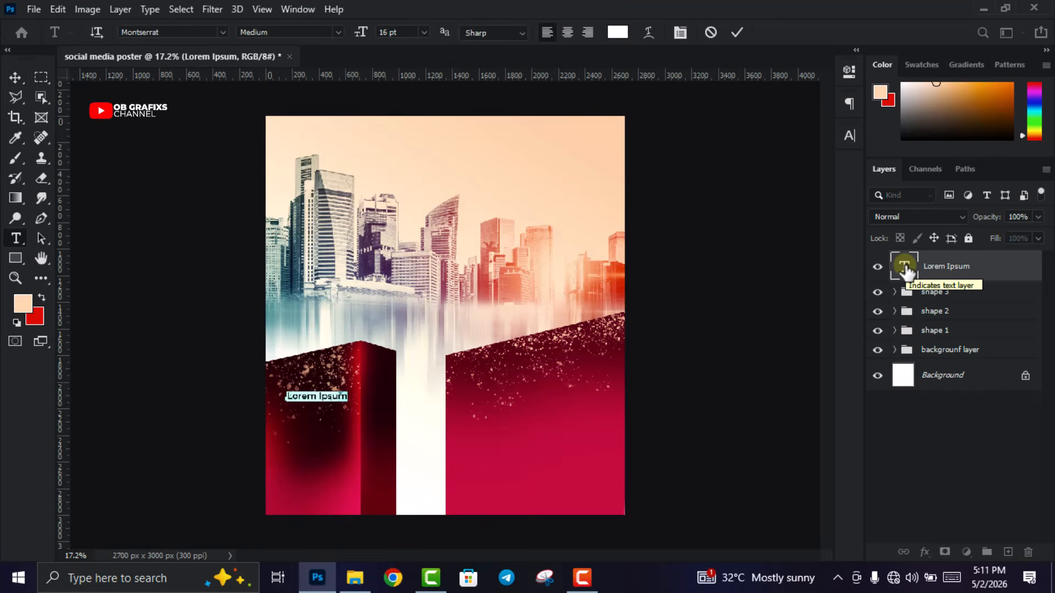
text(GOOD BYE)
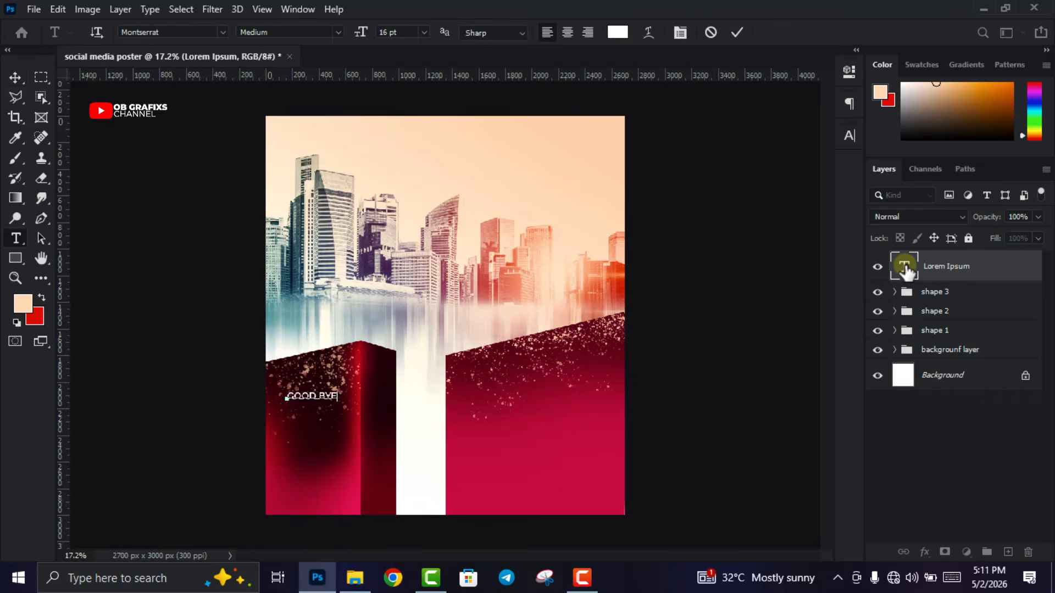
click(737, 34)
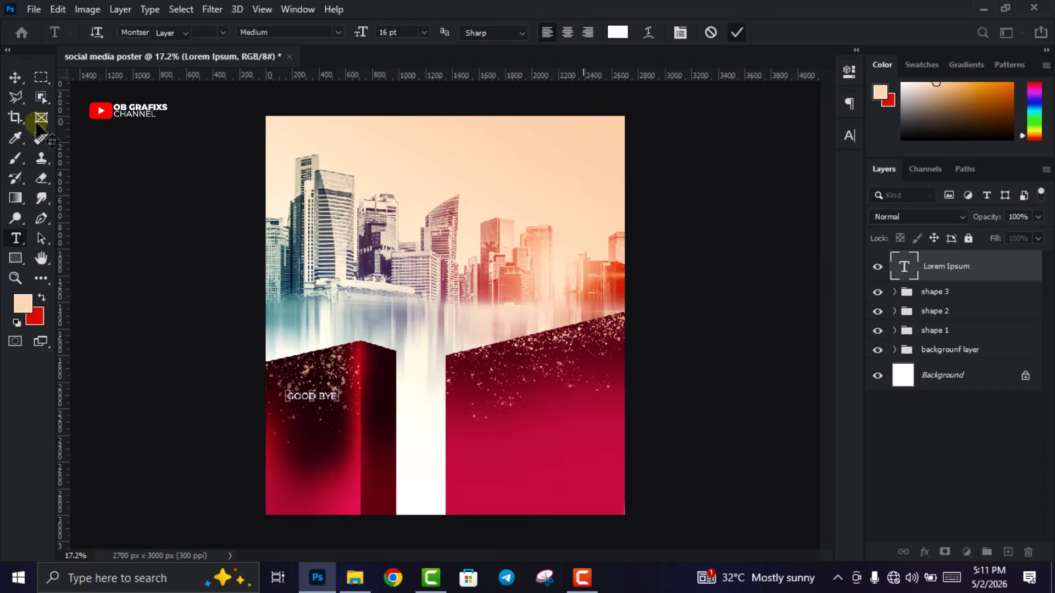
click(15, 77)
scroll(263, 482, up, 3)
scroll(291, 464, up, 3)
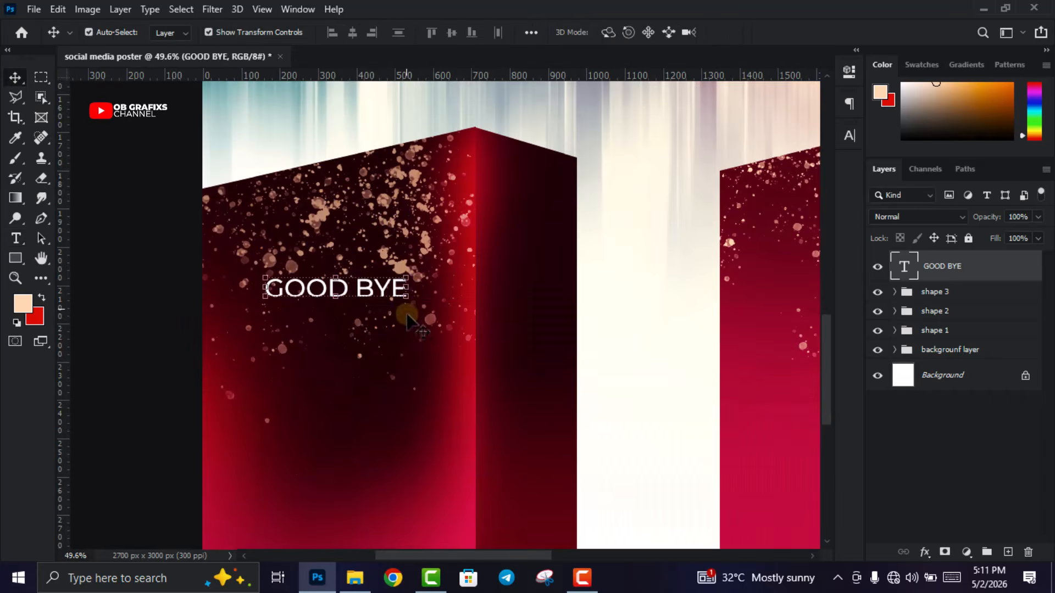
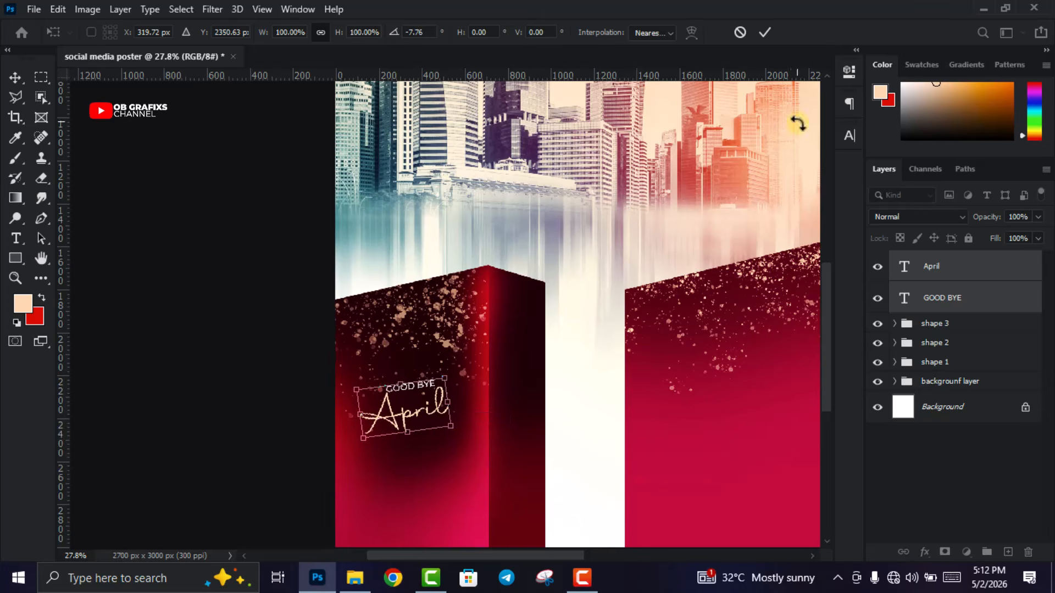
Apply the -7.76° rotation to the "GOOD BYE" and "April" text
click(765, 32)
scroll(276, 383, down, 2)
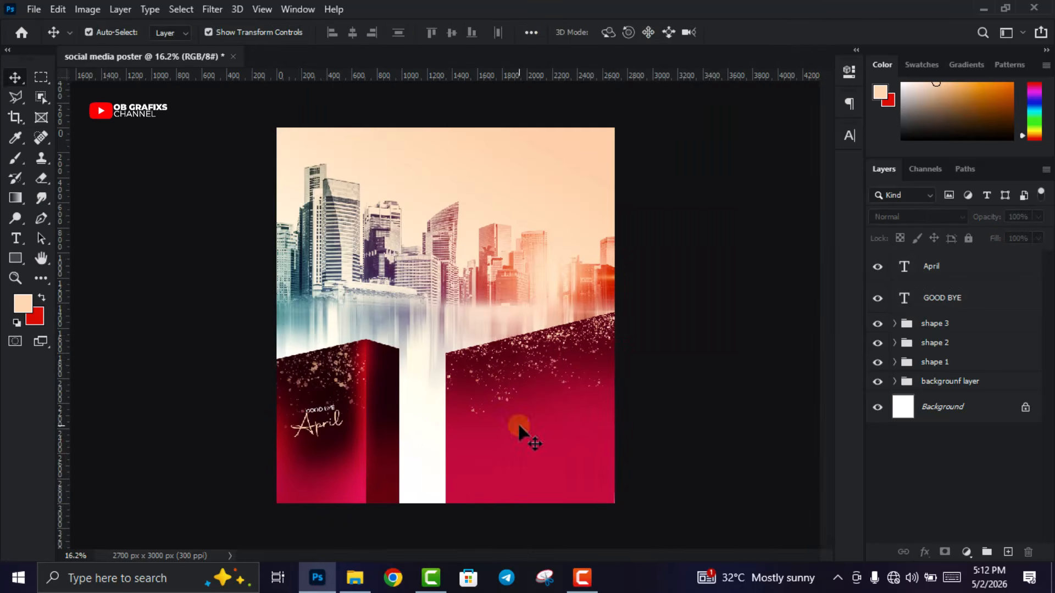
Add a white 16 pt Montserrat Medium placeholder text line and place it on the upper face of the large right-hand block
click(15, 237)
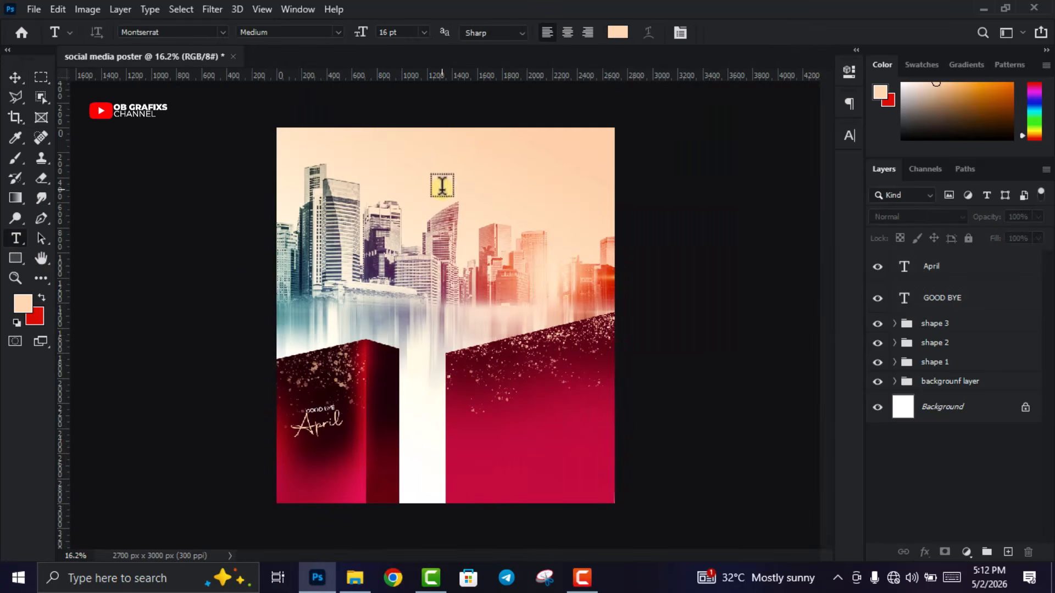
click(429, 188)
click(618, 32)
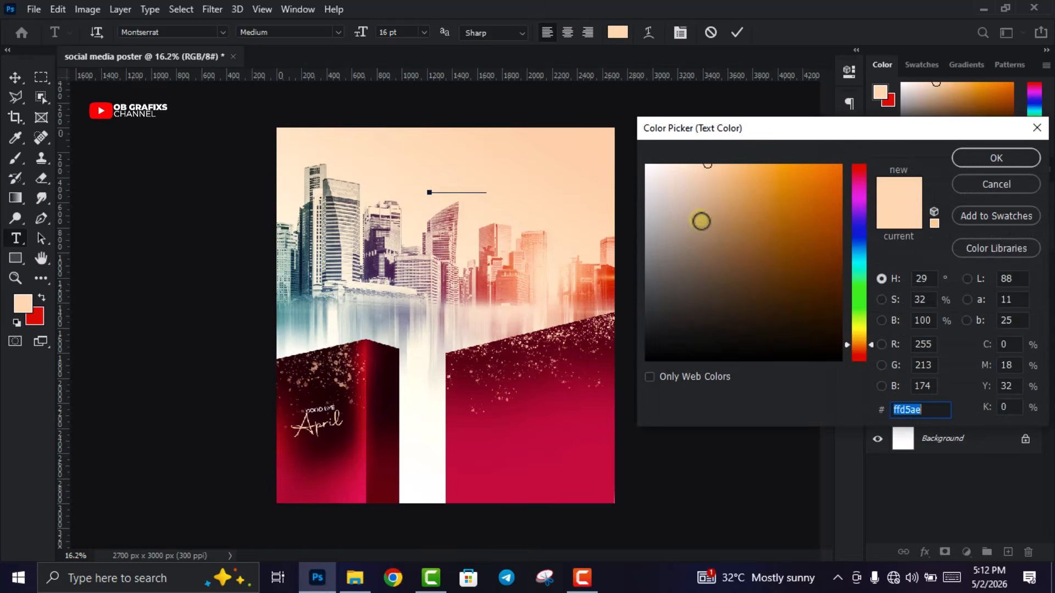
click(996, 158)
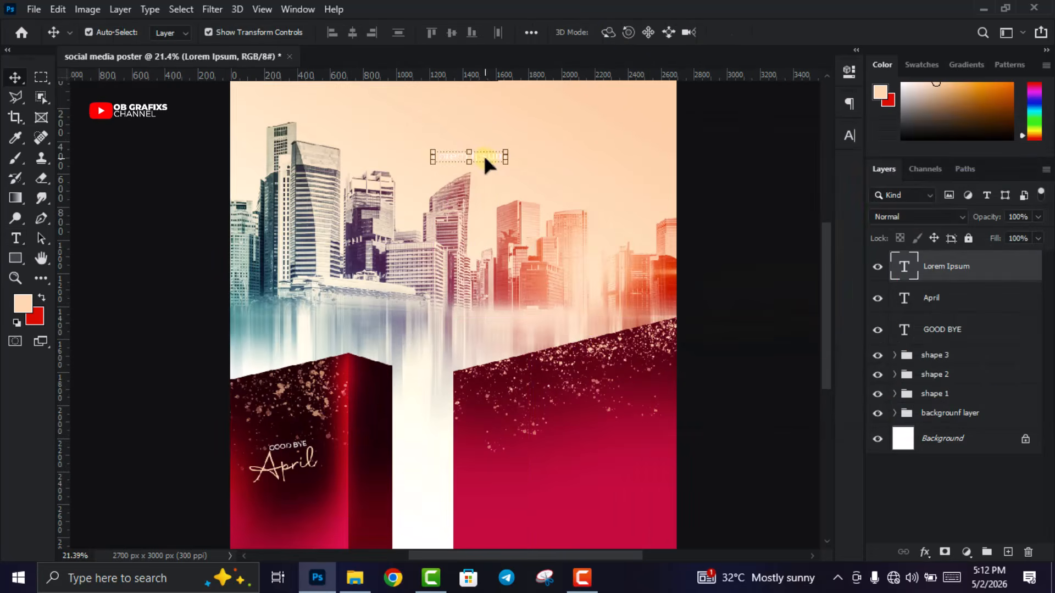
drag(485, 159, 601, 416)
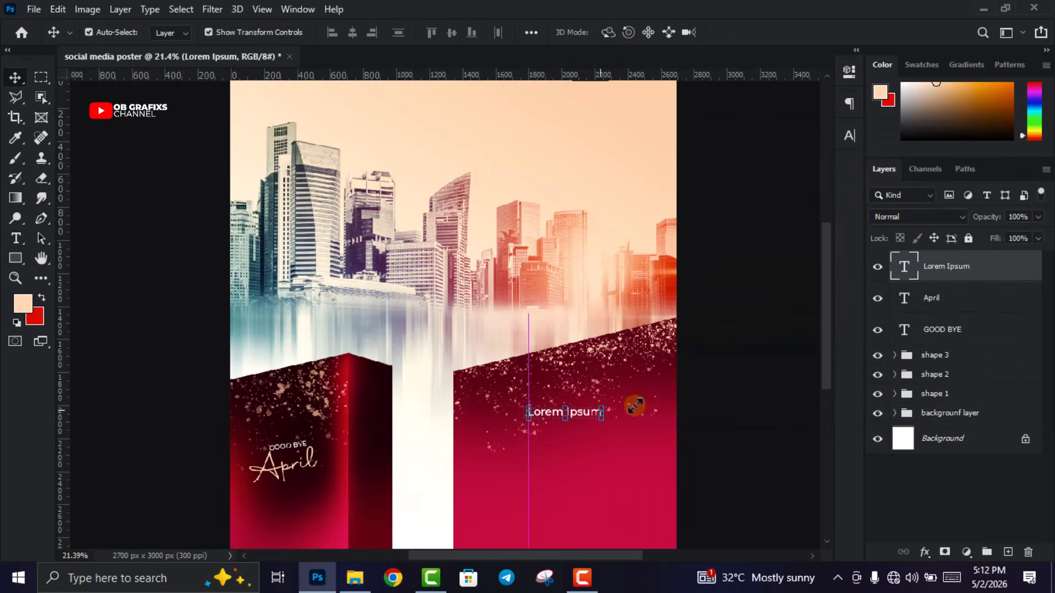
Replace the placeholder text on the large block with "WELCOME TO"
double_click(905, 268)
text(WELCOME )
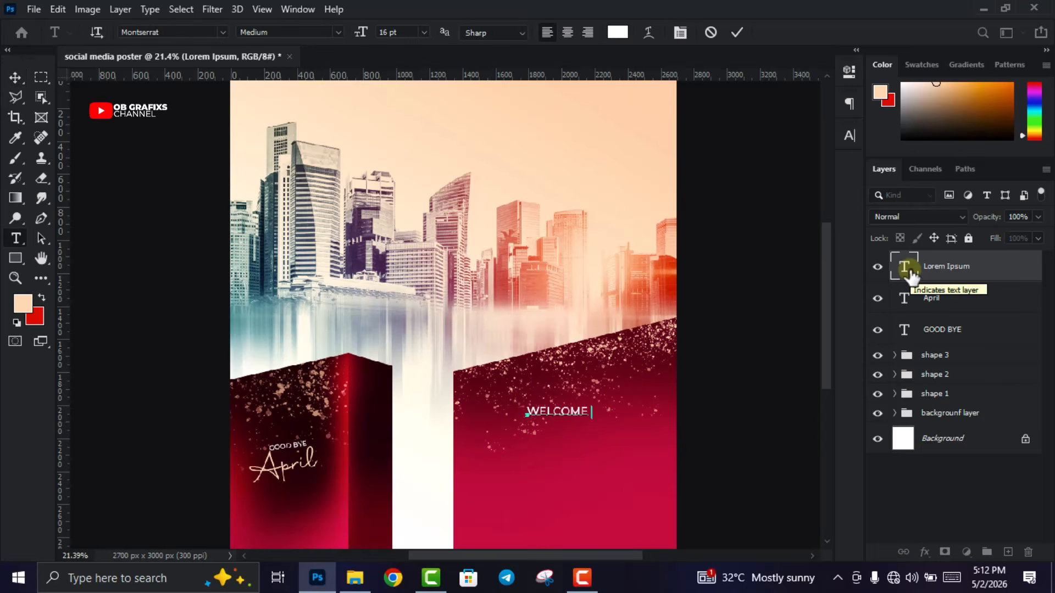
text(TO)
click(736, 32)
Set the "WELCOME TO" text to the Montserrat SemiBold style
double_click(905, 272)
click(848, 137)
click(822, 158)
click(825, 297)
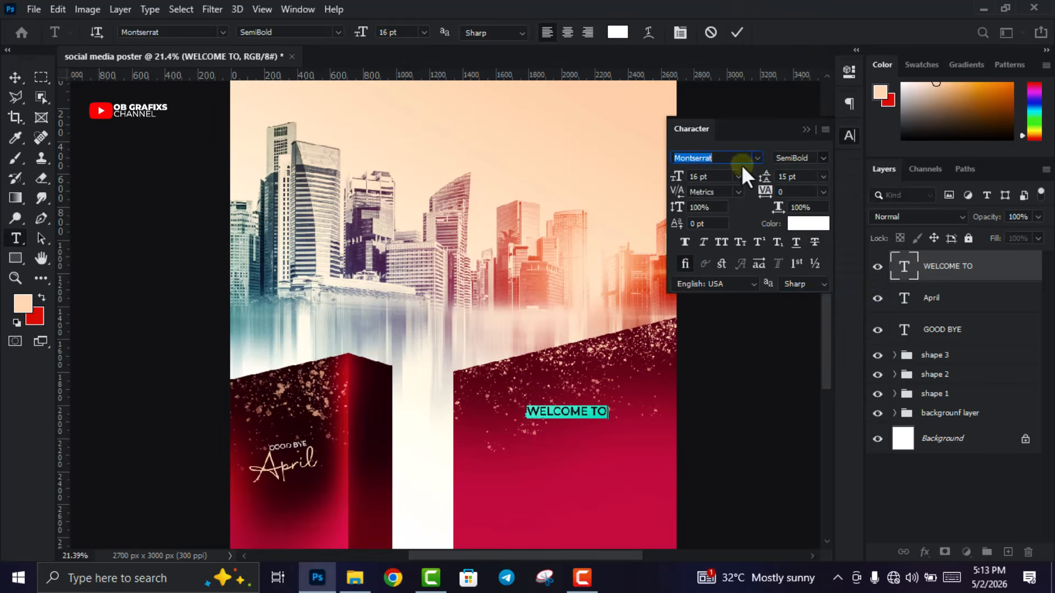
click(736, 32)
click(850, 136)
scroll(420, 384, down, 2)
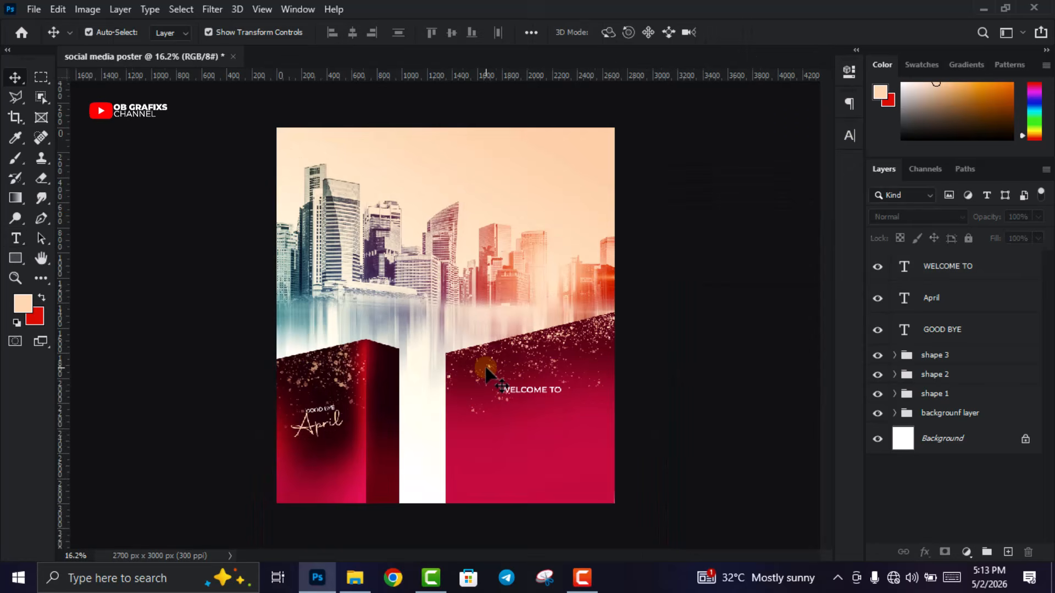
Add a separate white text line reading "May" over the skyline
click(16, 238)
click(429, 225)
click(737, 32)
click(15, 78)
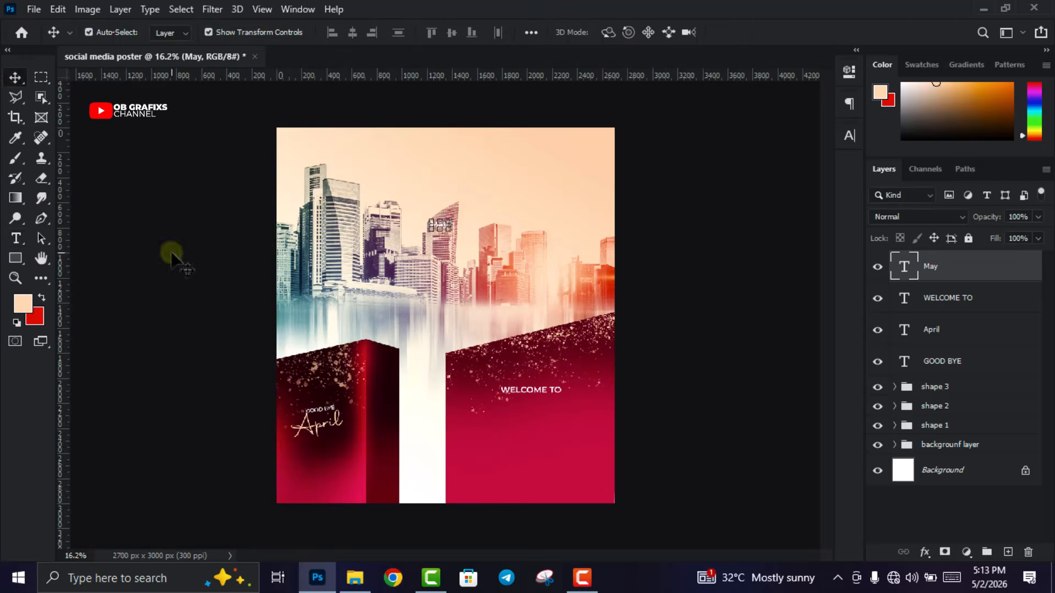
Enlarge the "May" text to about 77.4 pt and place it directly beneath "WELCOME TO" on the large block
key(ctrl+0)
key(ctrl+t)
drag(438, 211, 438, 254)
drag(448, 226, 559, 428)
key(Return)
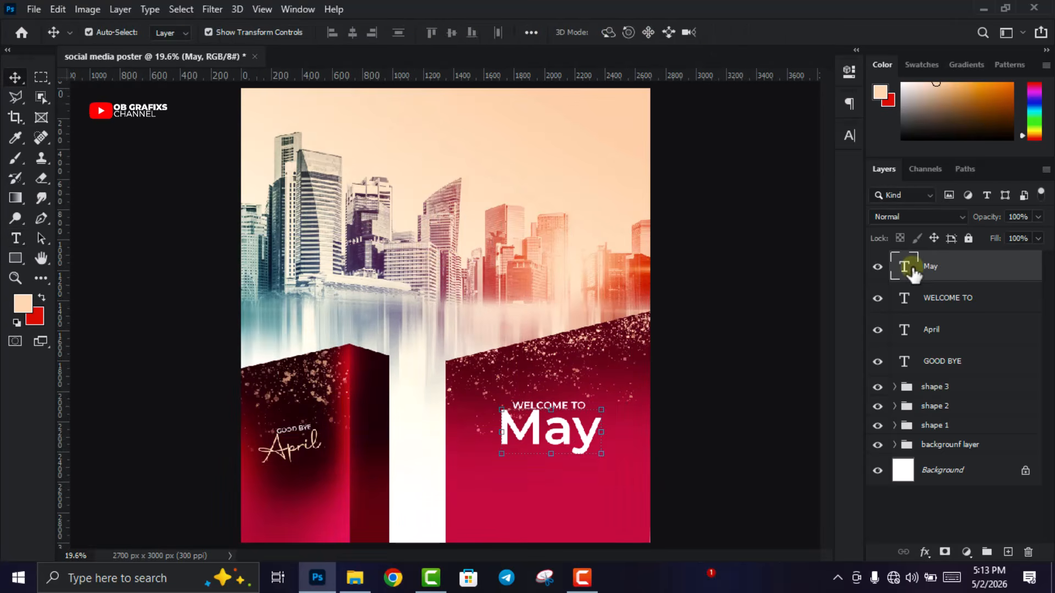
Set the "May" text to Montserrat Black with faux bold and a tracking of -20
double_click(904, 266)
click(847, 138)
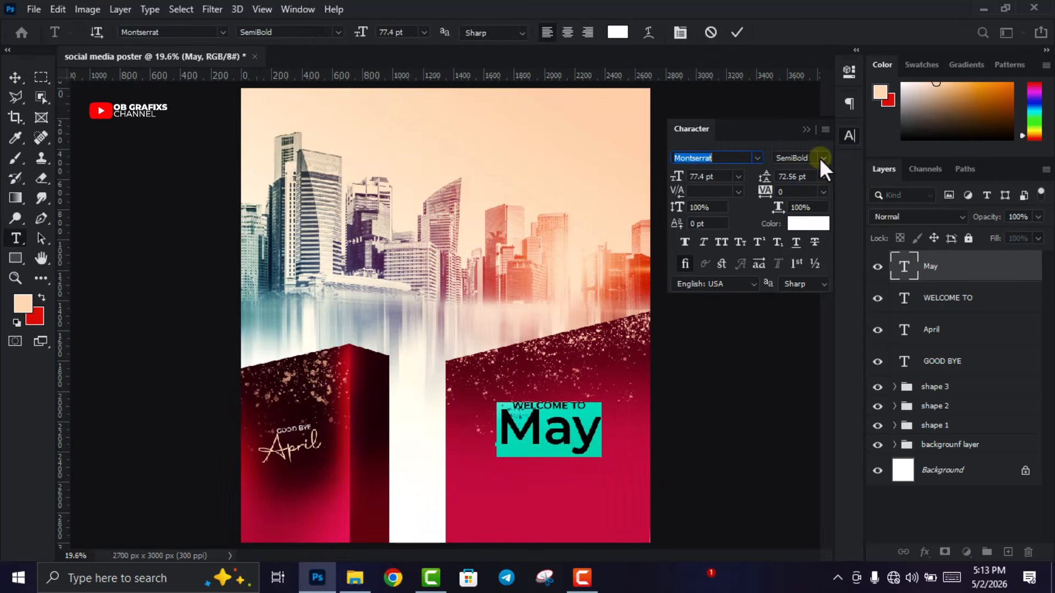
click(823, 158)
click(813, 372)
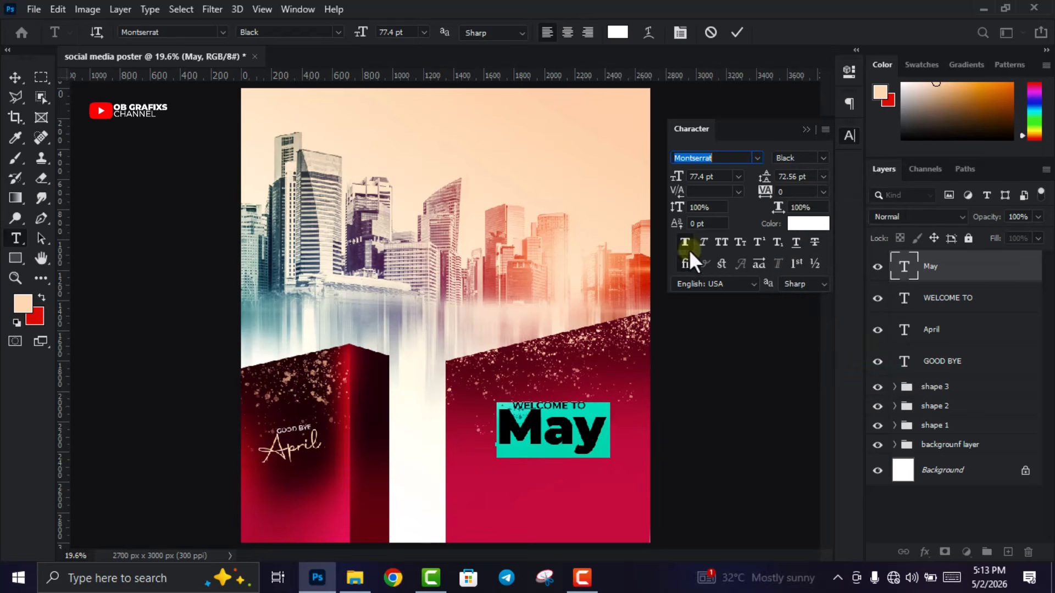
click(689, 243)
click(766, 192)
key(shift+Down)
key(shift+Down)
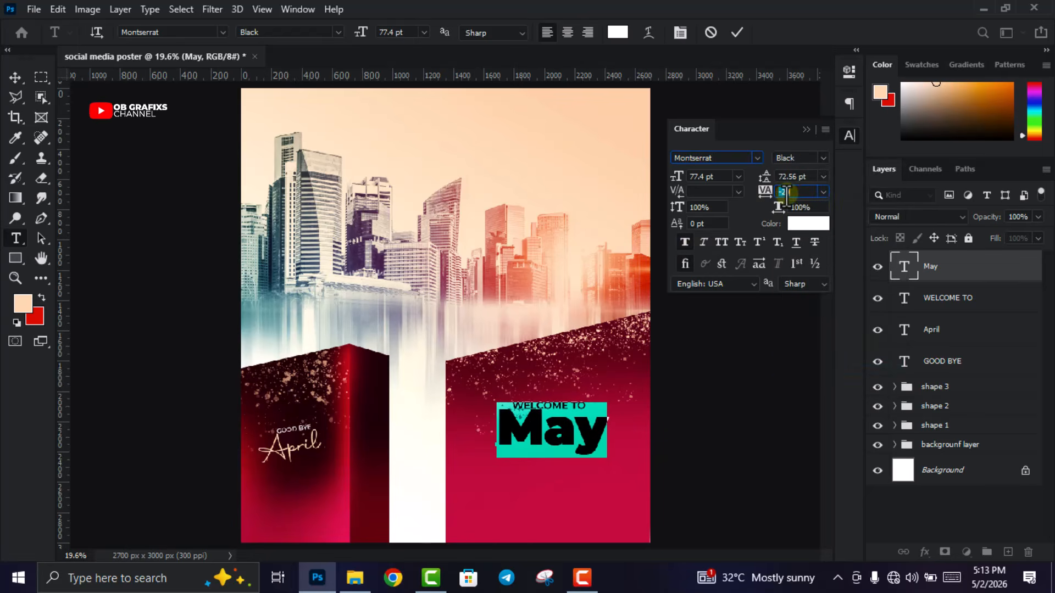
Recolour the "May" text with a light peach tone sampled from the sky
click(806, 225)
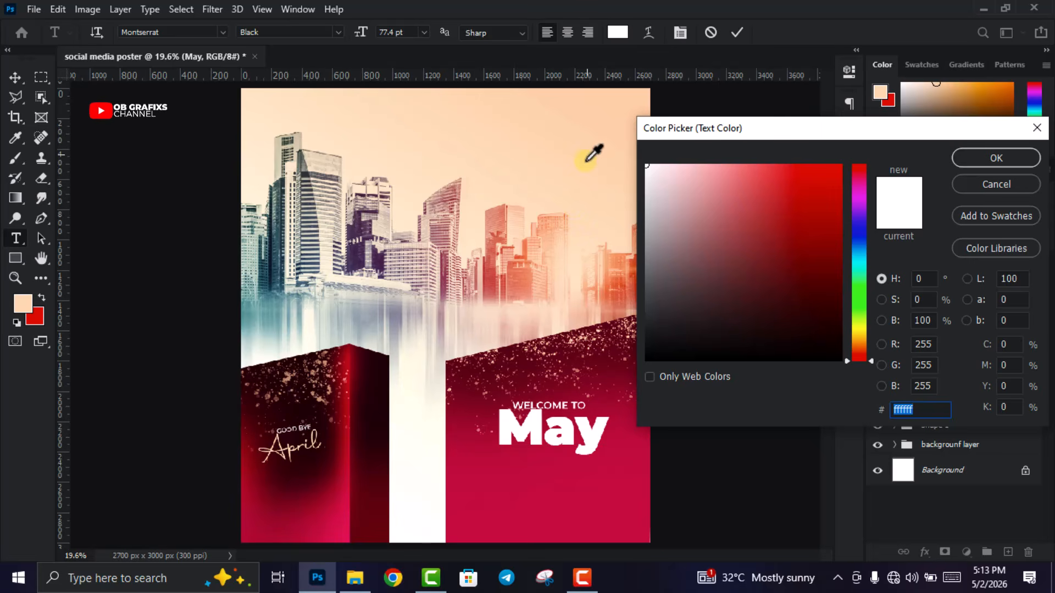
click(581, 137)
drag(569, 208, 579, 193)
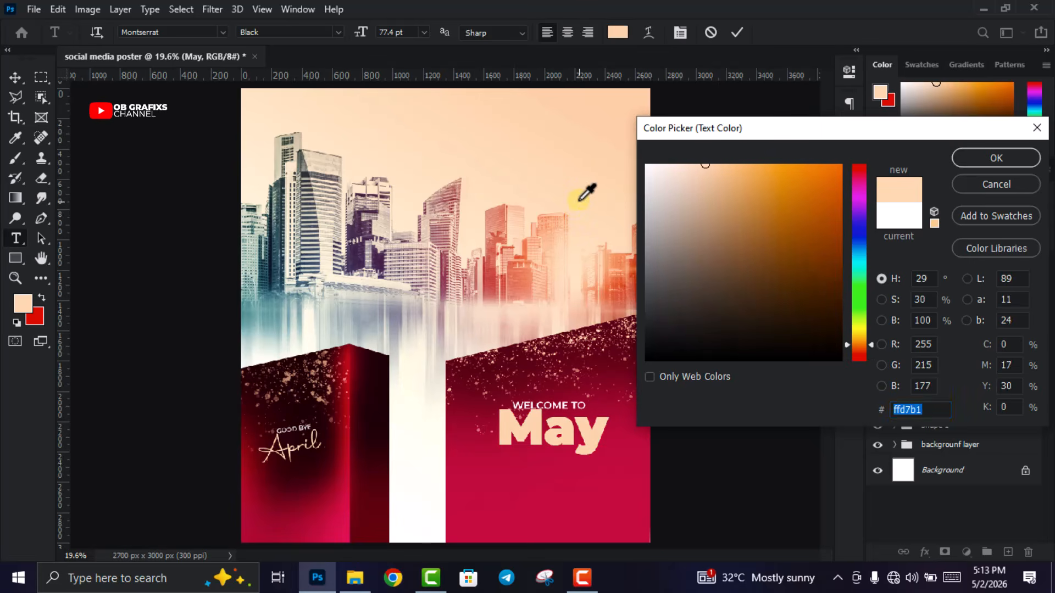
click(964, 163)
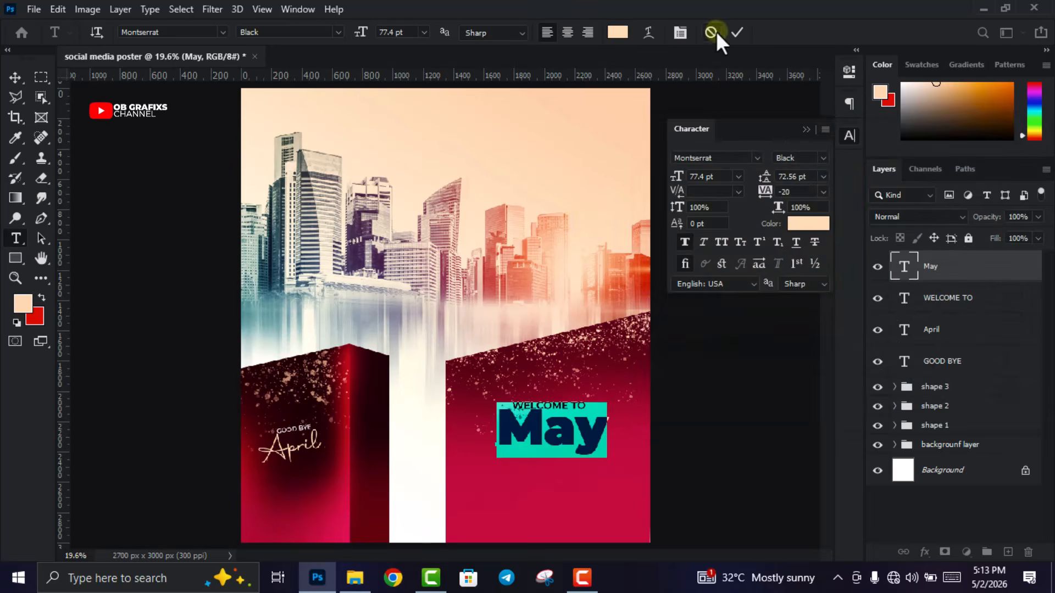
click(736, 33)
key(v)
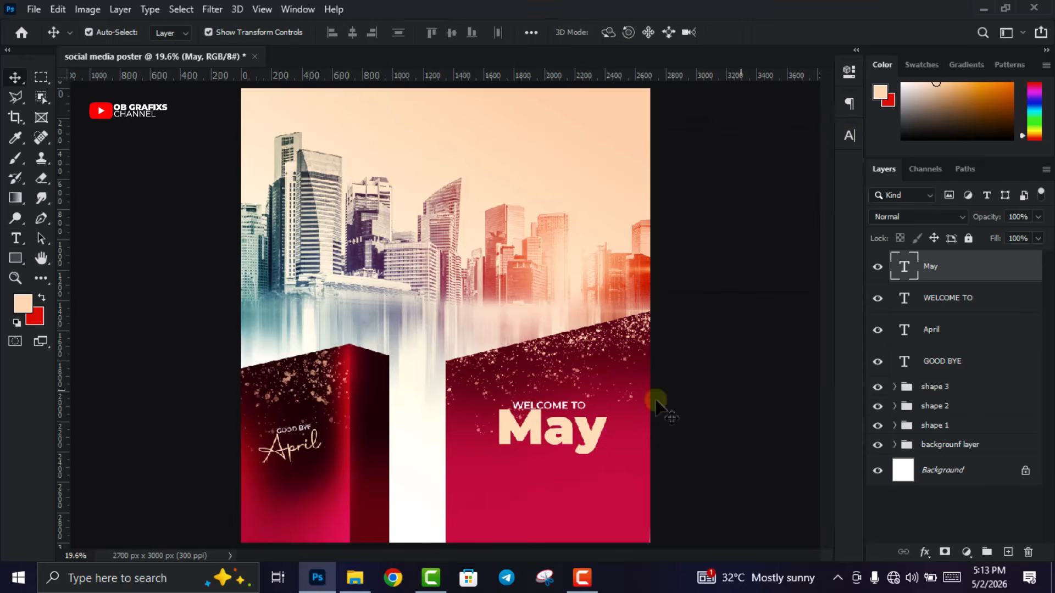
click(595, 439)
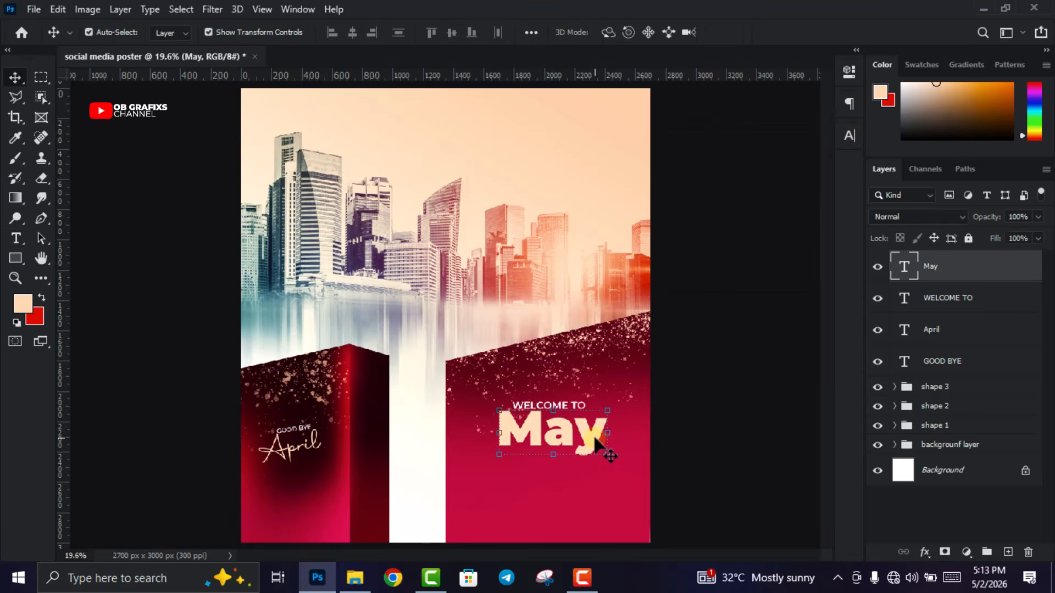
click(670, 345)
Draw a paragraph text box below "May" and enter "Happy New Month. May this May be a blessing to you"
key(ctrl+0)
click(15, 238)
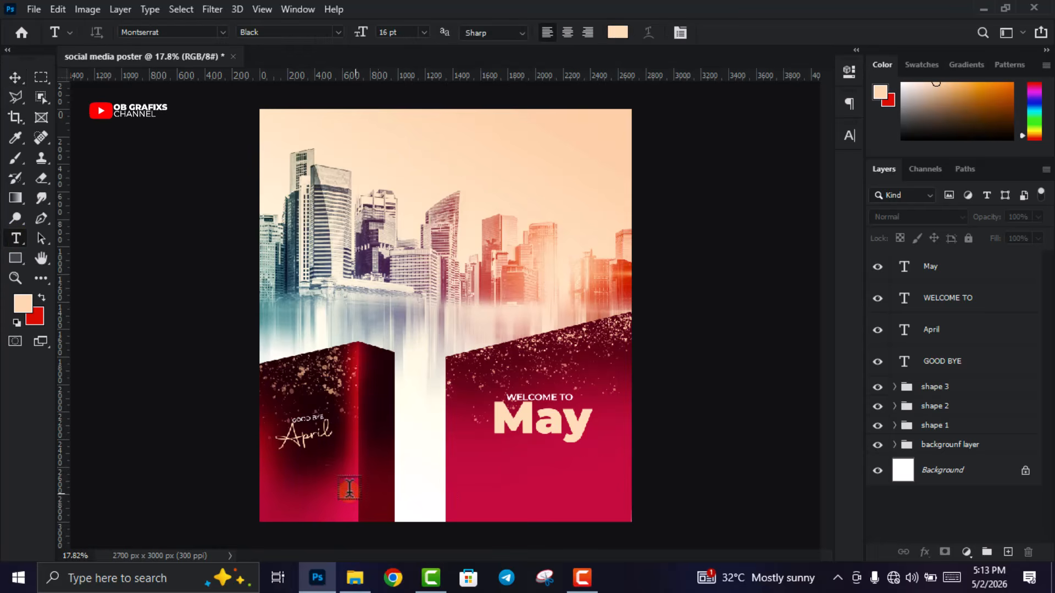
drag(474, 456, 605, 480)
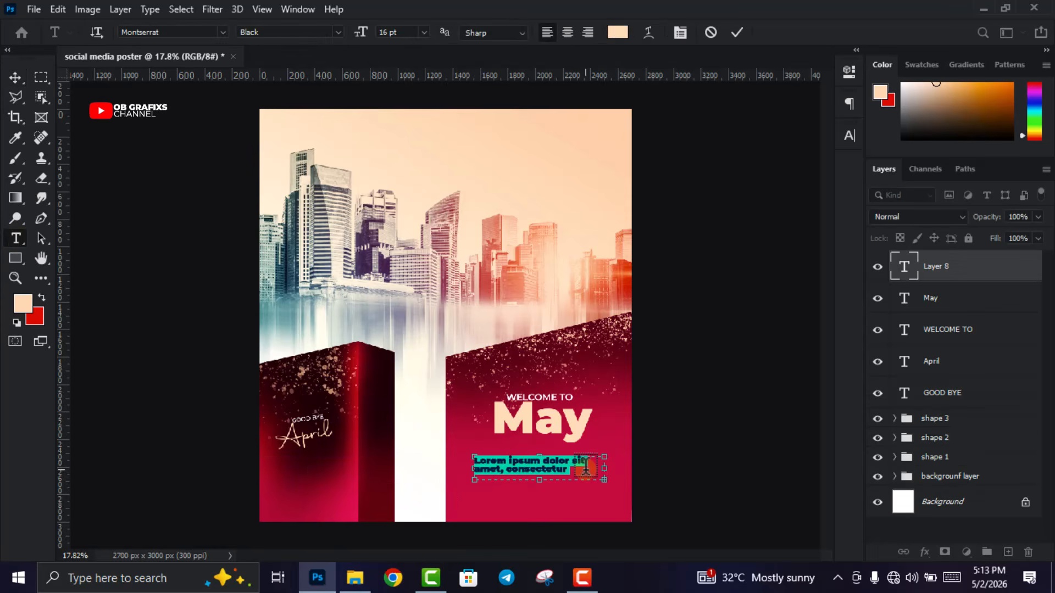
key(BackSpace)
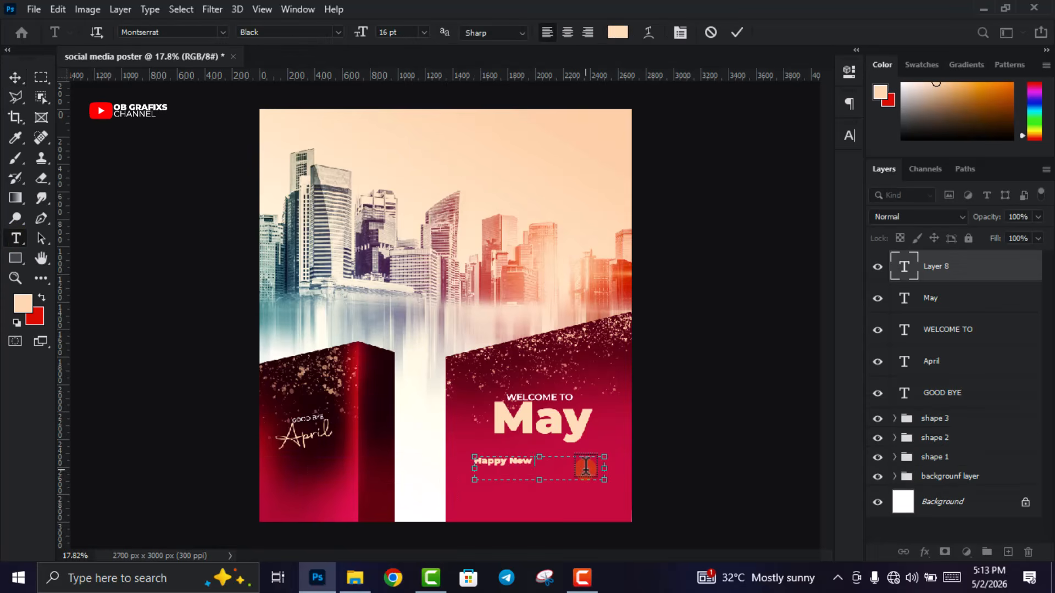
text(to you)
Set the "Happy New Month" paragraph to the Montserrat Regular style
double_click(900, 267)
click(849, 136)
click(823, 158)
click(833, 247)
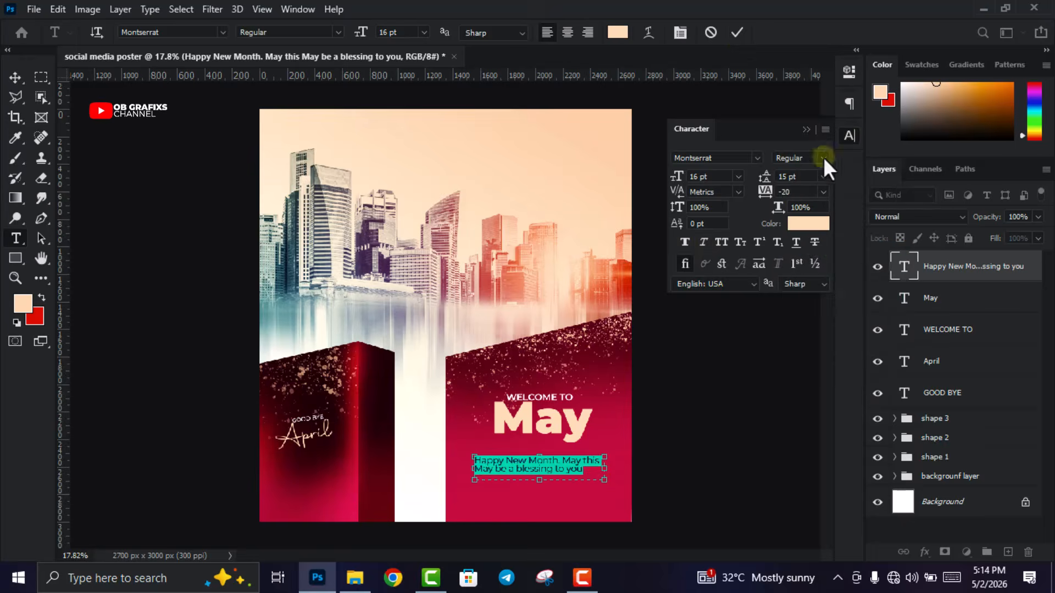
click(737, 33)
key(v)
Shrink the "Happy New Month" paragraph and place it directly beneath "May", aligned with its left edge, with "WELCOME TO" centred above
scroll(549, 420, up, 2)
click(572, 391)
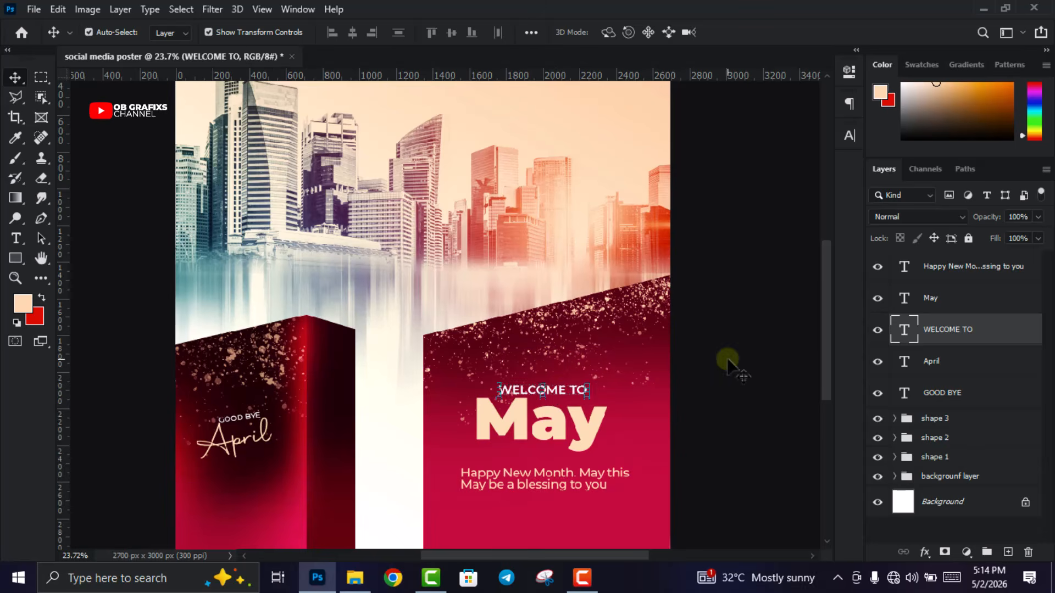
double_click(615, 474)
click(849, 136)
mouse_move(636, 476)
mouse_down()
mouse_move(649, 476)
mouse_move(629, 486)
mouse_up()
click(737, 32)
click(763, 32)
click(708, 440)
scroll(563, 451, down, 3)
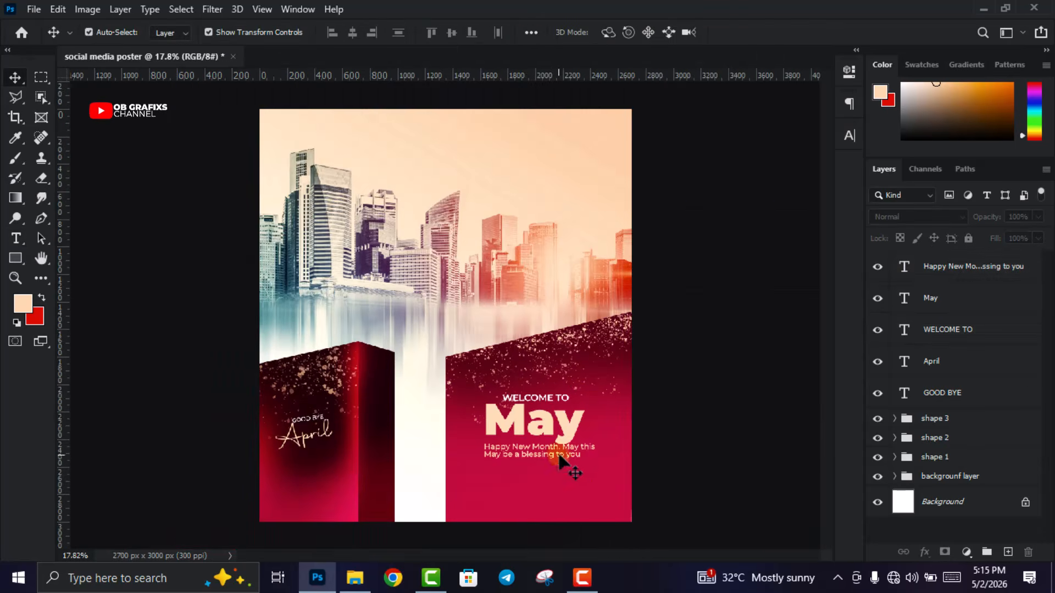
Rotate the "WELCOME TO", "May" and "Happy New Month" texts together by -6.76° and reposition them on the large block
click(957, 332)
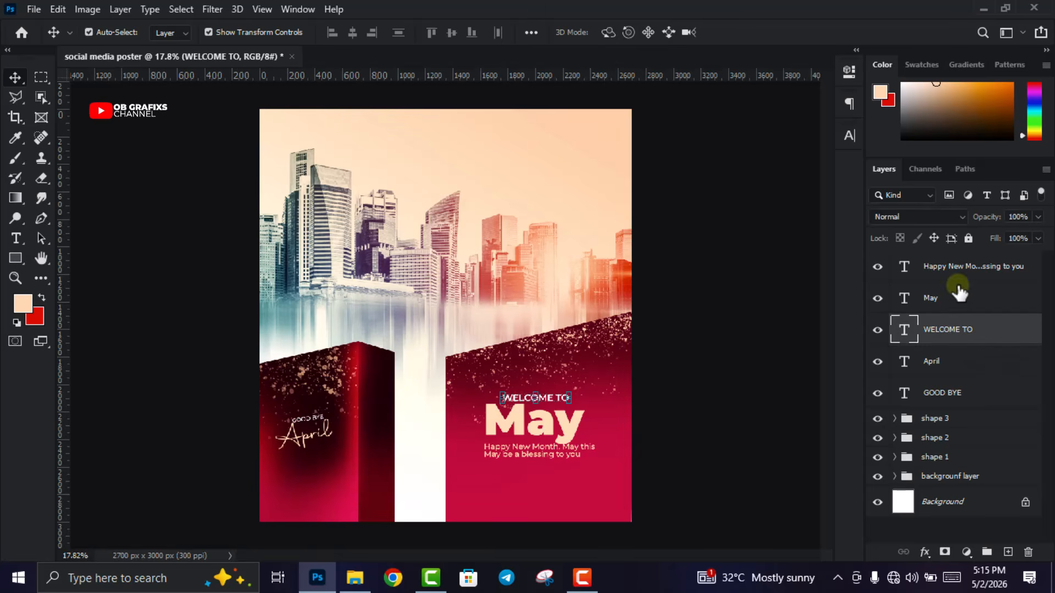
shift+click(962, 267)
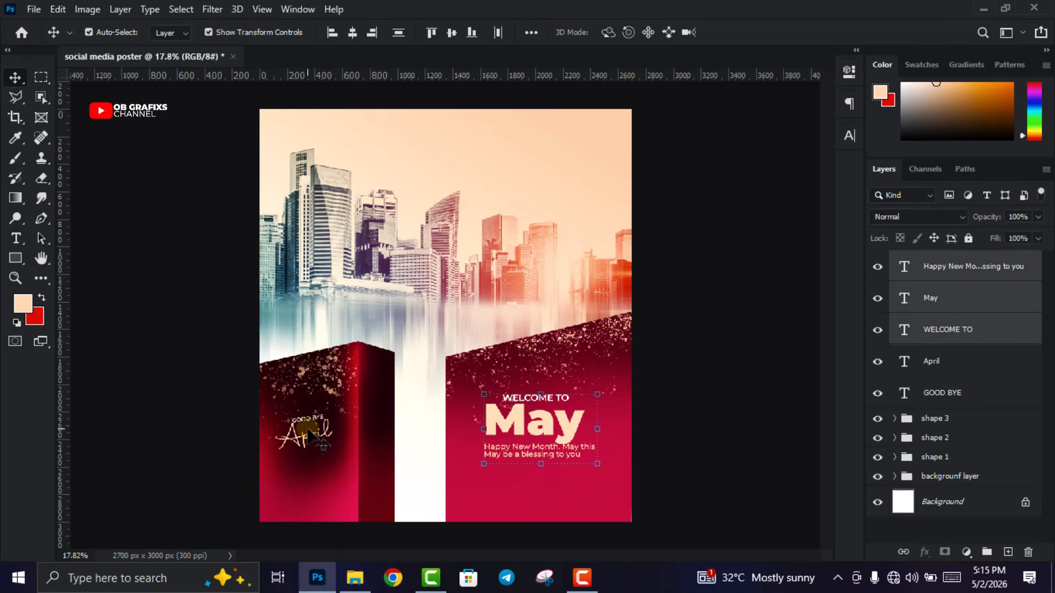
click(601, 473)
drag(611, 479, 612, 467)
drag(543, 439, 546, 437)
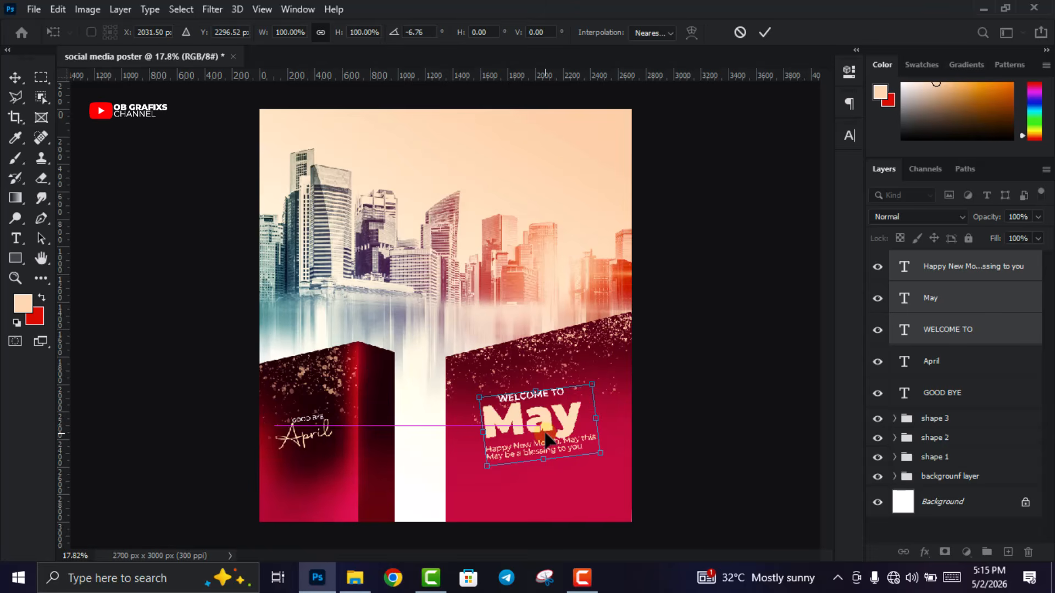
click(764, 29)
Add another white 16 pt Montserrat Medium placeholder line and move it over the dark side face of the left block
key(t)
click(443, 187)
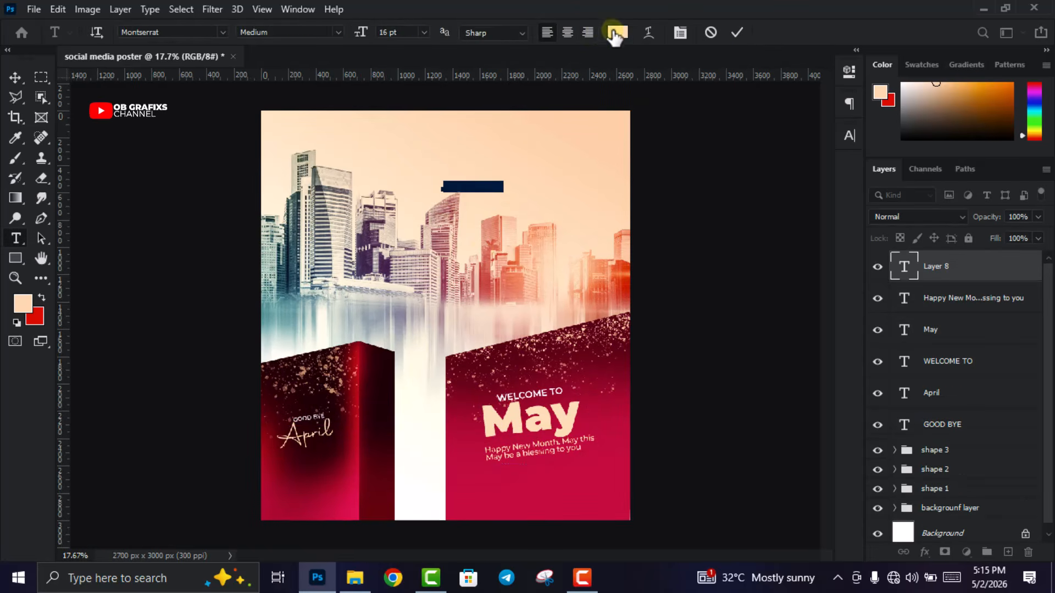
click(616, 33)
drag(724, 187, 646, 165)
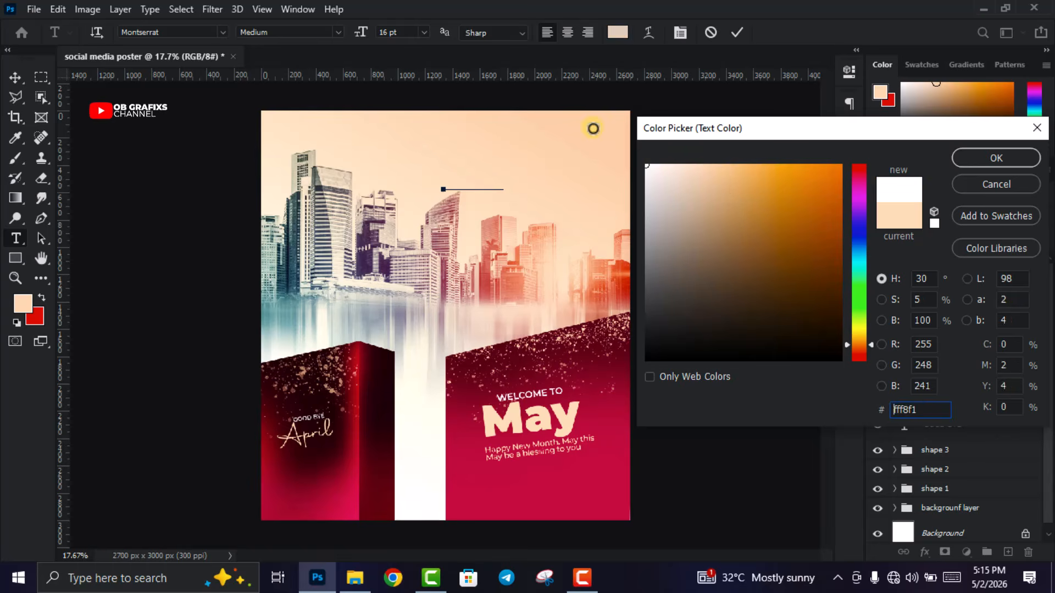
click(995, 158)
click(737, 32)
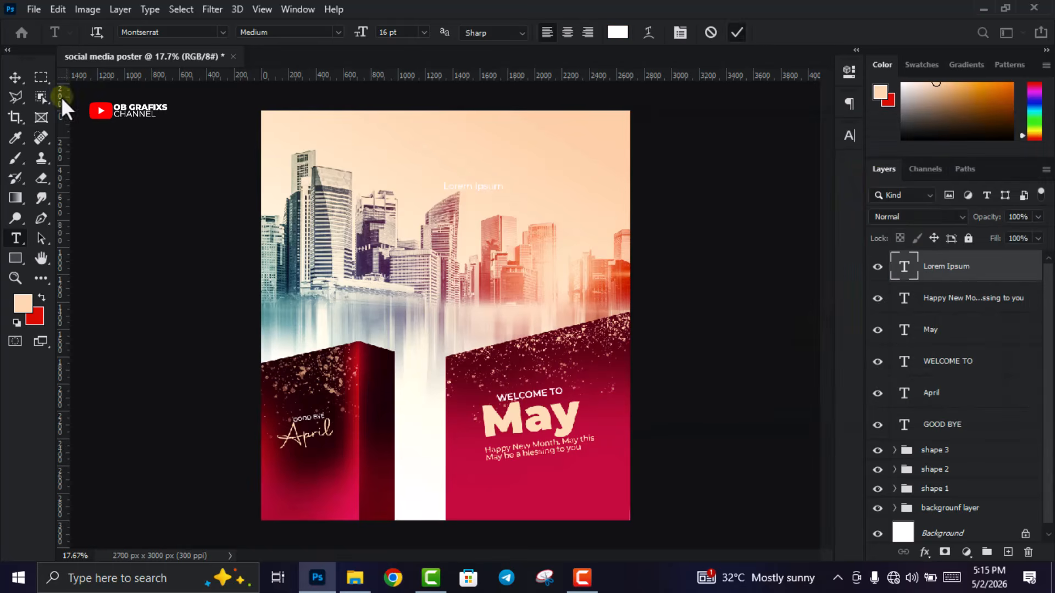
click(15, 77)
key(ctrl+0)
drag(496, 182, 399, 407)
Replace the placeholder on the side face with "LET GET THIS MAY", one word per line
double_click(905, 269)
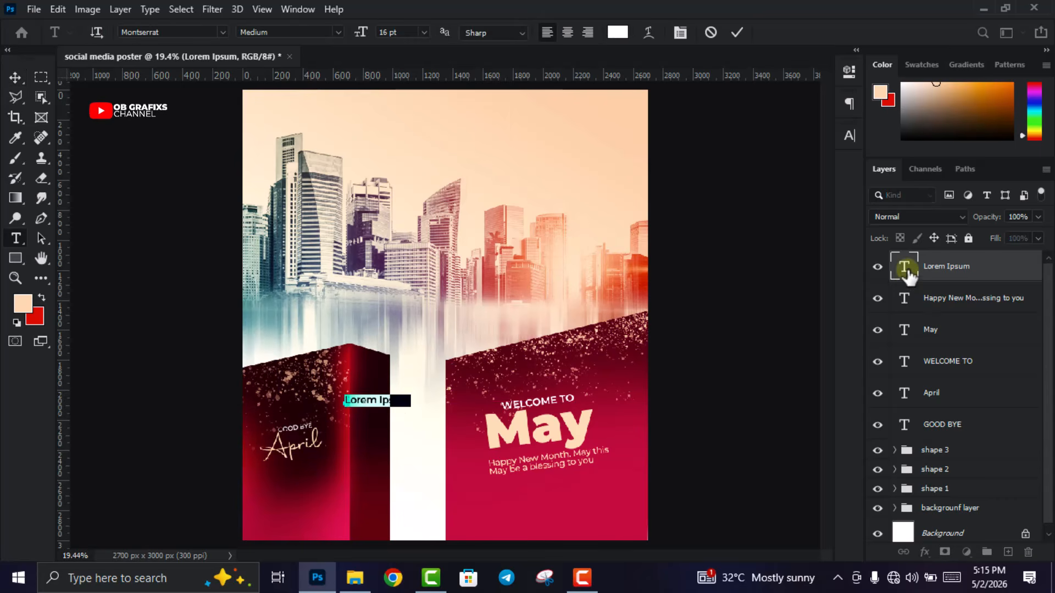
key(BackSpace)
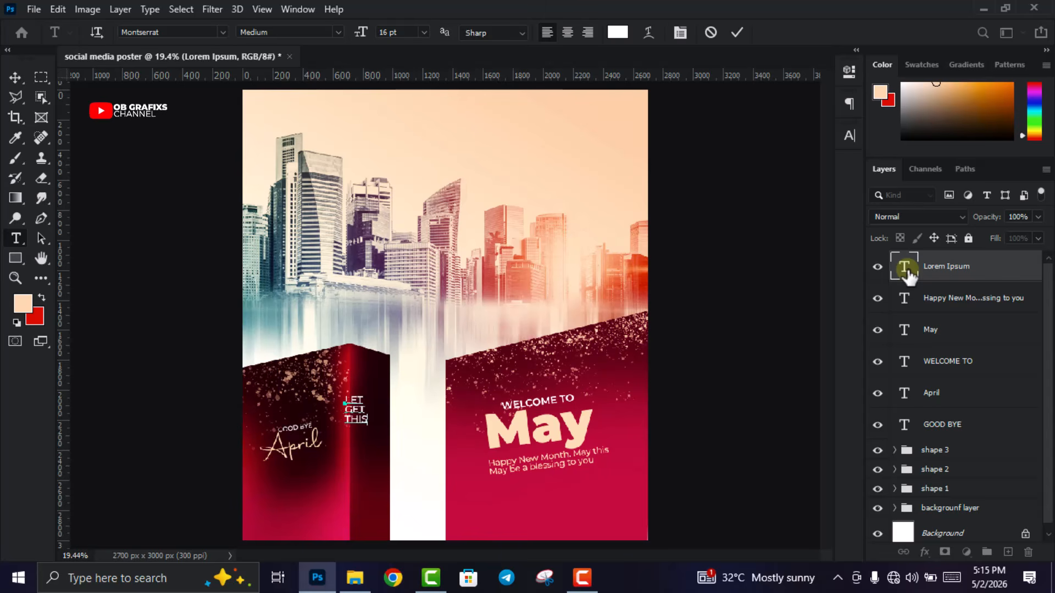
click(736, 32)
click(15, 78)
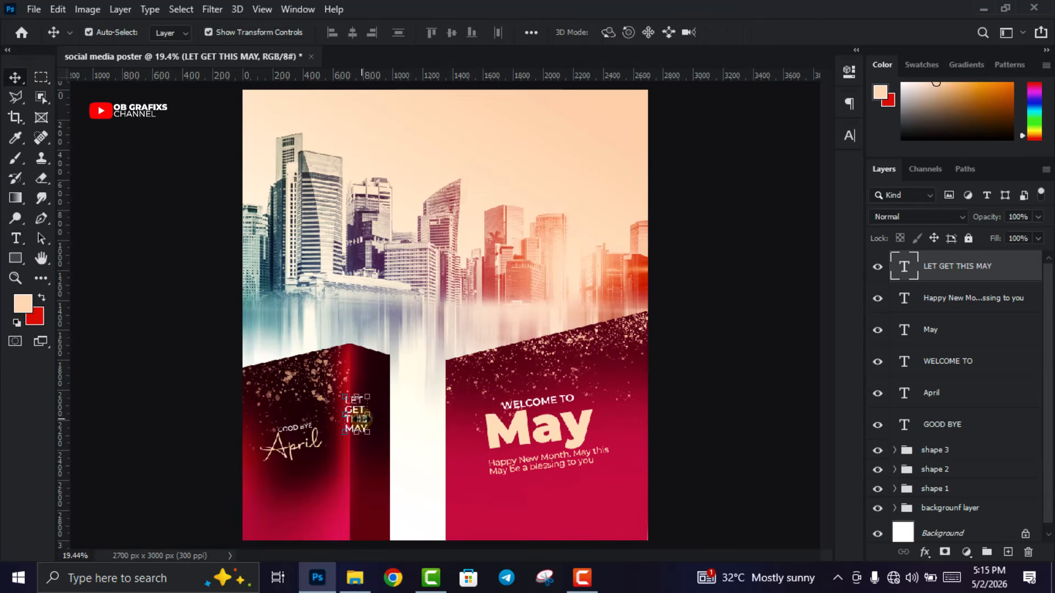
Centre "LET GET THIS MAY" on the left block's side face and format it in Agency FB Bold with tracking 60
key(ctrl+t)
drag(368, 425, 379, 430)
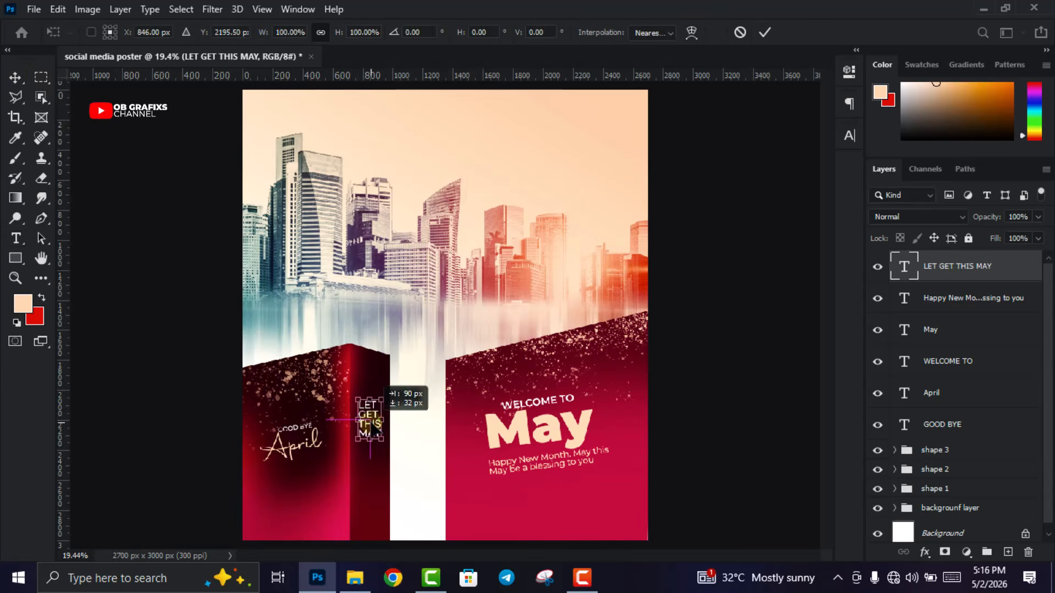
double_click(904, 268)
click(849, 135)
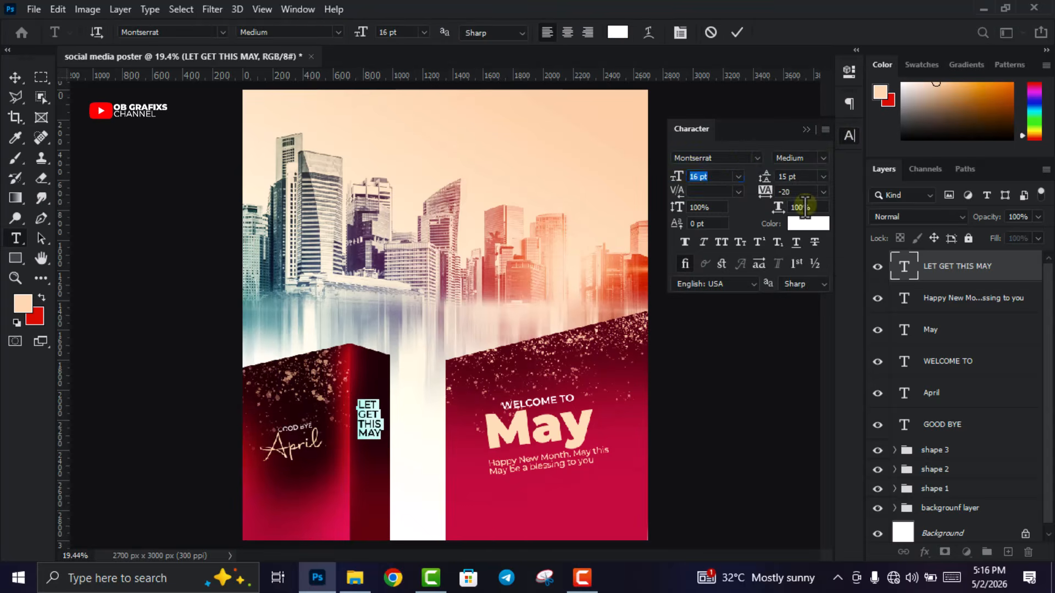
click(758, 158)
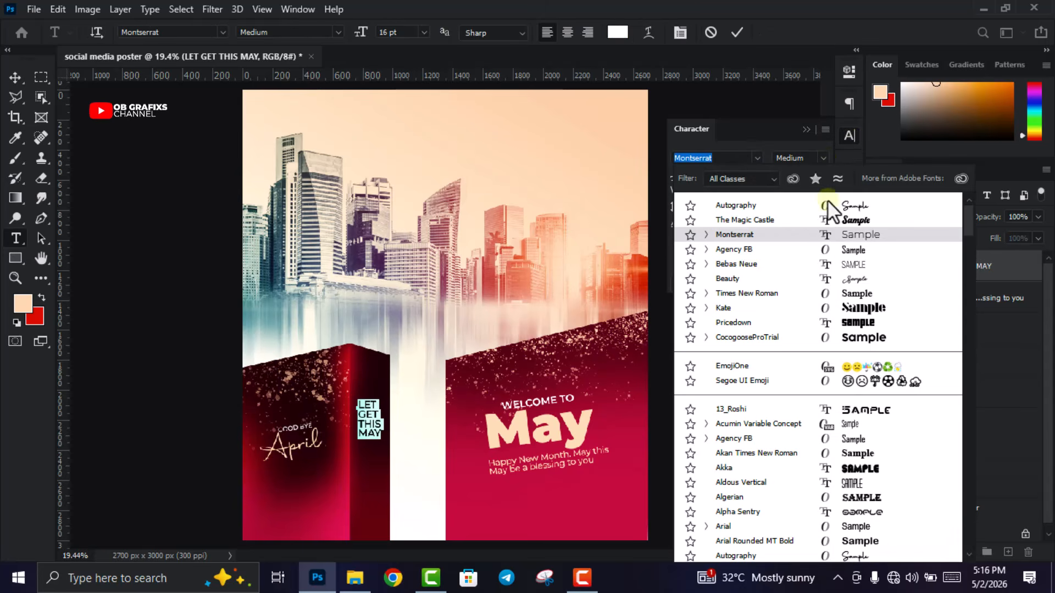
click(846, 248)
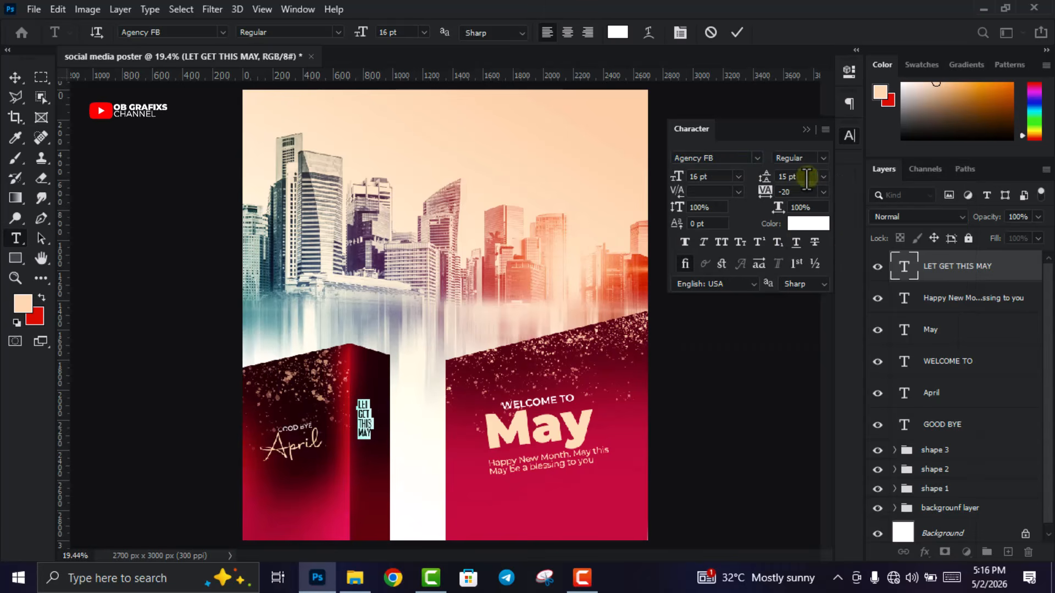
click(799, 191)
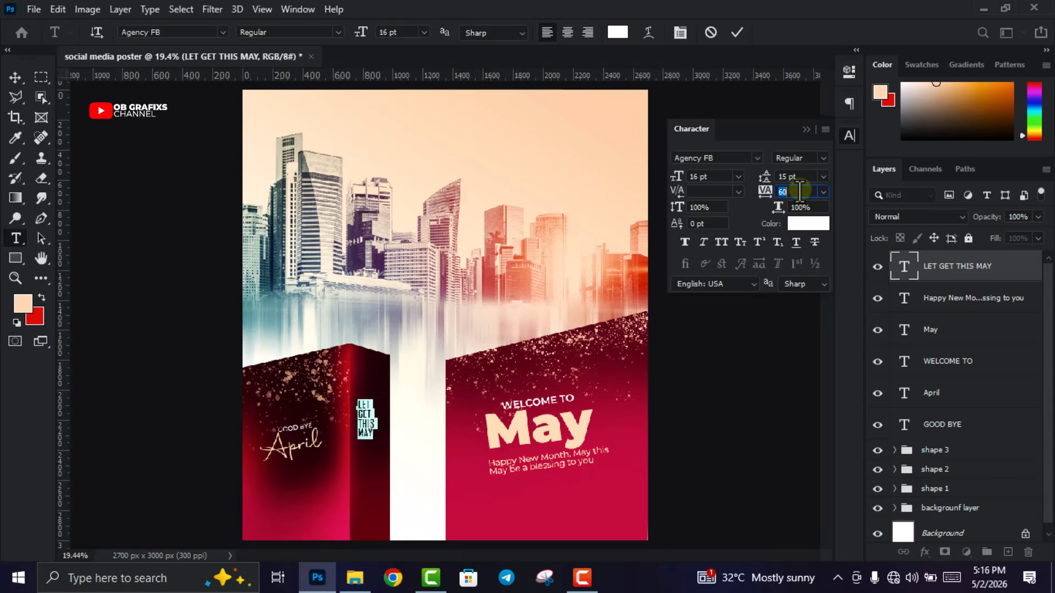
click(823, 158)
click(791, 186)
Set the "LET GET THIS MAY" text to 27 pt with 30 pt leading
click(688, 177)
scroll(702, 177, up, 3)
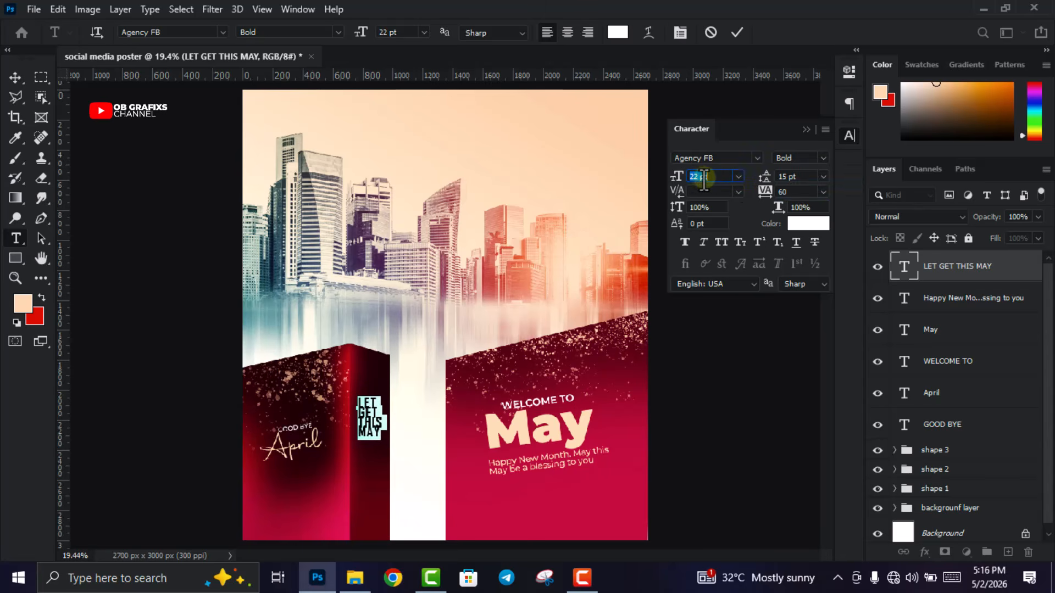
scroll(710, 177, up, 4)
click(786, 176)
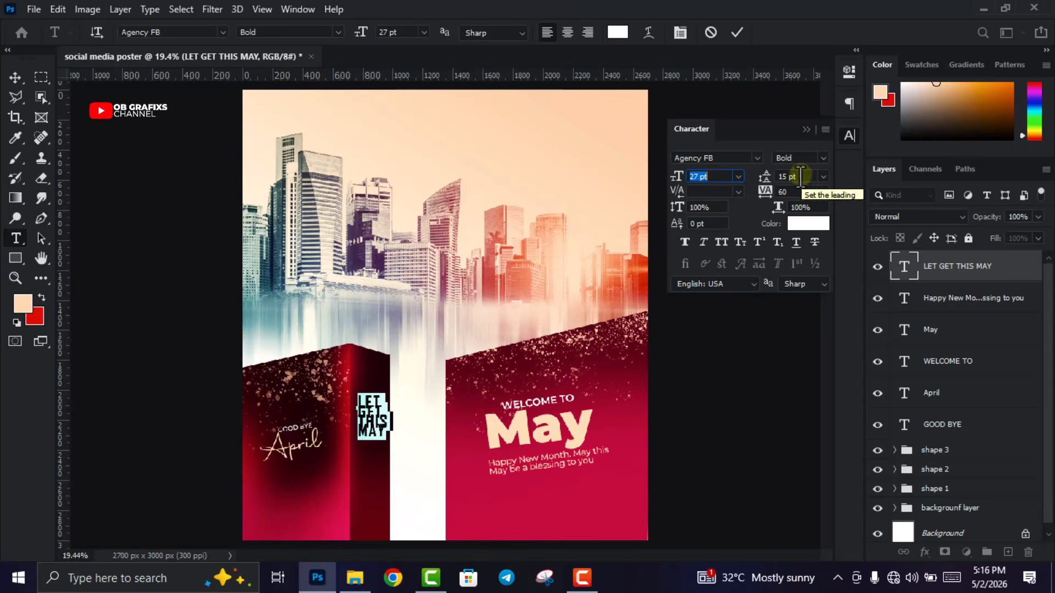
scroll(787, 177, up, 15)
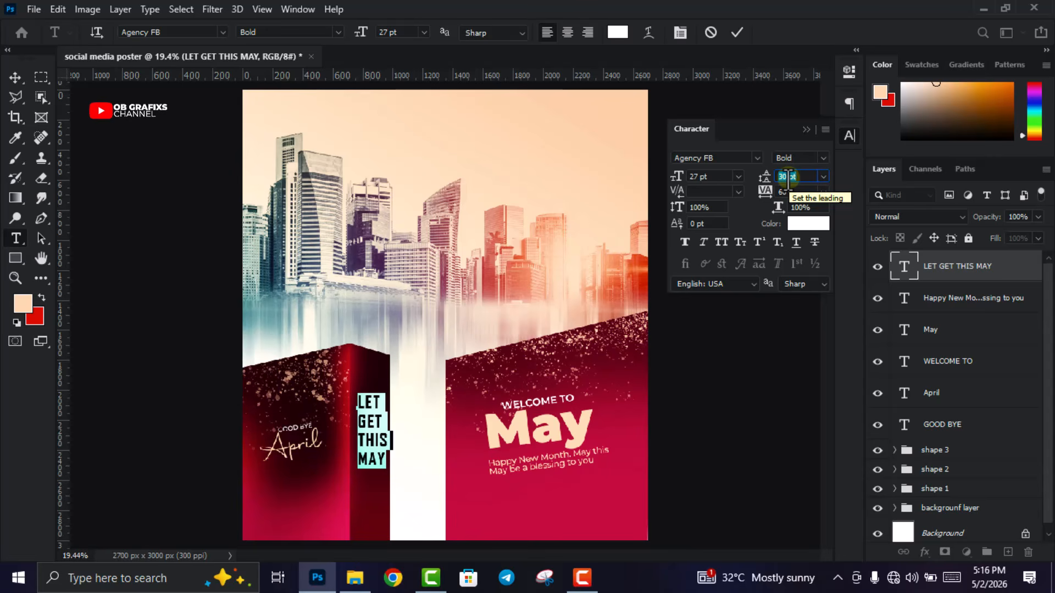
Enlarge "LET GET THIS MAY" to 33 pt Faux Bold with tracking 0, loosen its leading slightly, and place it higher on the side face
click(713, 177)
scroll(713, 177, up, 8)
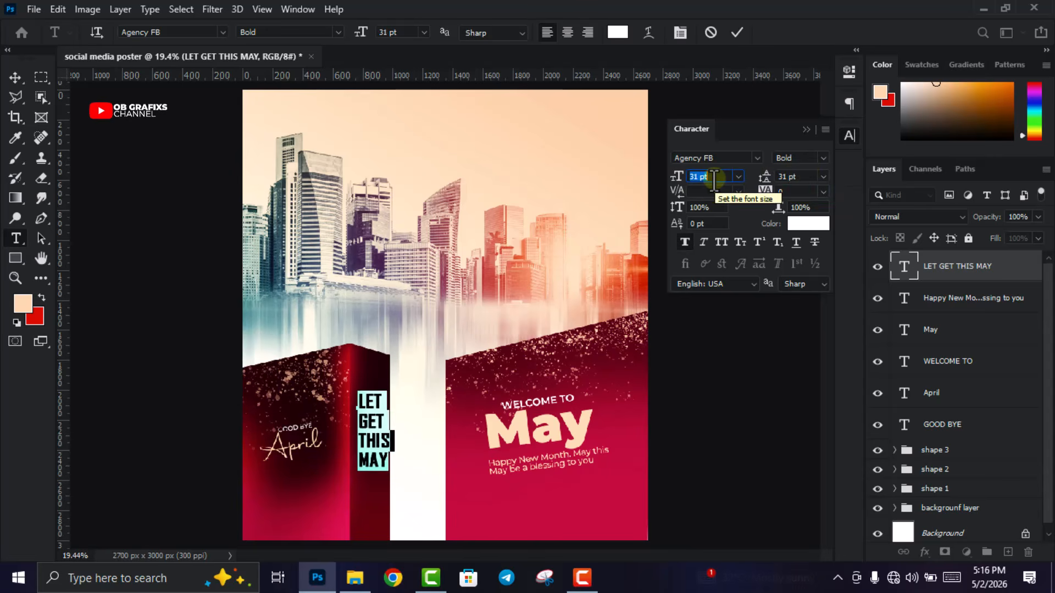
click(736, 33)
key(v)
click(848, 137)
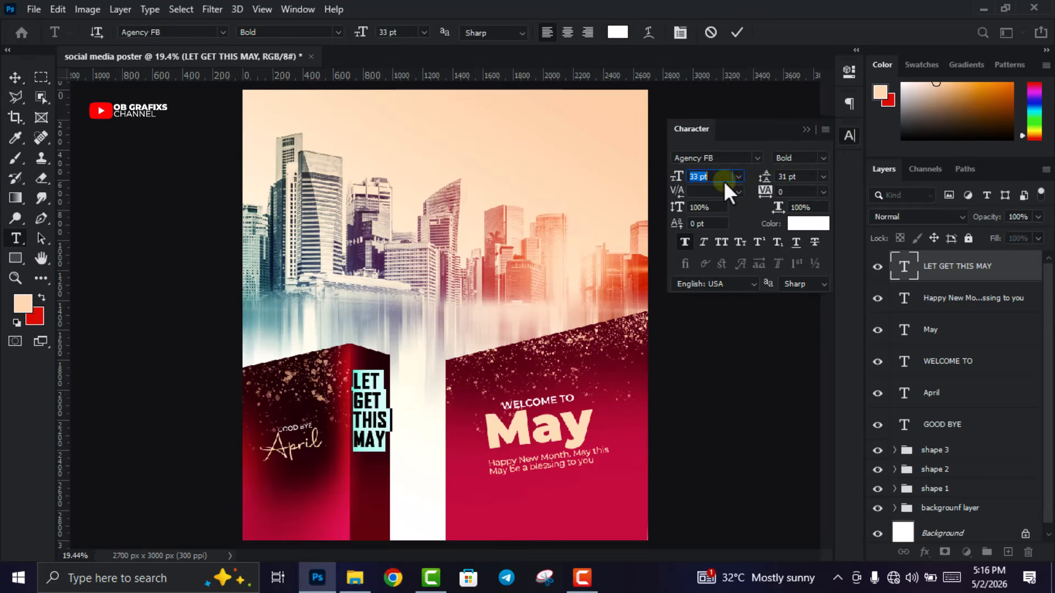
drag(803, 177, 759, 178)
key(Up)
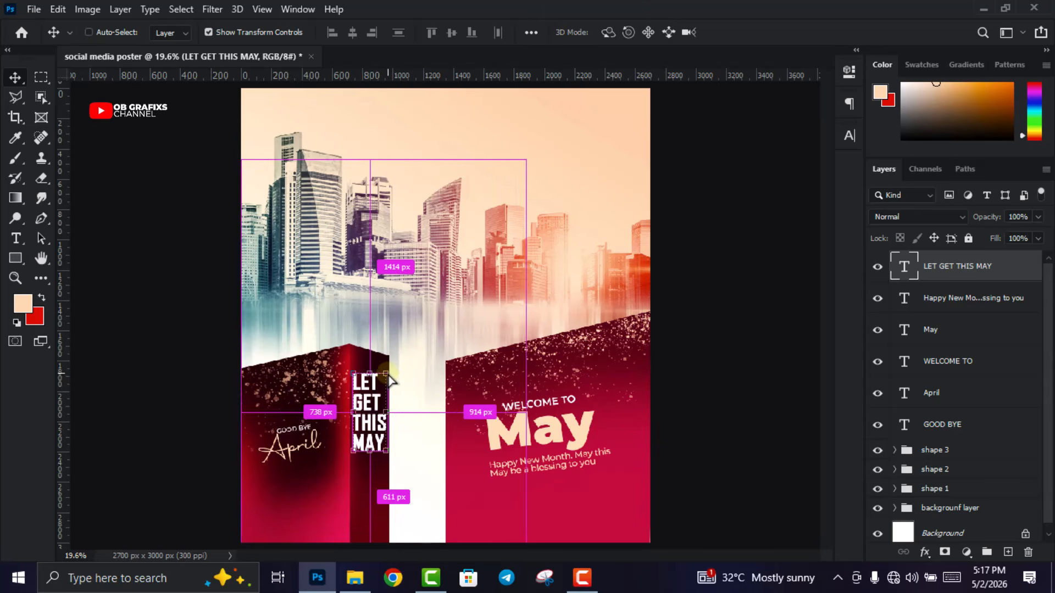
Skew "LET GET THIS MAY" vertically by -15.33° and scale its width to 97.20% to fit the side face
scroll(378, 438, up, 3)
scroll(379, 443, up, 3)
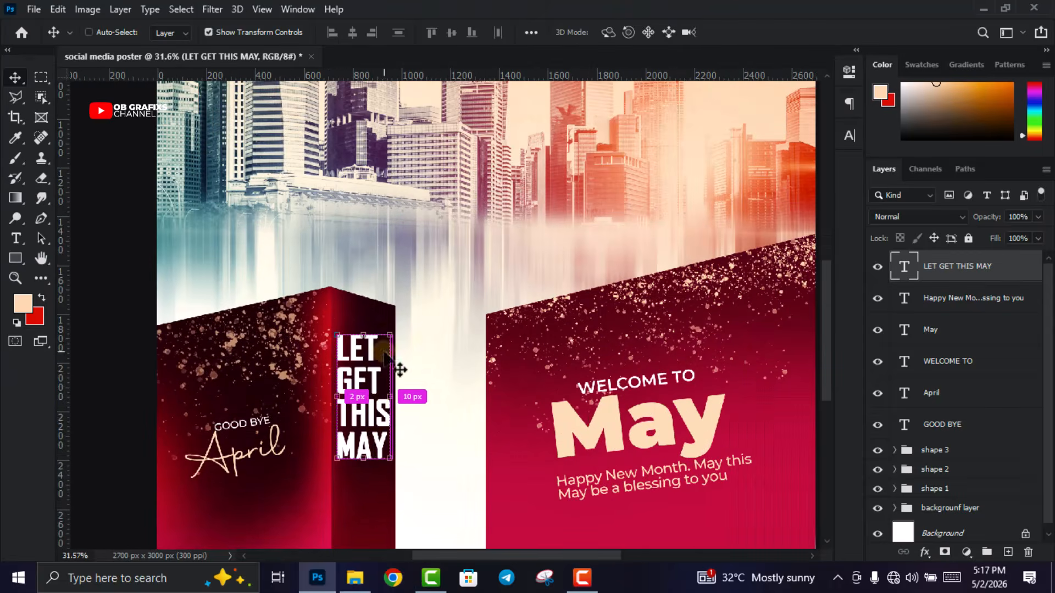
drag(392, 341, 393, 322)
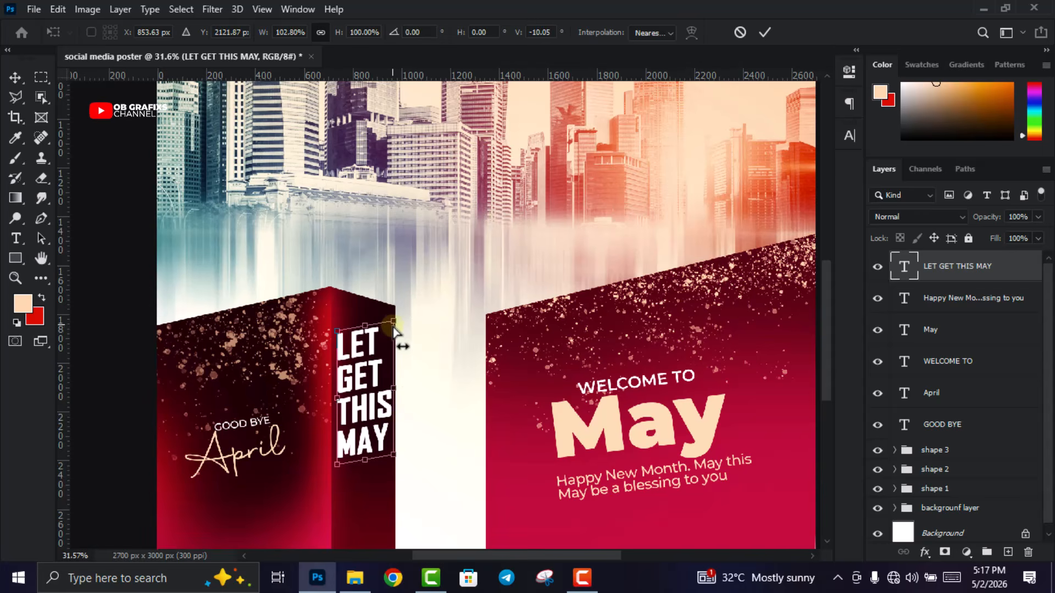
drag(393, 390, 383, 409)
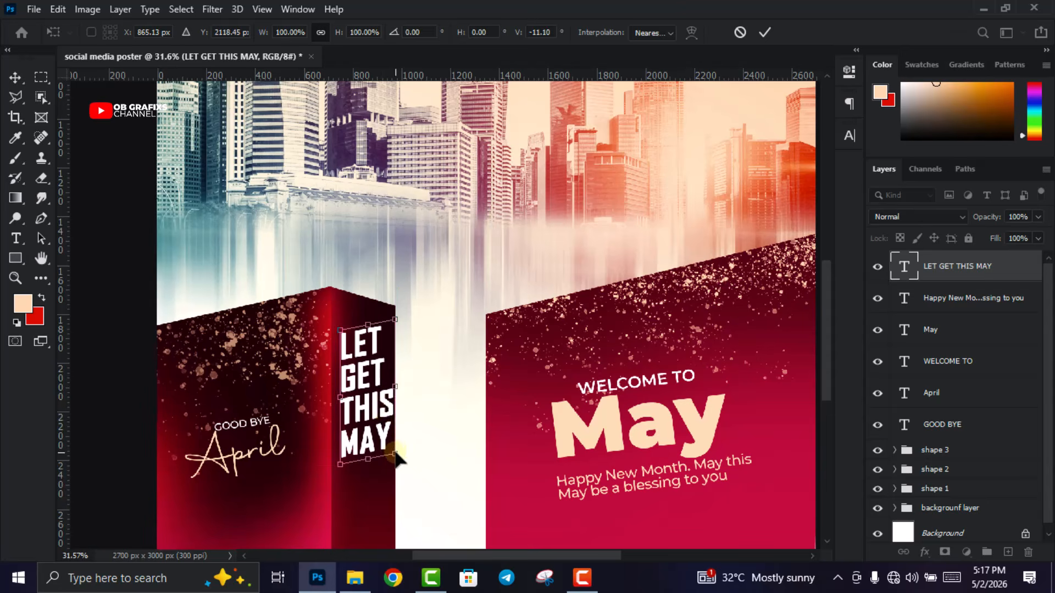
drag(395, 455, 396, 455)
click(764, 31)
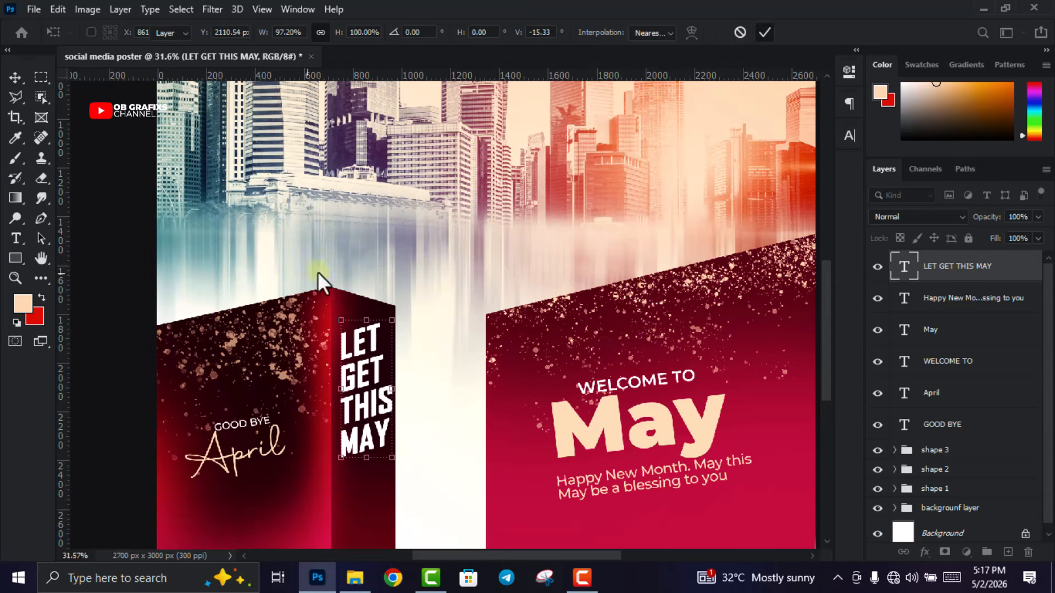
click(110, 277)
Set the leading of "LET GET THIS MAY" to 36 pt and its tracking to -20
scroll(478, 448, down, 4)
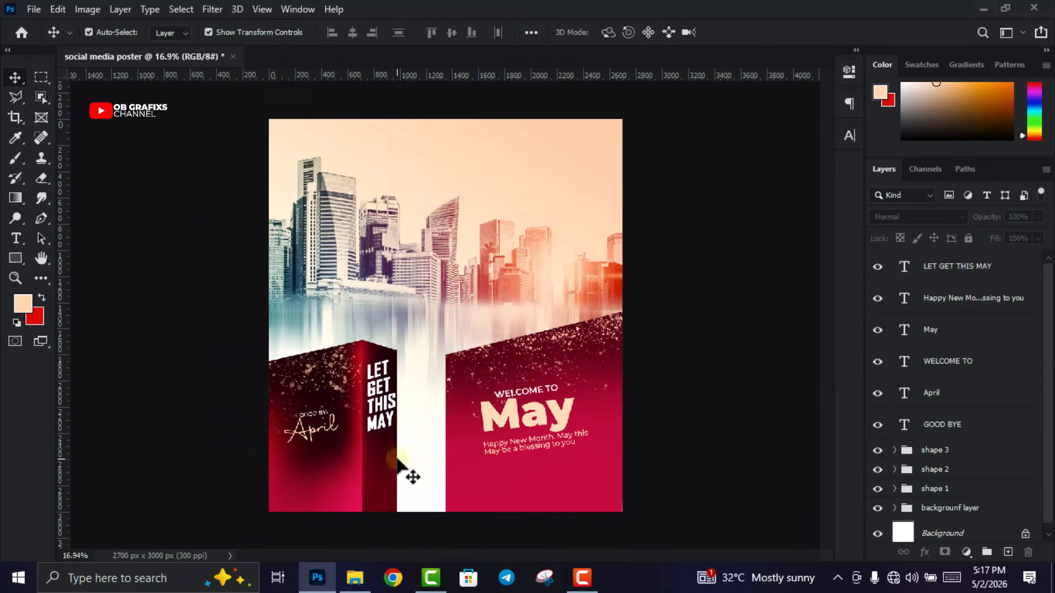
scroll(401, 467, up, 1)
click(388, 431)
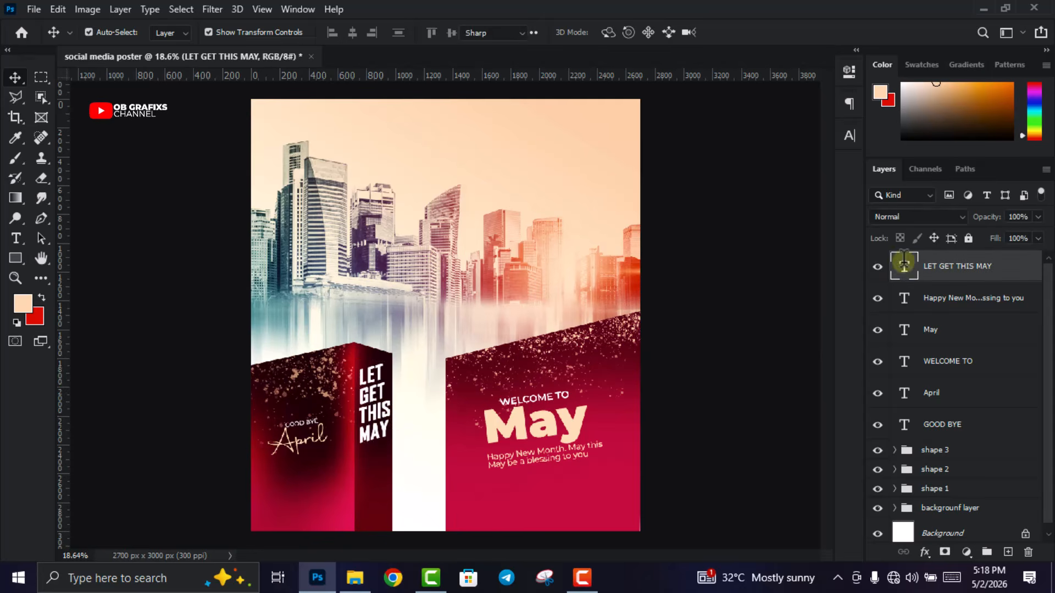
double_click(906, 268)
click(849, 135)
click(791, 176)
key(Up)
key(Up)
key(Up)
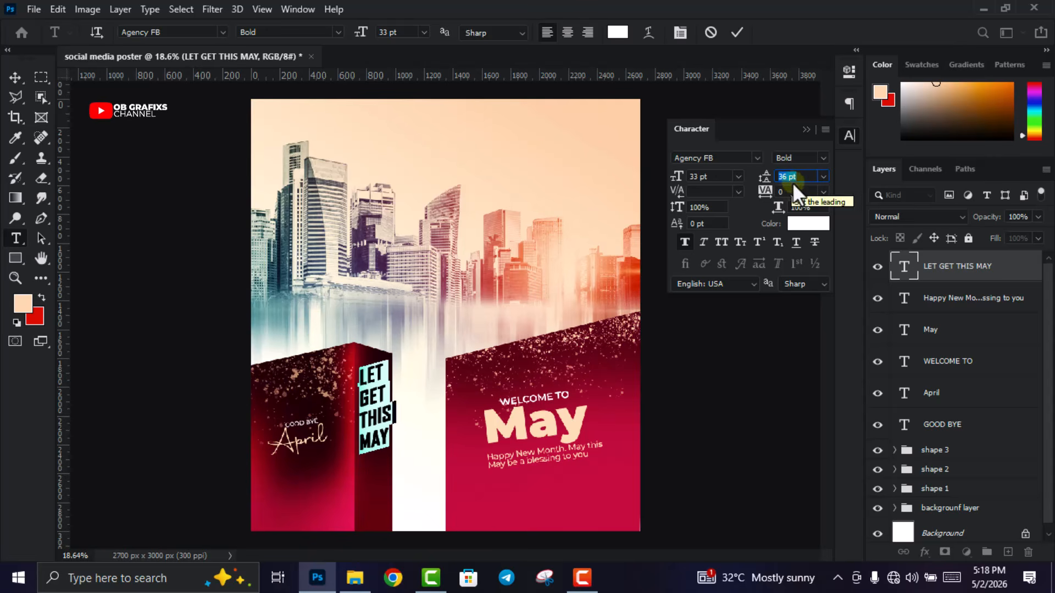
click(789, 192)
text(-20)
key(Return)
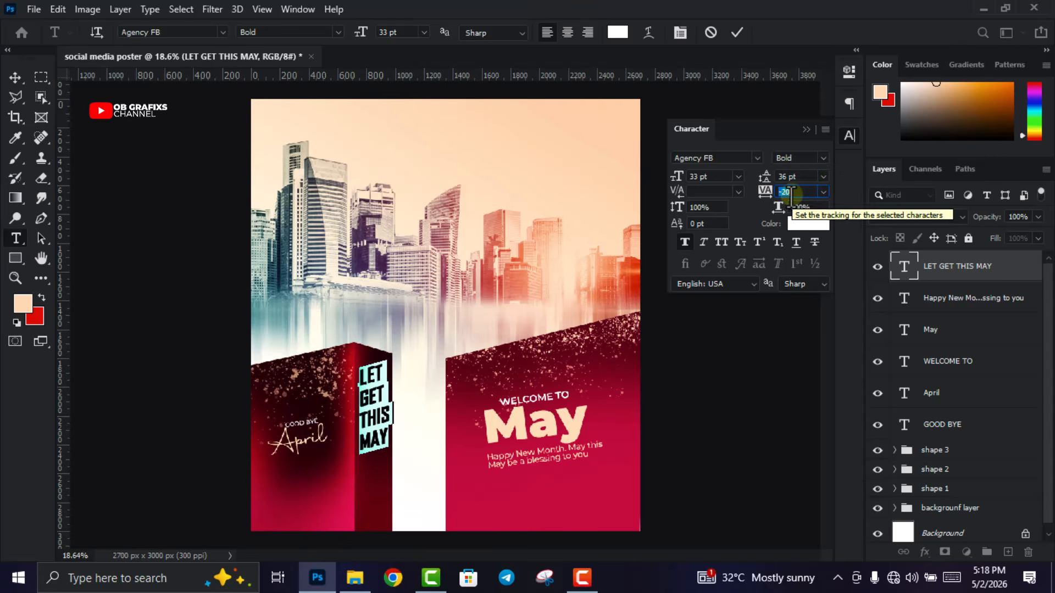
click(736, 32)
key(v)
click(852, 137)
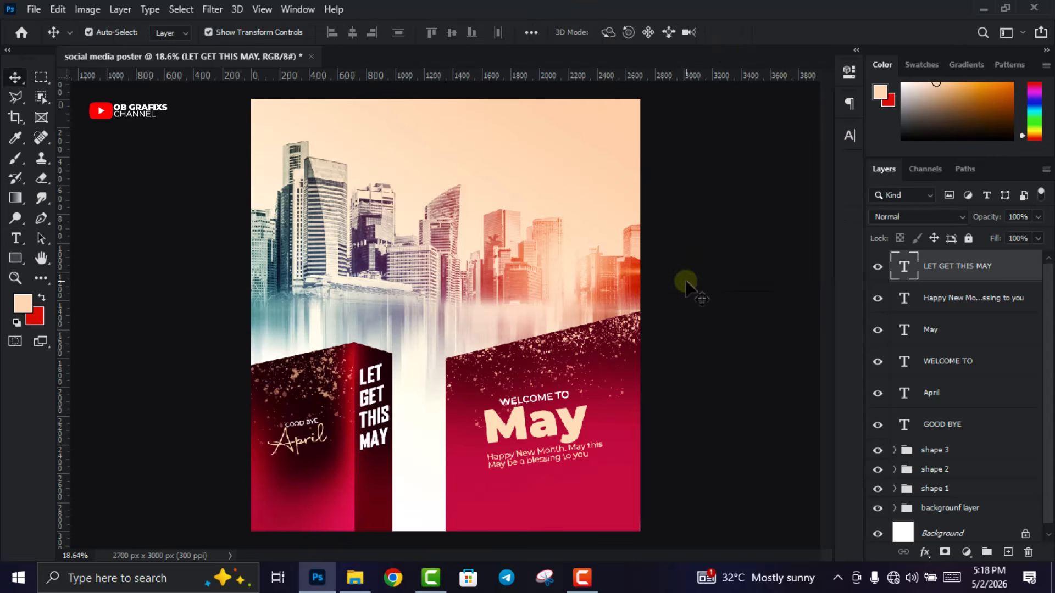
click(679, 299)
Group all the text layers from "GOOD BYE" up to "LET GET THIS MAY" above the shape groups
scroll(676, 305, down, 3)
scroll(420, 450, up, 2)
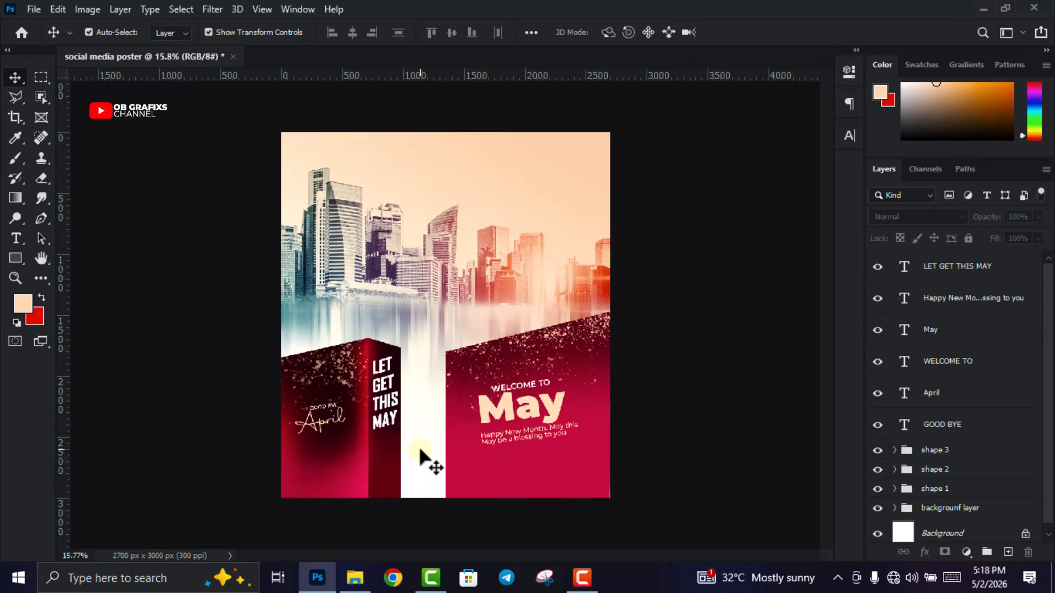
click(998, 418)
shift+click(986, 267)
drag(1001, 416, 986, 551)
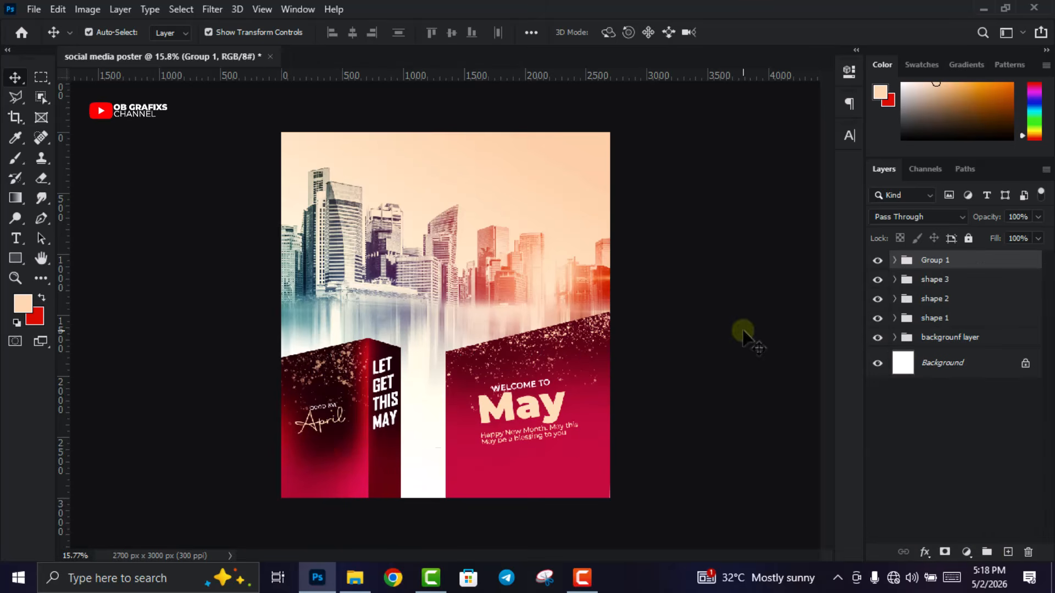
click(630, 380)
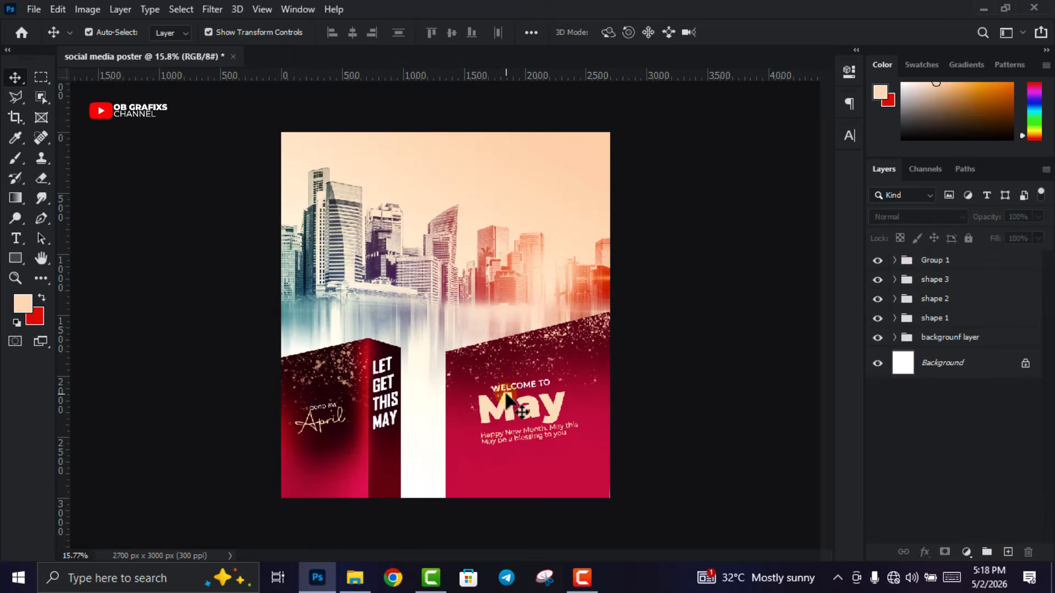
Place the stopwatch image from New folder into the poster, shrink it slightly, and move it up over the skyline
click(355, 578)
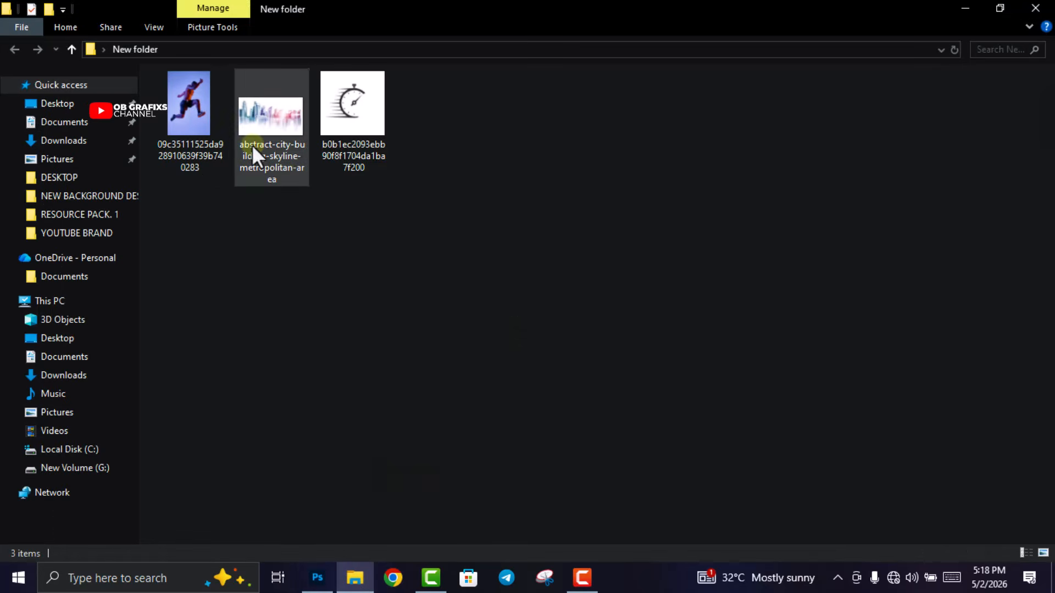
drag(357, 104, 423, 298)
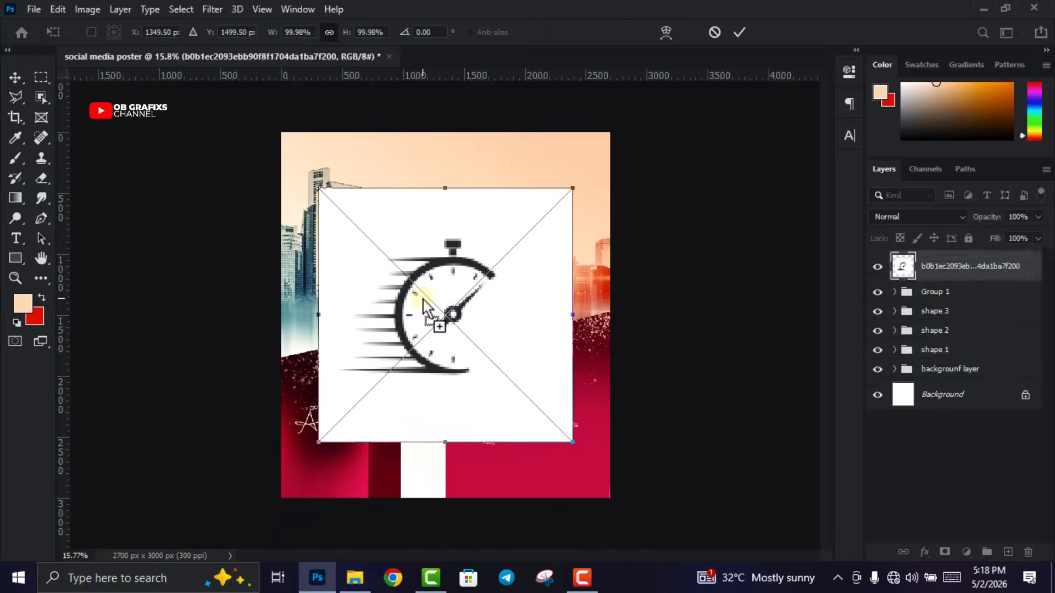
click(738, 32)
drag(573, 442, 527, 396)
drag(466, 340, 440, 274)
click(739, 32)
Rasterize the stopwatch layer and remove its white background with the Magic Eraser at tolerance 32
right_click(950, 267)
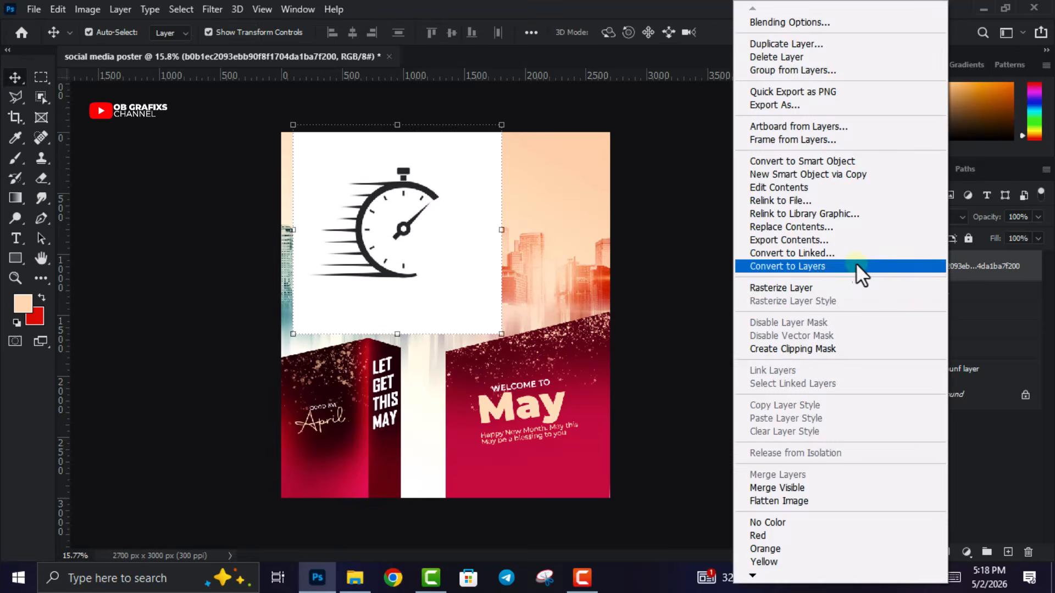
click(813, 289)
click(43, 179)
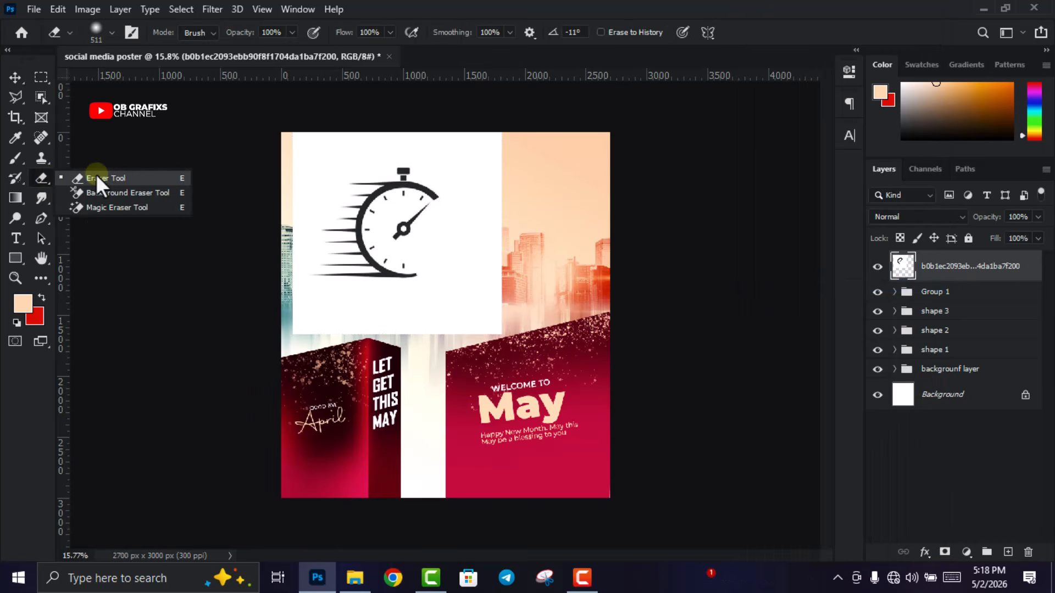
click(107, 209)
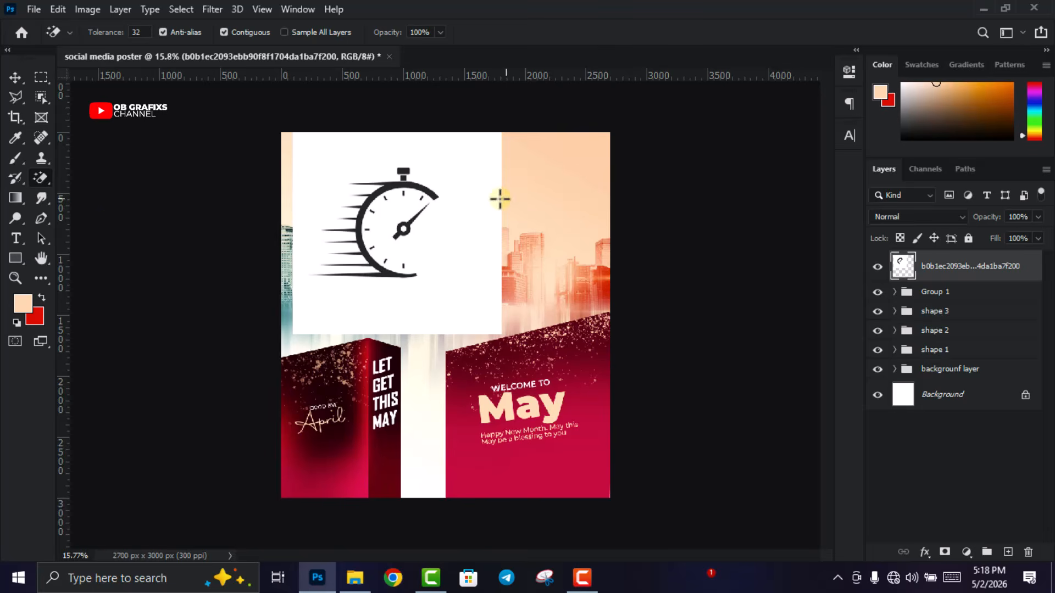
scroll(456, 248, up, 1)
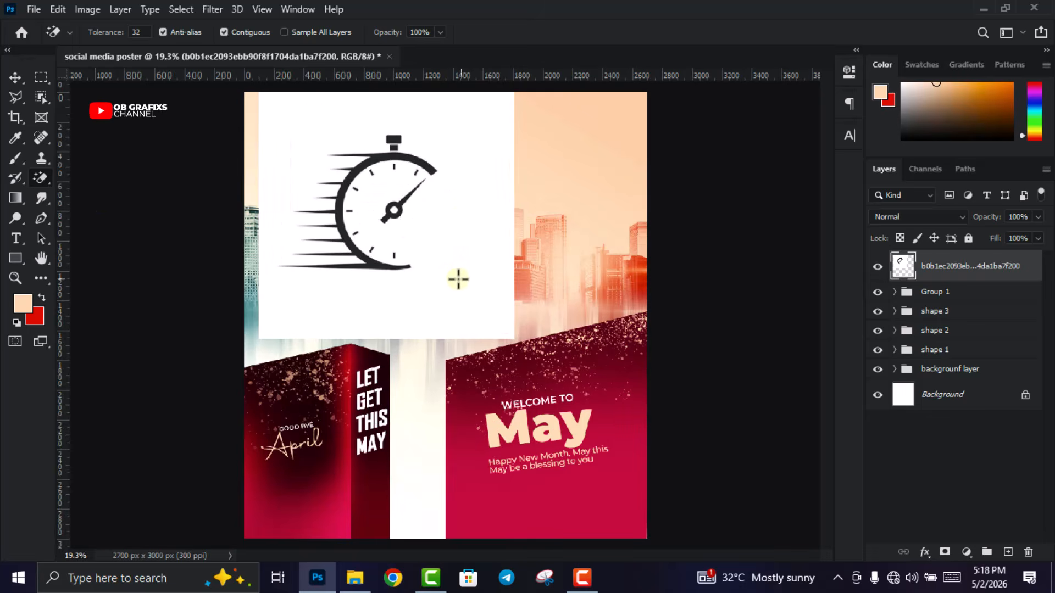
click(458, 250)
scroll(393, 211, up, 5)
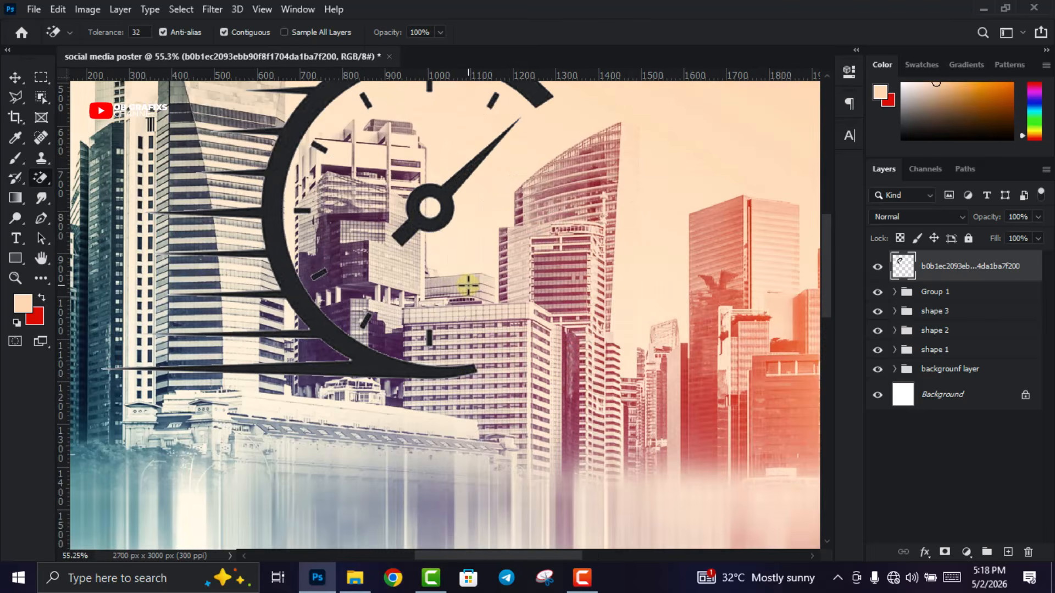
scroll(463, 279, down, 6)
Set the stopwatch layer's blend mode to Overlay, enlarge it over the skyline, and shift it up to the poster's upper edge
key(v)
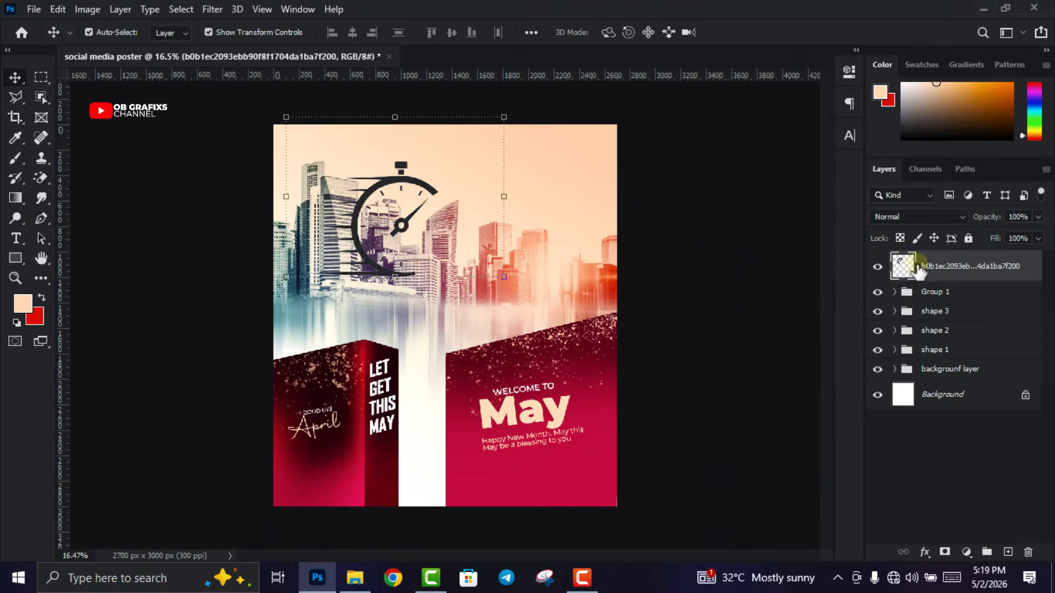
click(933, 217)
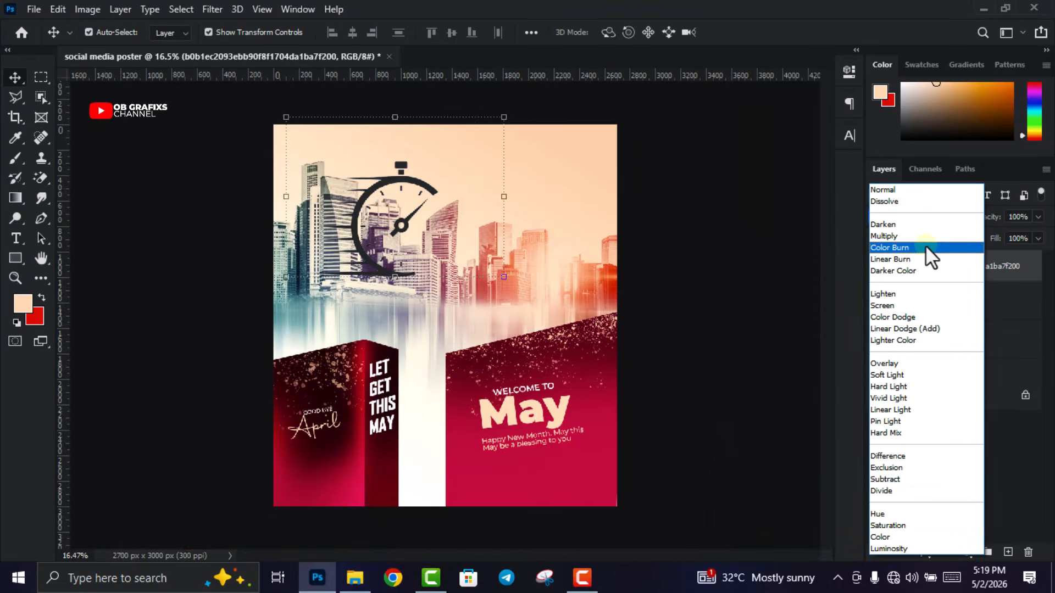
click(885, 363)
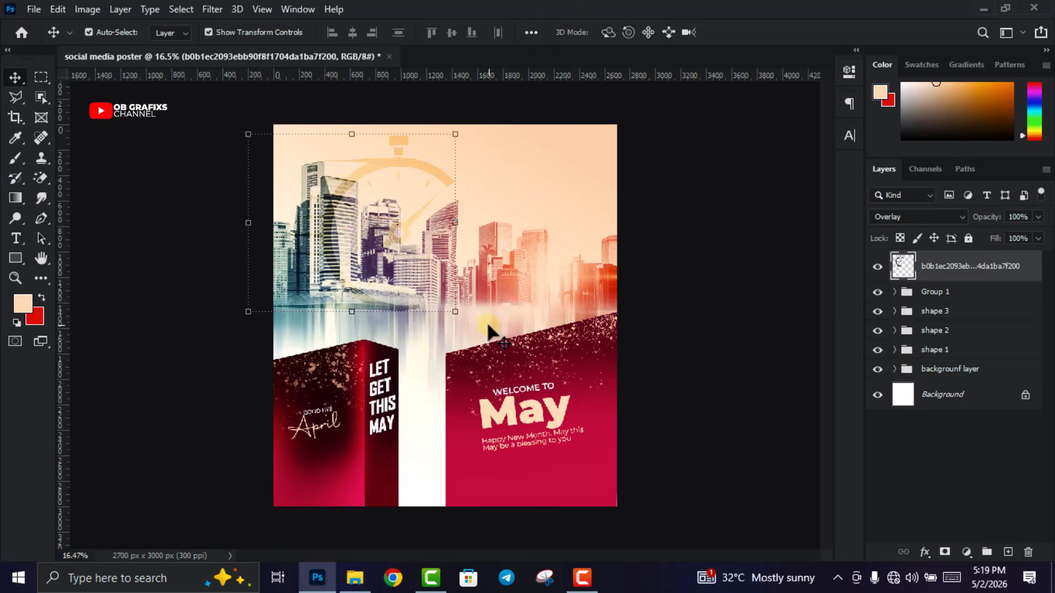
drag(455, 312, 488, 340)
click(764, 32)
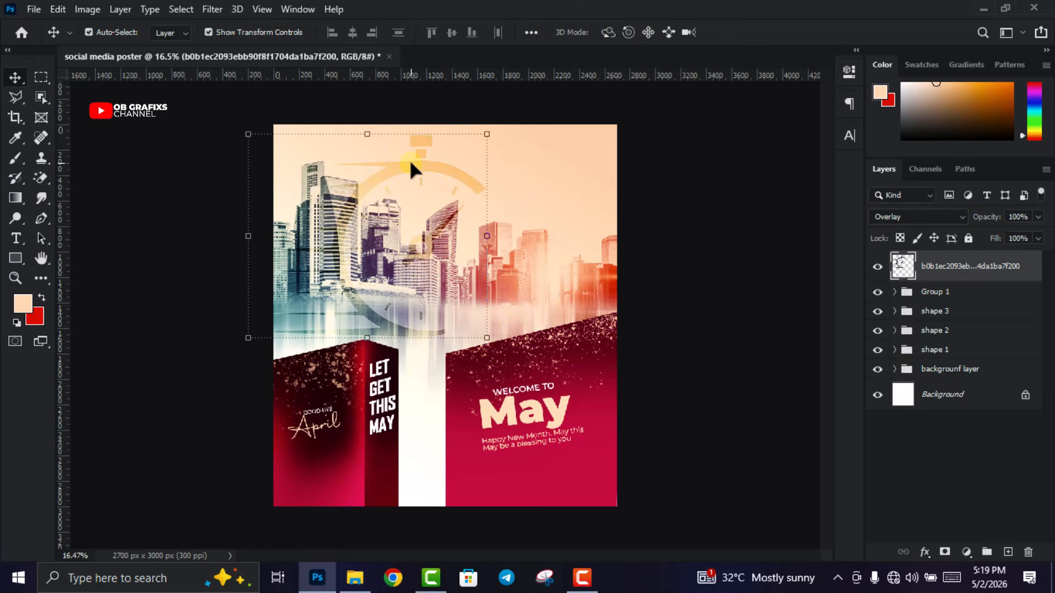
drag(412, 164, 402, 155)
drag(402, 155, 402, 154)
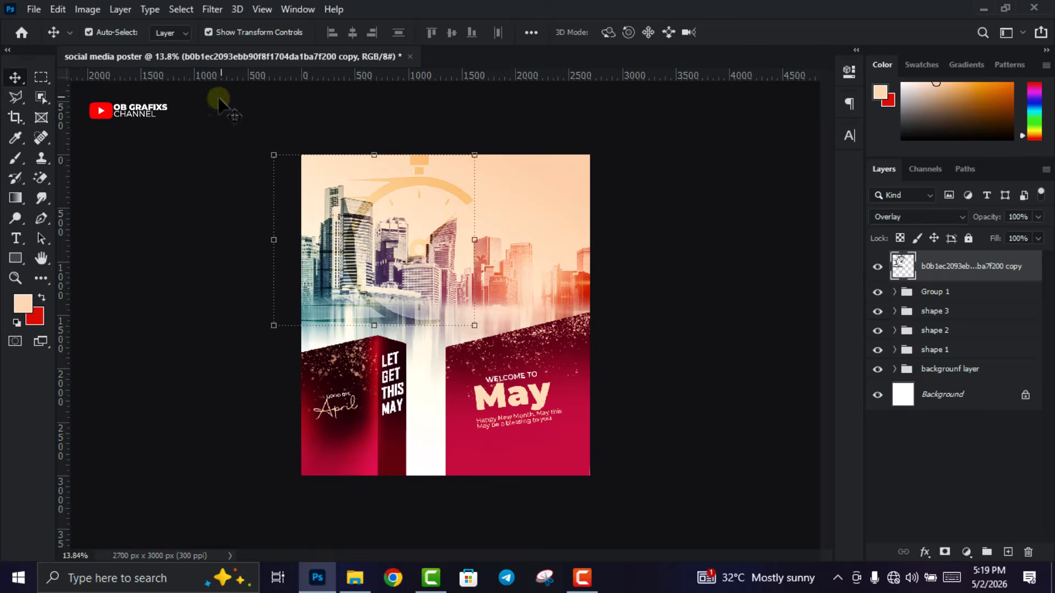
Apply a Gaussian Blur with a 10-pixel radius to the stopwatch layer
click(208, 8)
mouse_move(242, 184)
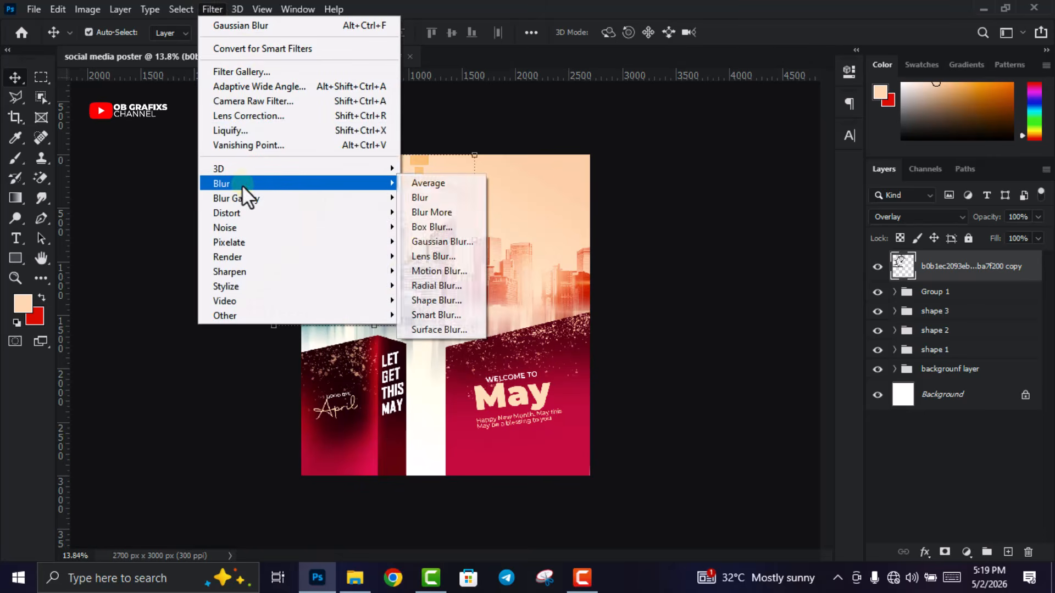
click(460, 242)
mouse_move(782, 349)
mouse_down()
mouse_move(778, 359)
mouse_move(791, 351)
mouse_up()
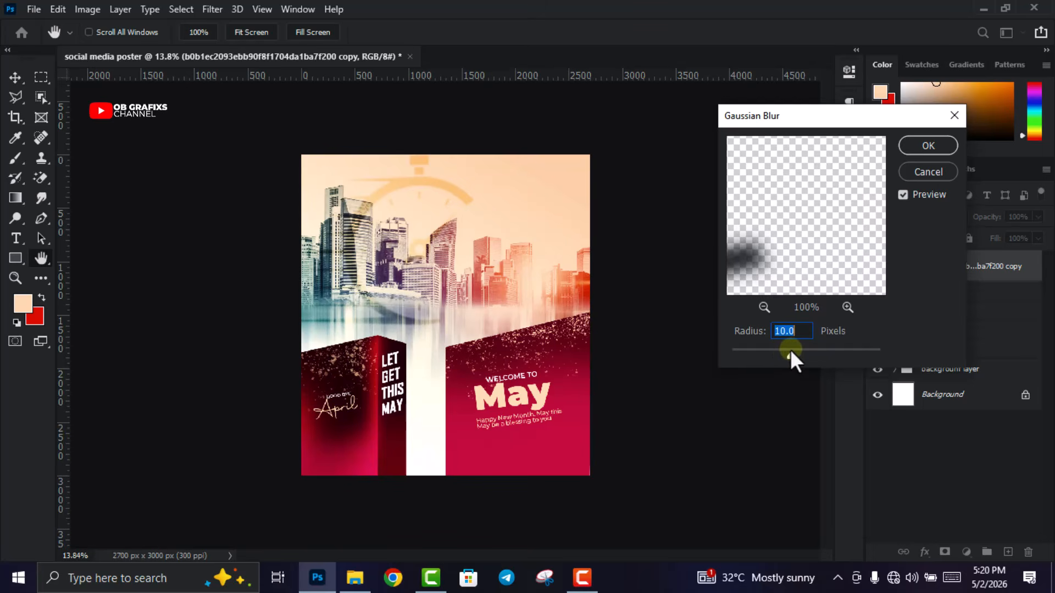
key(Return)
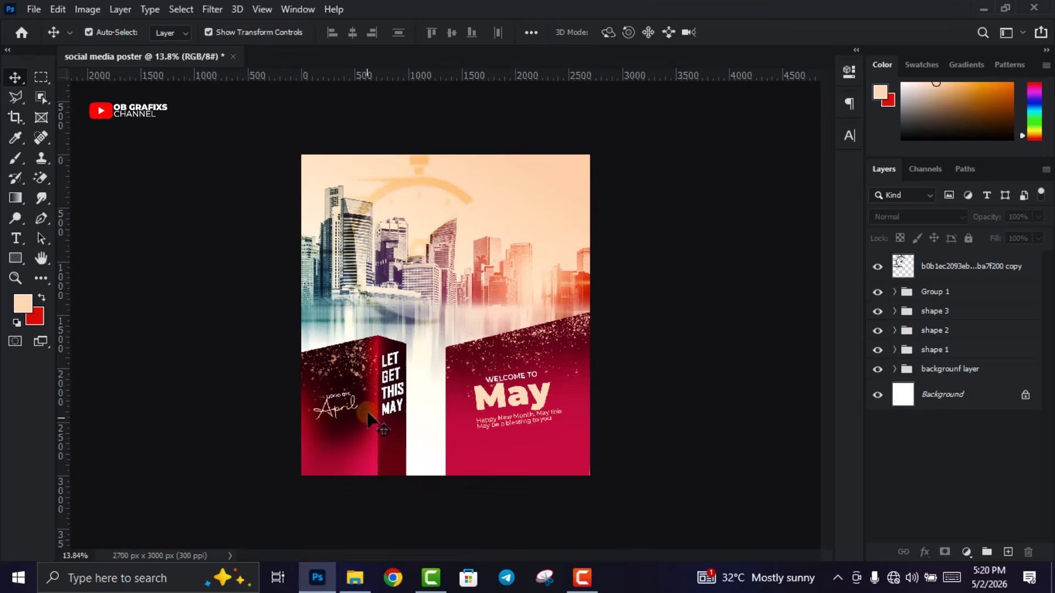
Place the image of the jumping man from the image folder into the poster and rasterize its layer
click(355, 577)
drag(187, 110, 468, 426)
click(740, 34)
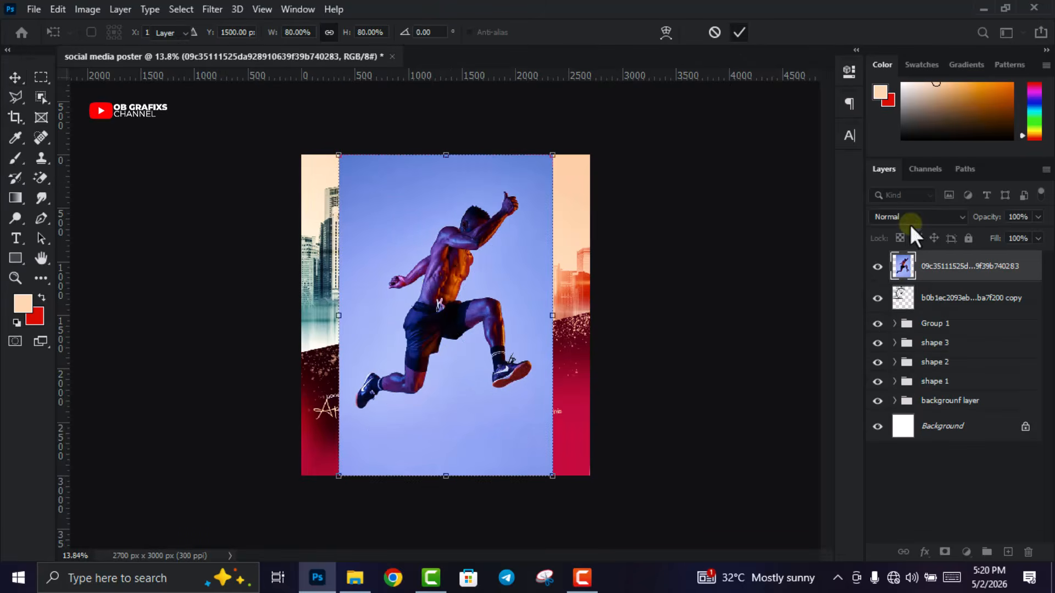
right_click(940, 269)
click(796, 287)
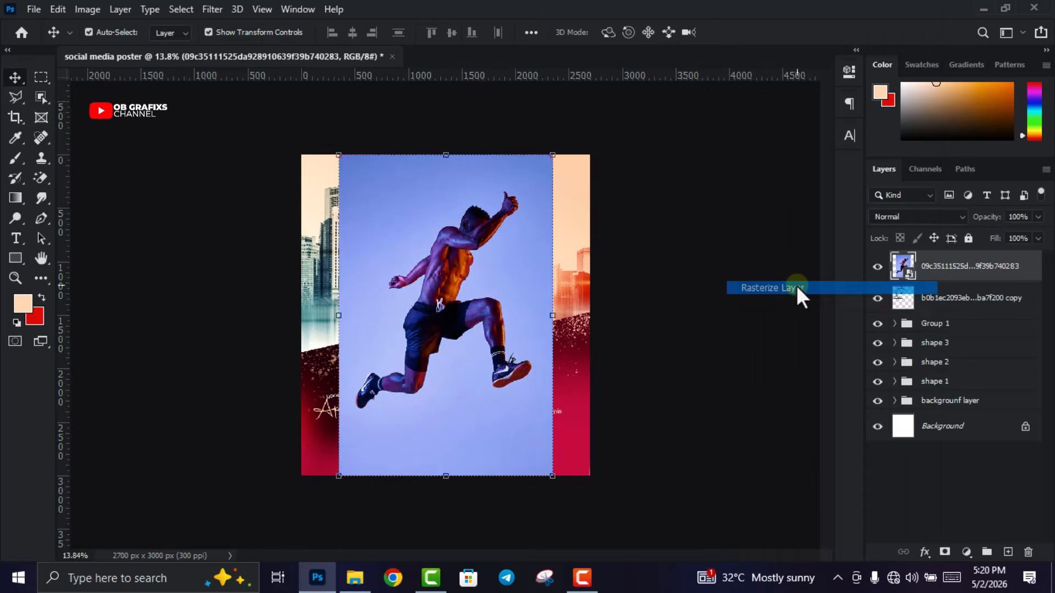
Select the jumping man as the subject and hide his blue background with a layer mask
click(180, 10)
click(219, 186)
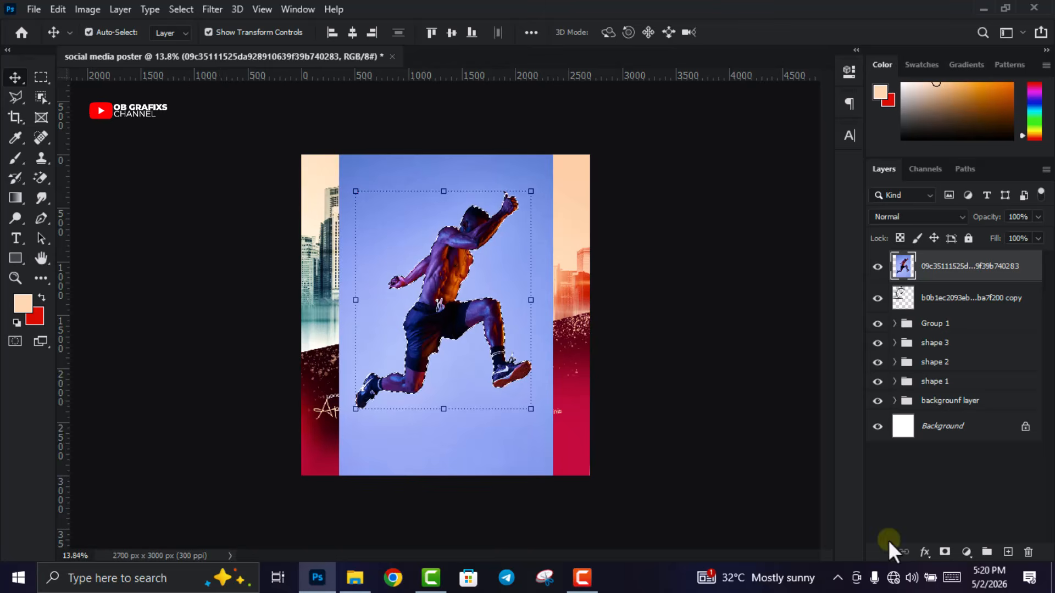
click(945, 552)
Scale down the jumping man and position him over the gap between the red blocks, with his rear foot at the April block's edge
drag(553, 475, 467, 347)
mouse_move(407, 273)
mouse_down()
mouse_move(426, 237)
mouse_move(416, 263)
mouse_up()
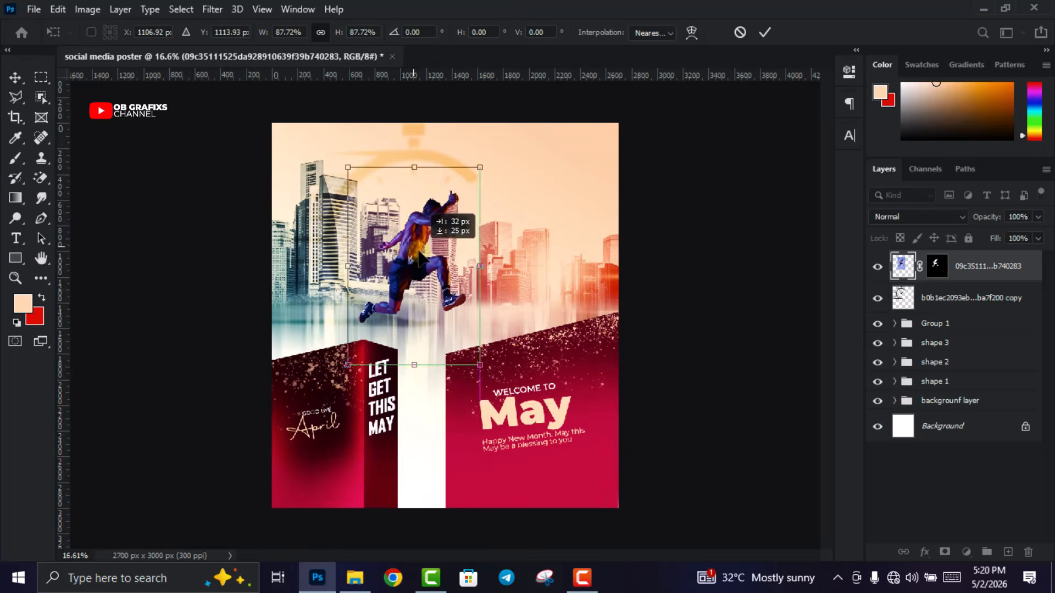
mouse_move(417, 250)
mouse_down()
mouse_move(423, 273)
mouse_move(415, 270)
mouse_up()
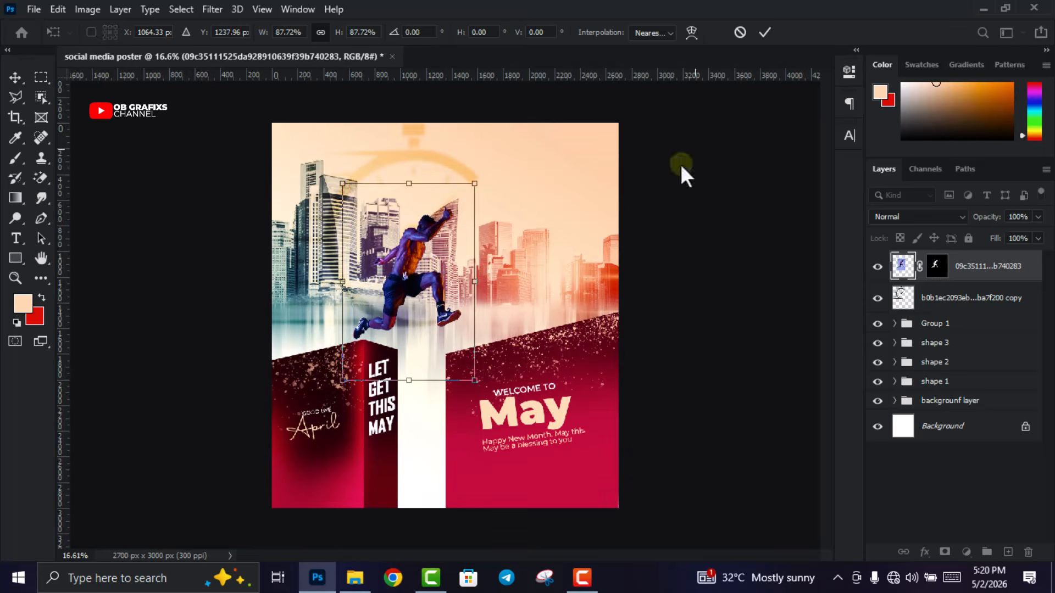
click(765, 33)
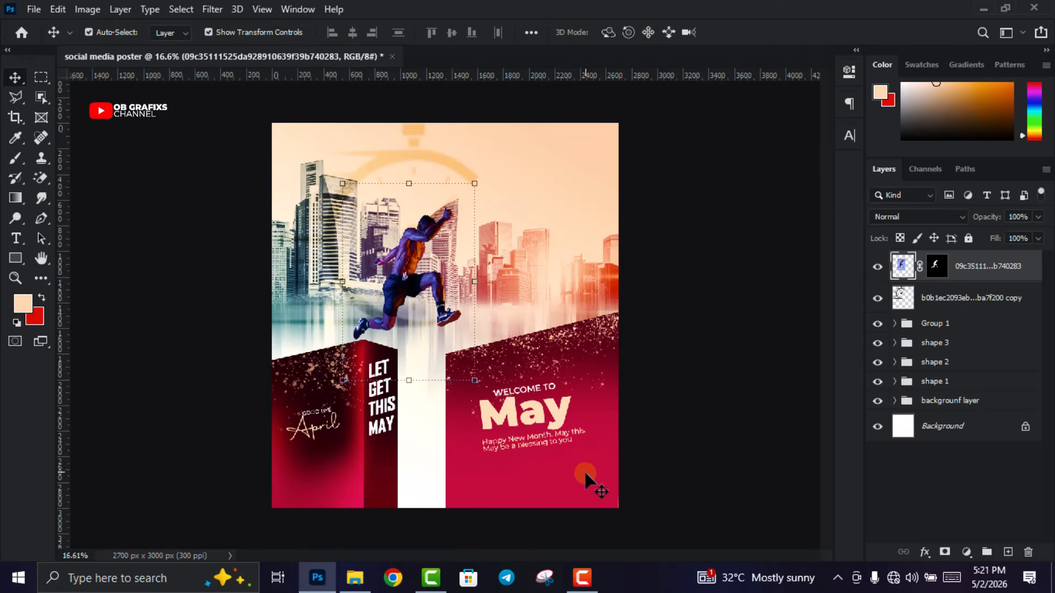
Nudge the shape 3 group up slightly to raise the May block's upper edge toward the man's front foot
click(586, 486)
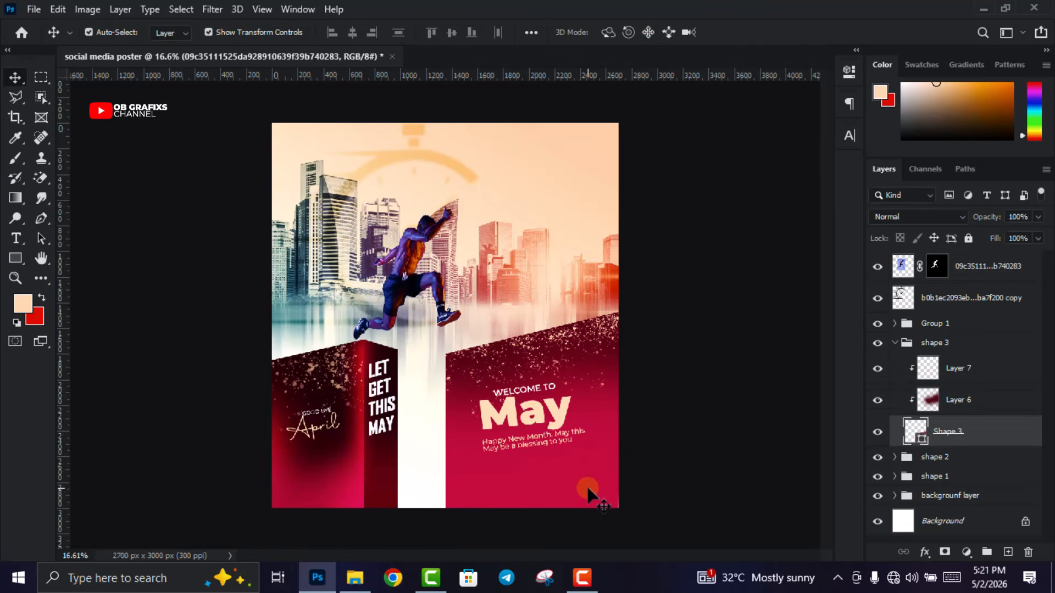
click(894, 342)
click(722, 357)
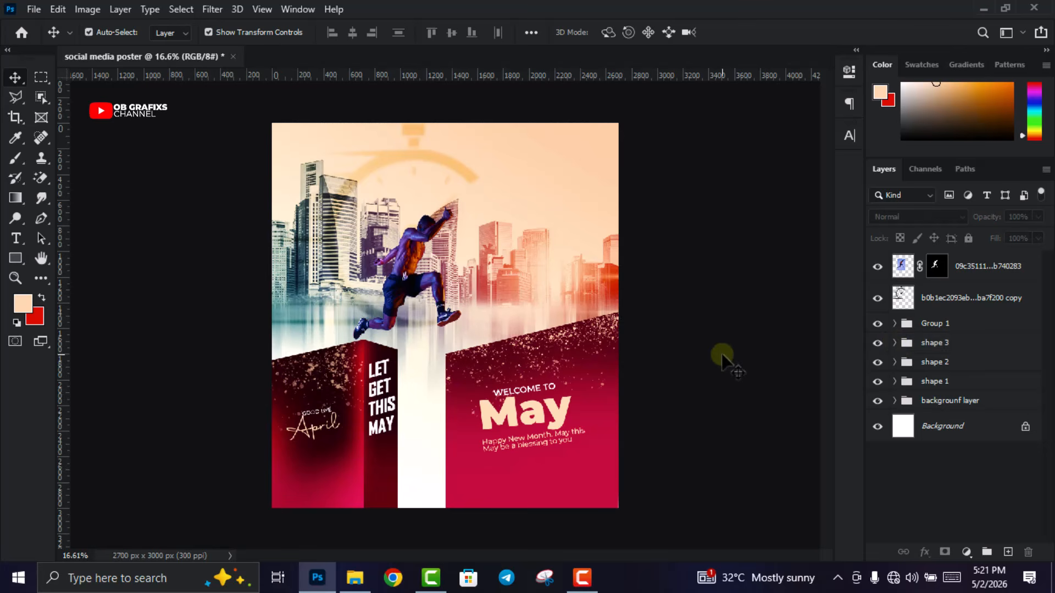
click(949, 346)
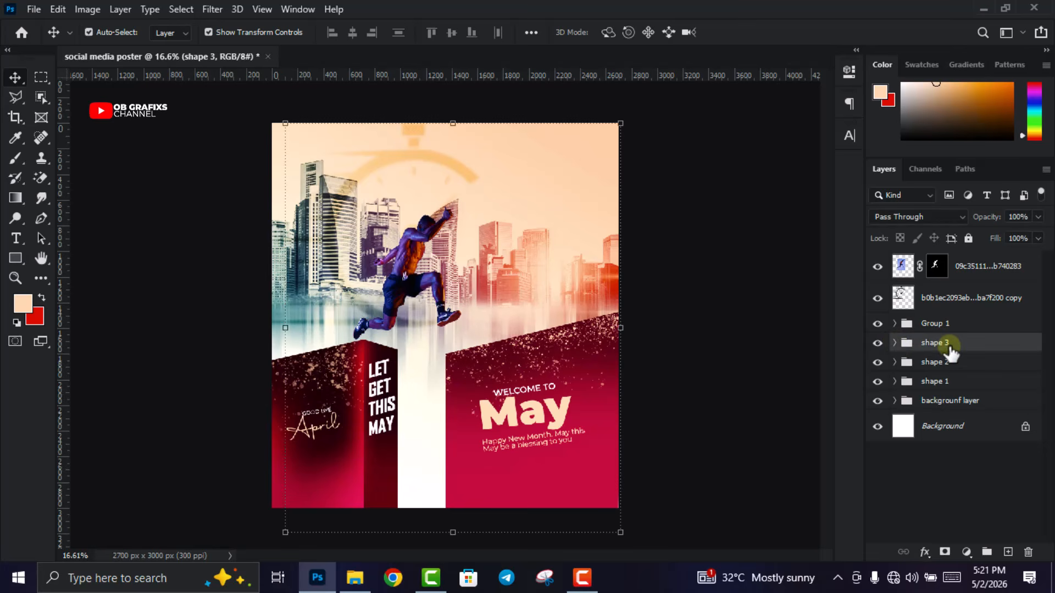
key(shift+Up)
key(shift+Up)
key(shift+Up)
key(shift+Up)
key(shift+Up)
key(shift+Up)
key(shift+Up)
key(shift+Up)
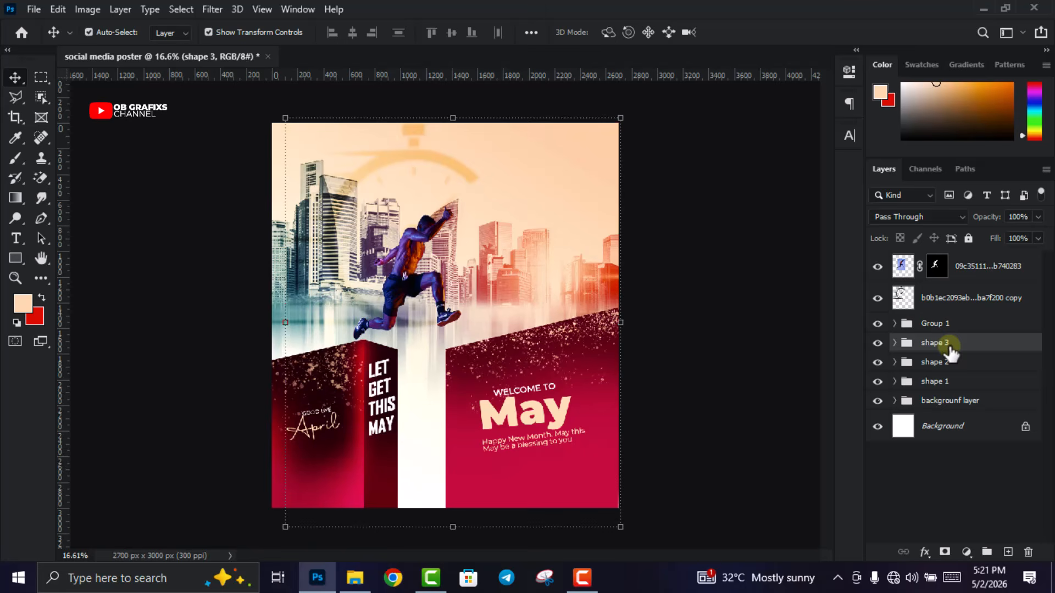
key(shift+Up)
key(shift+Up)
key(shift+Up)
key(shift+Up)
key(shift+Up)
key(shift+Up)
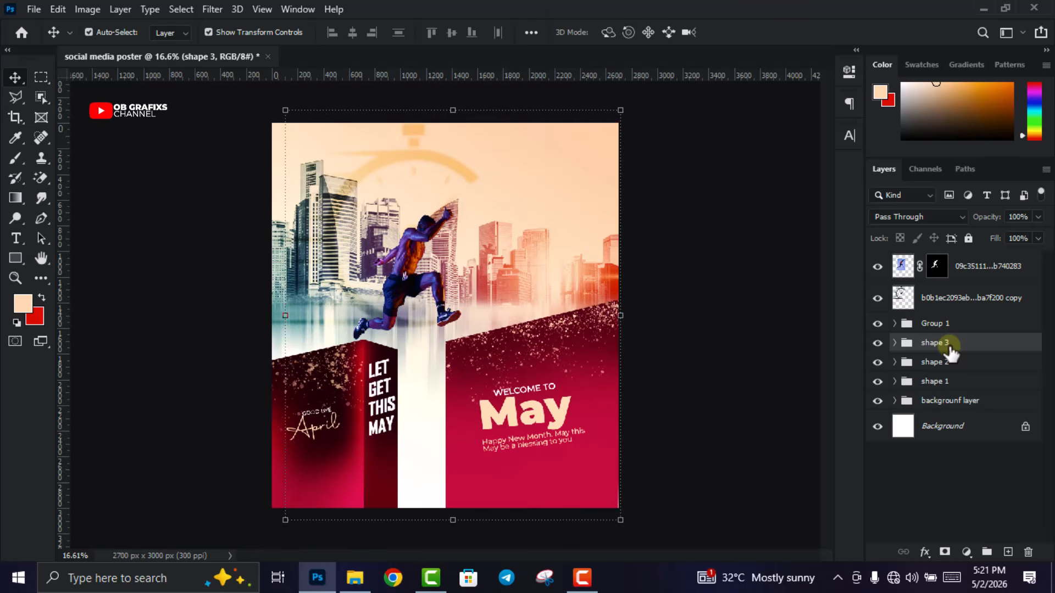
click(786, 386)
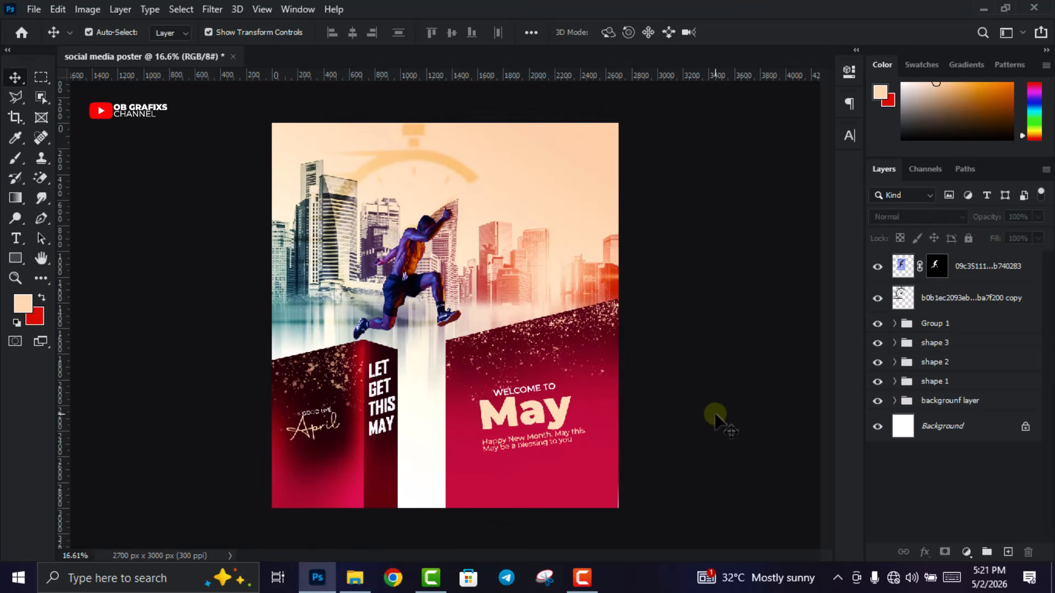
Convert the masked jumping man layer to a smart object
key(ctrl+minus)
scroll(524, 422, up, 3)
click(894, 401)
click(973, 265)
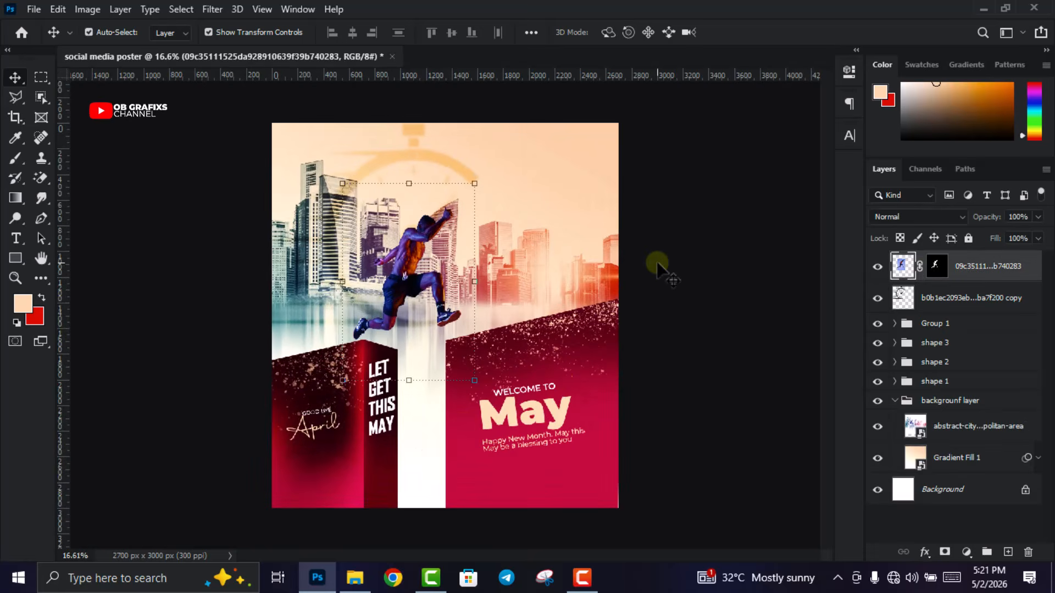
right_click(971, 266)
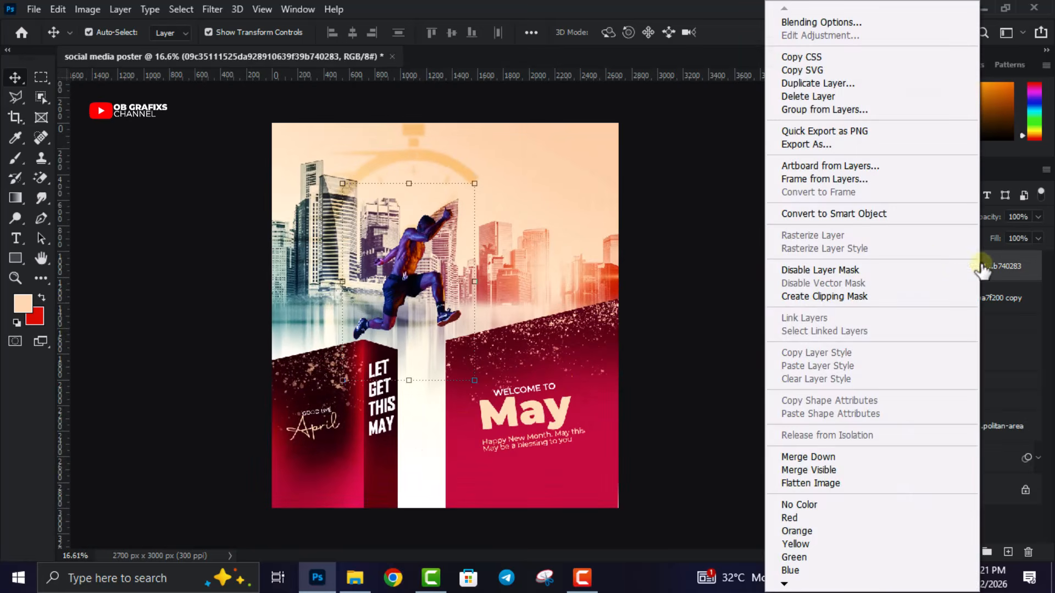
click(852, 216)
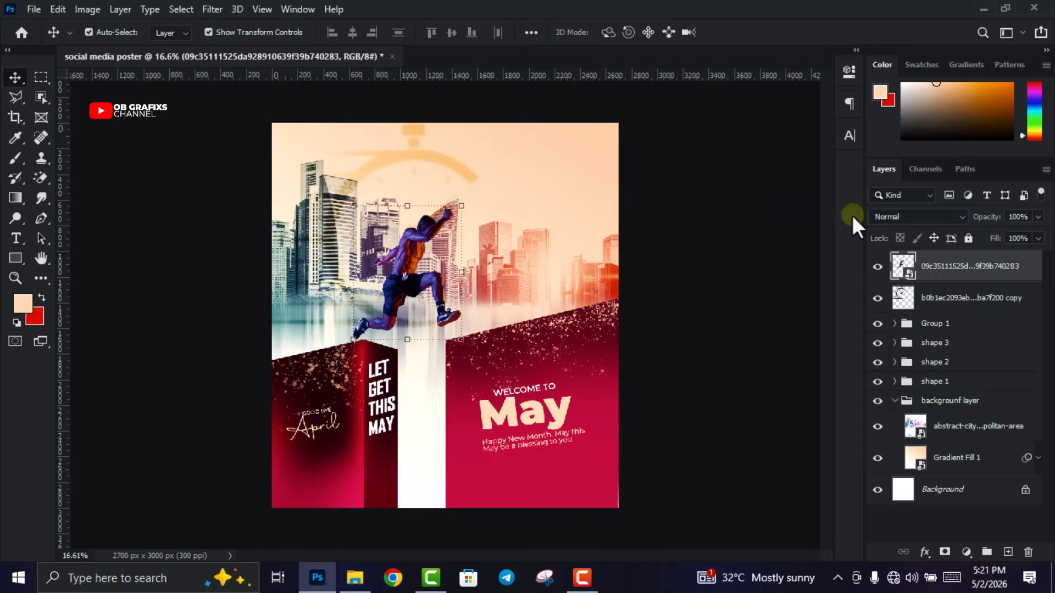
Add a Drop Shadow to the jumping man and set its color to FFB860
click(925, 552)
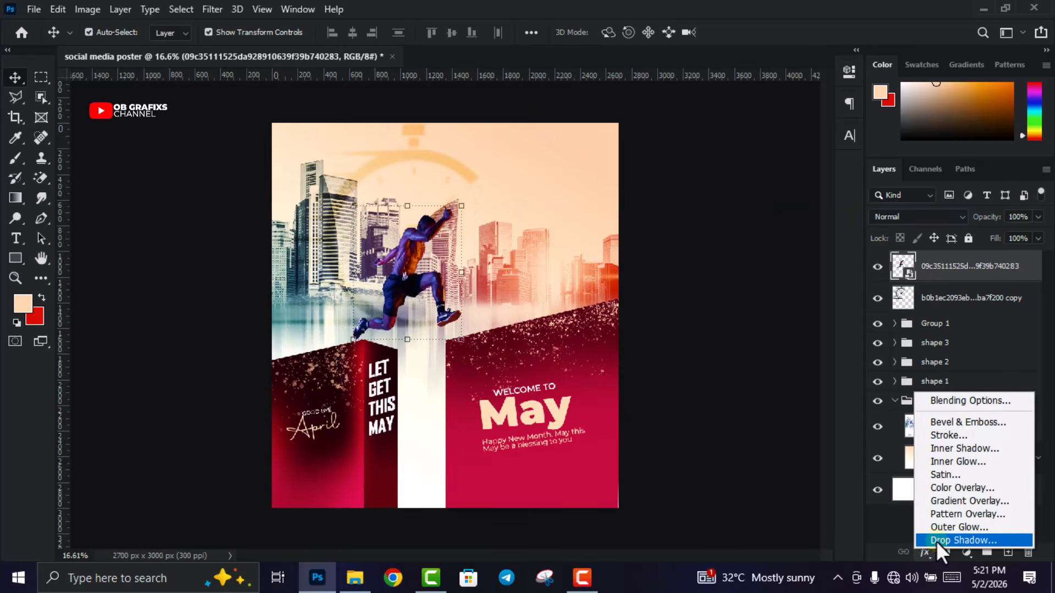
click(936, 541)
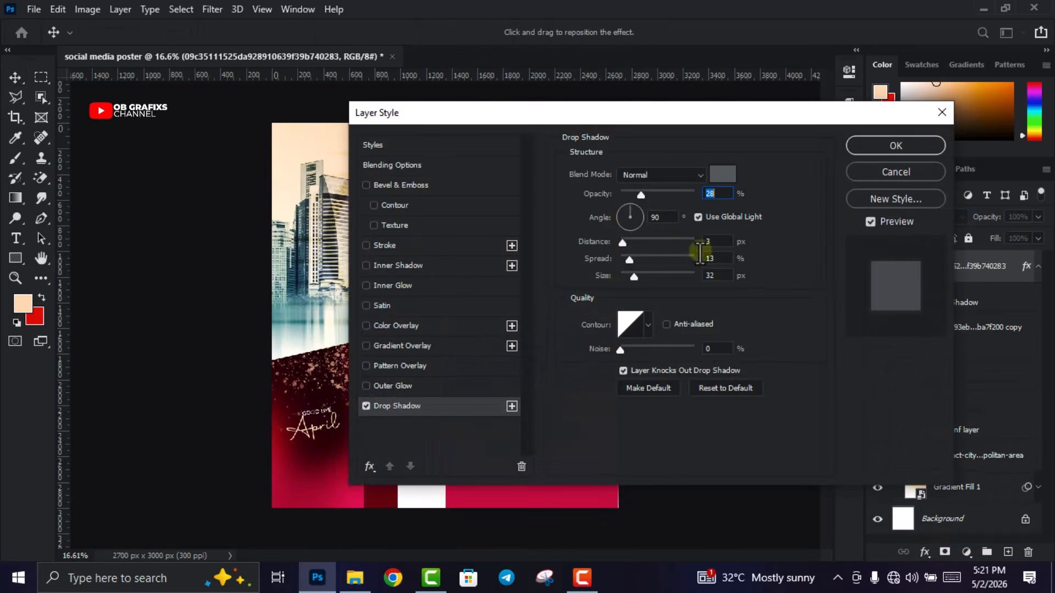
drag(564, 123, 730, 134)
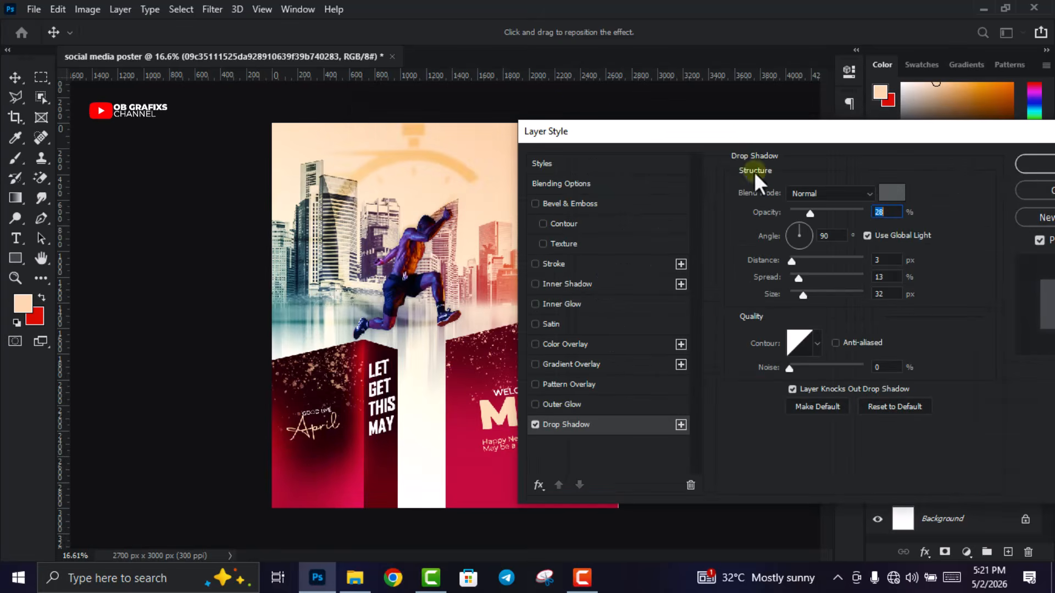
click(814, 188)
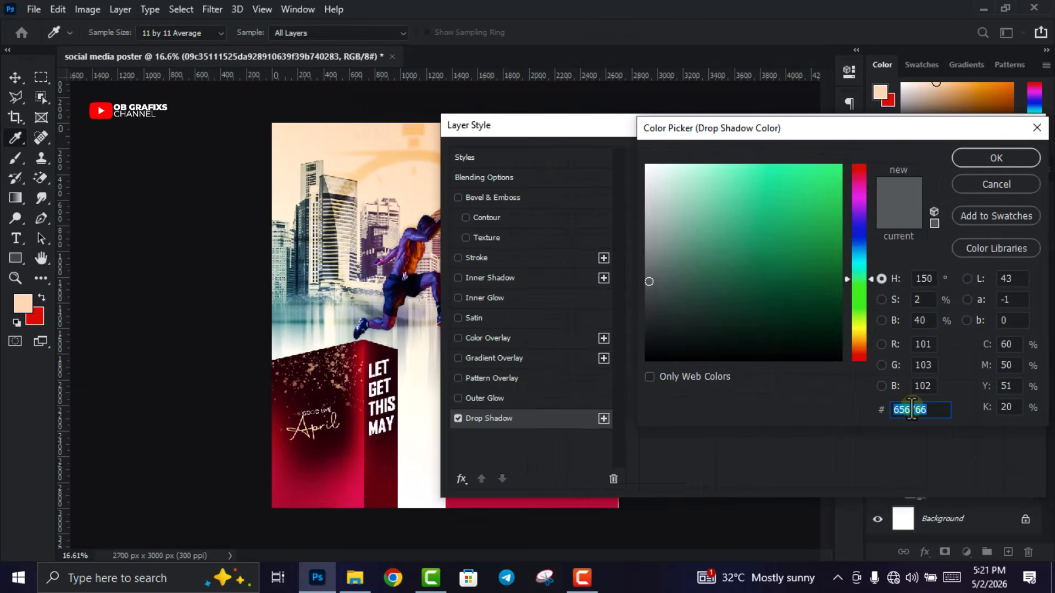
text(FF)
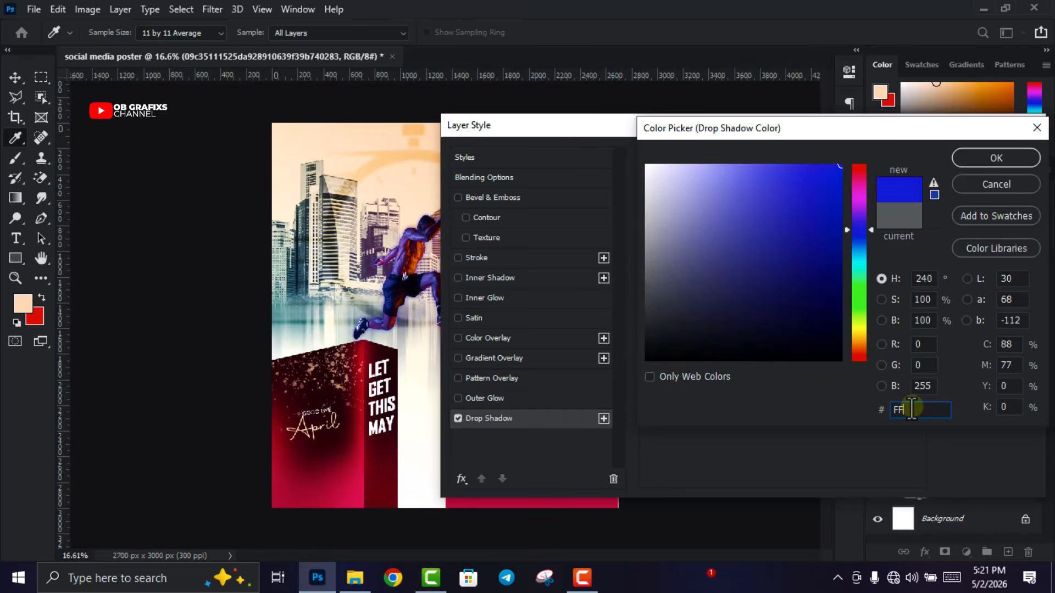
text(B860)
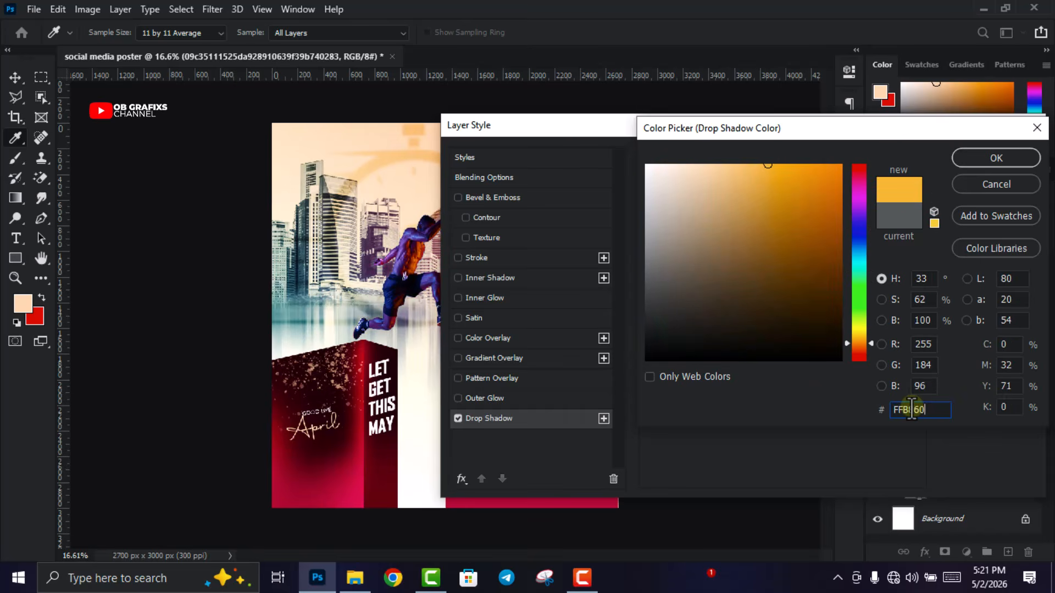
click(996, 157)
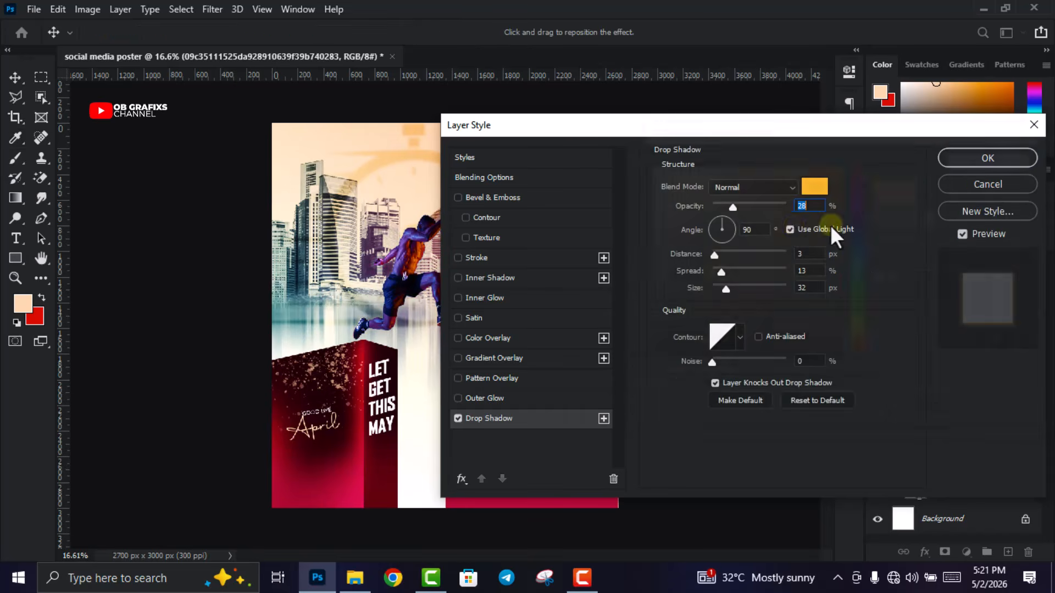
Set the man's drop shadow to 100% opacity, a -24° angle and a distance of 43 px
drag(733, 207, 817, 213)
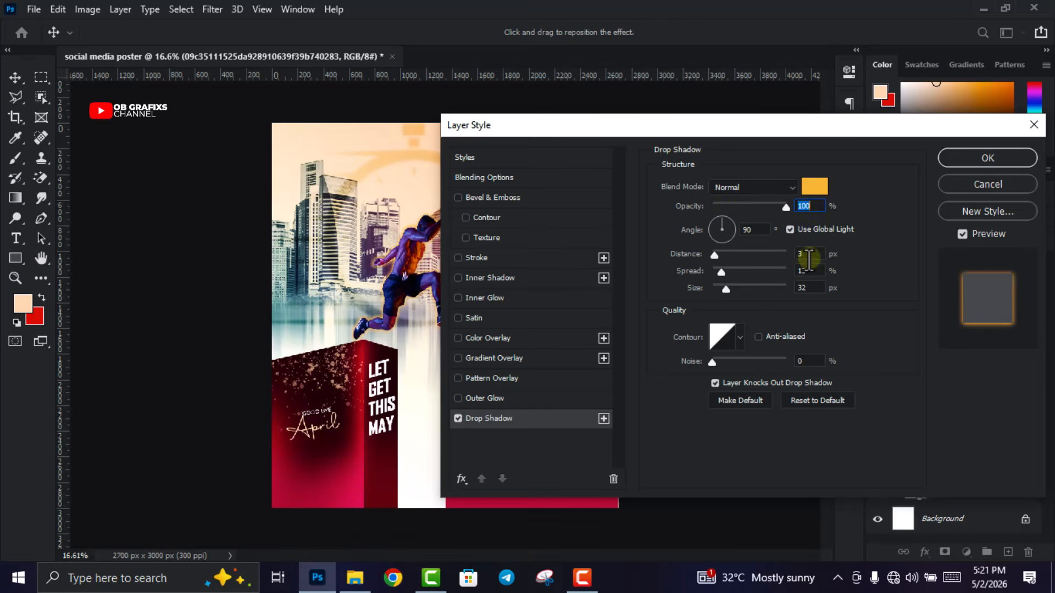
double_click(759, 232)
text(-24)
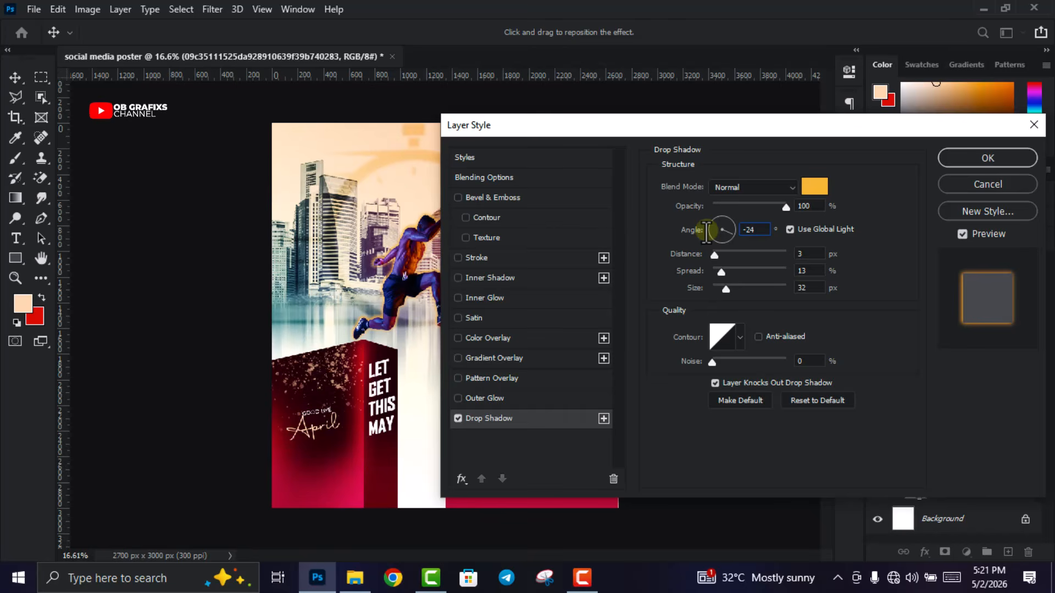
double_click(805, 253)
key(Down)
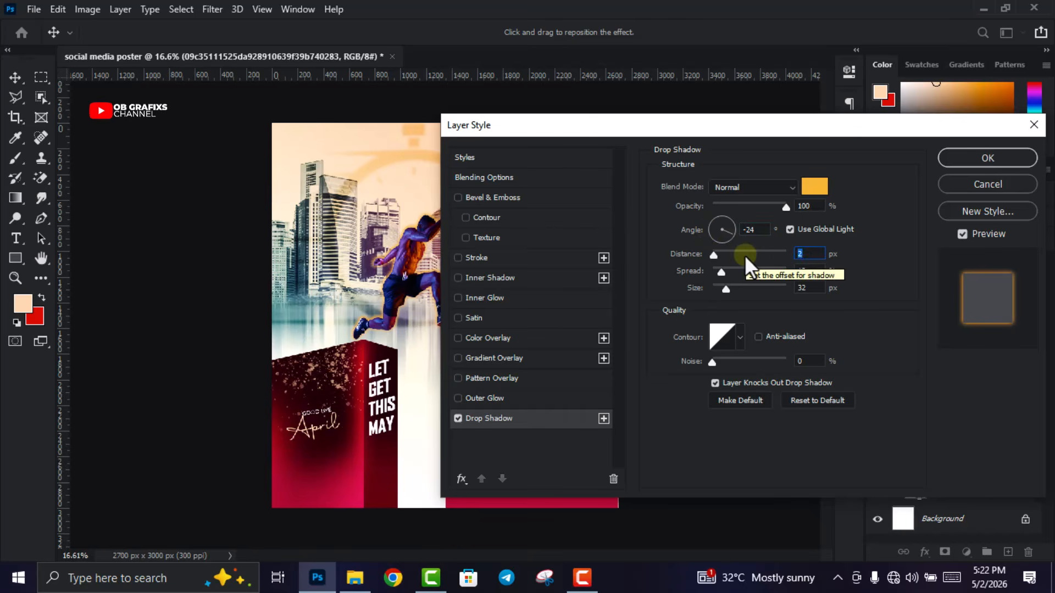
click(744, 254)
Set the shadow's spread to 23% and size to 0 px, keep the linear contour, and apply the style
double_click(807, 271)
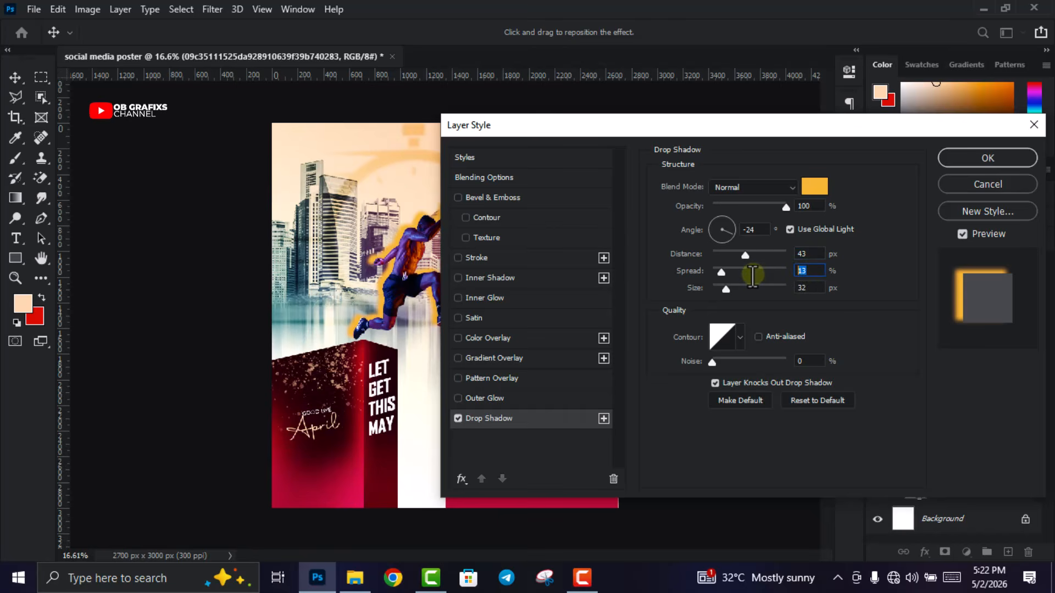
text(23)
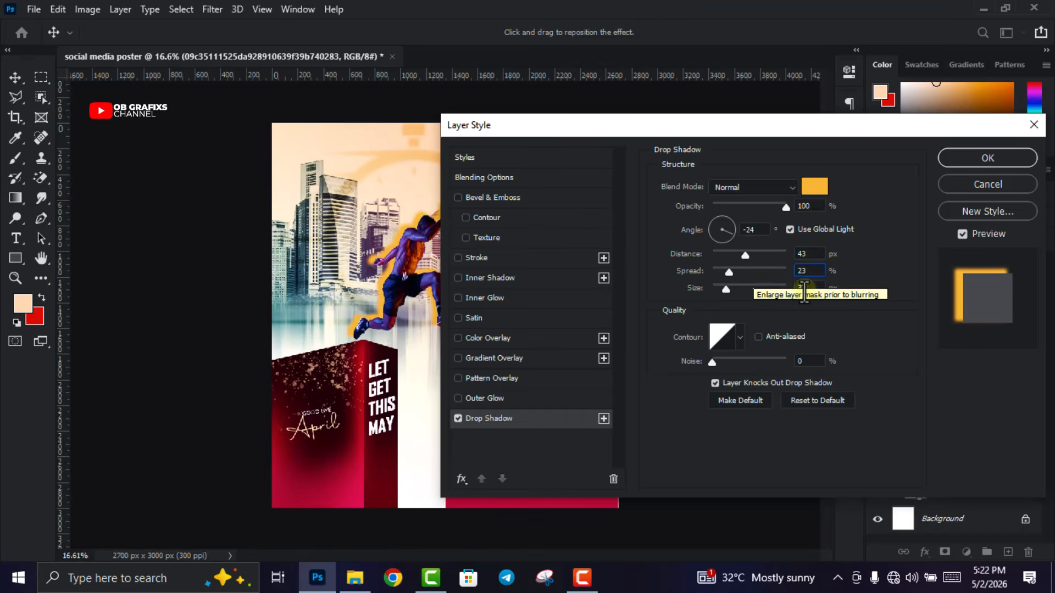
key(Tab)
text(0)
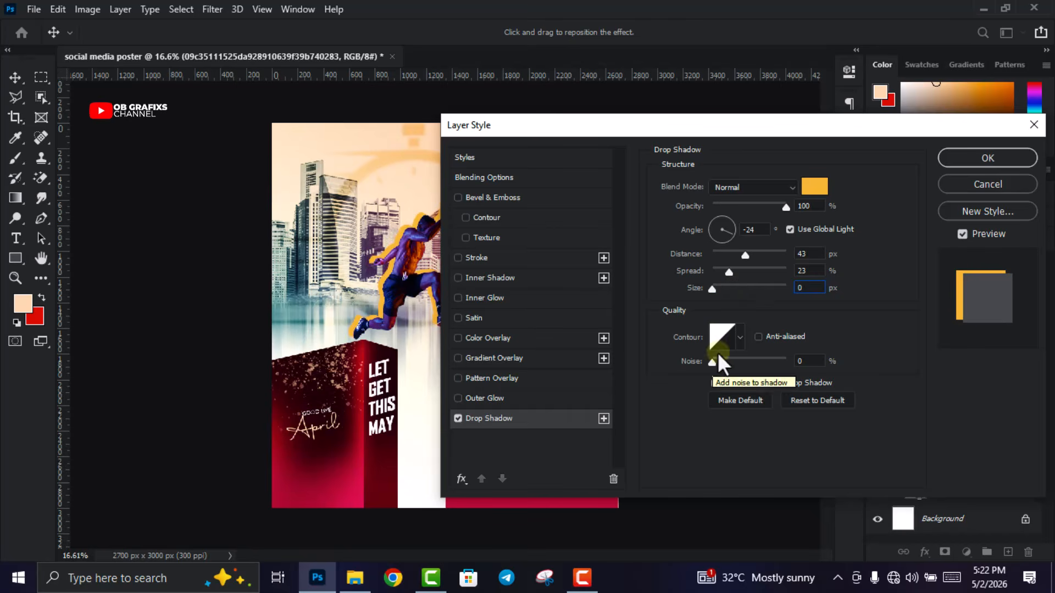
click(740, 336)
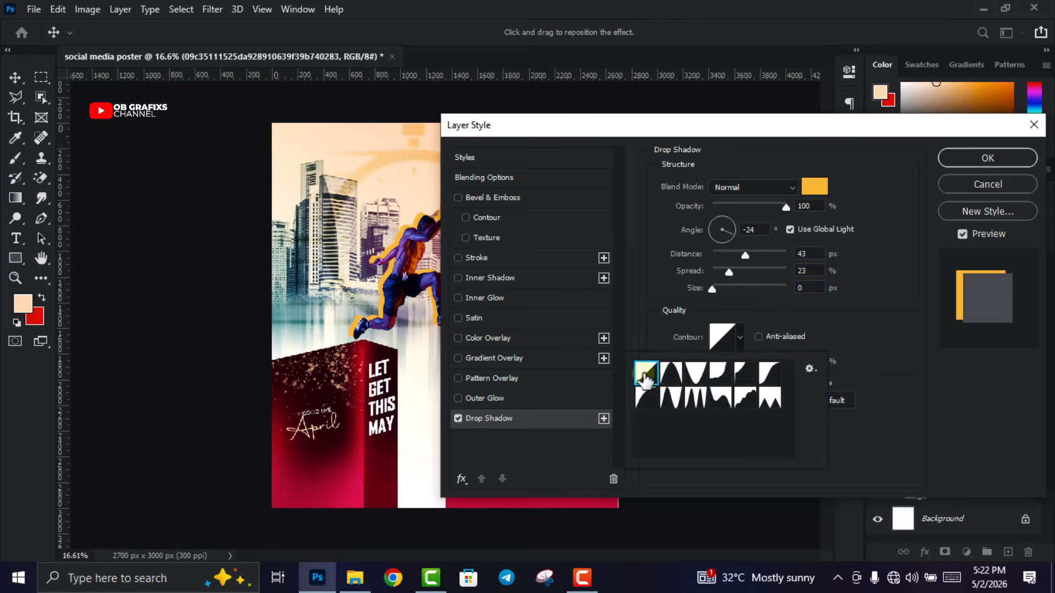
click(740, 338)
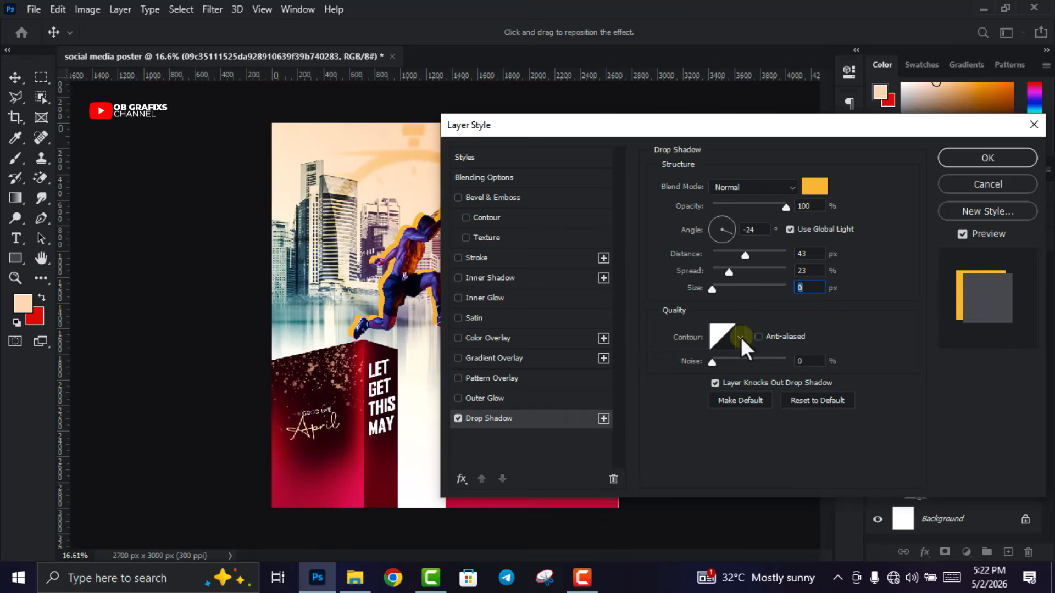
click(984, 158)
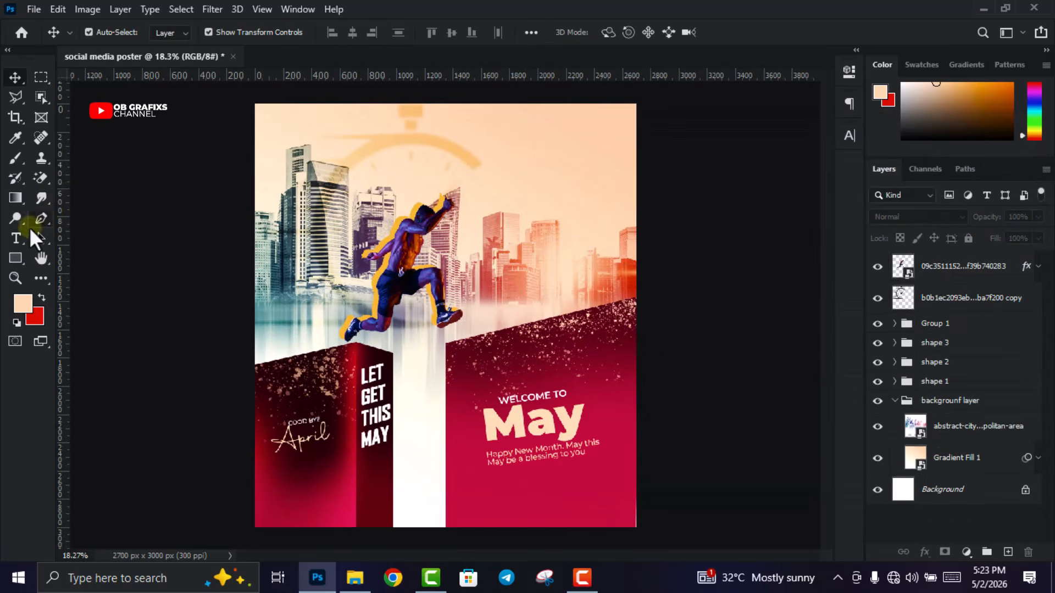
Add the two-line text "OB GRAFIXS CHANNEL" on the upper part of the poster
click(16, 237)
click(448, 164)
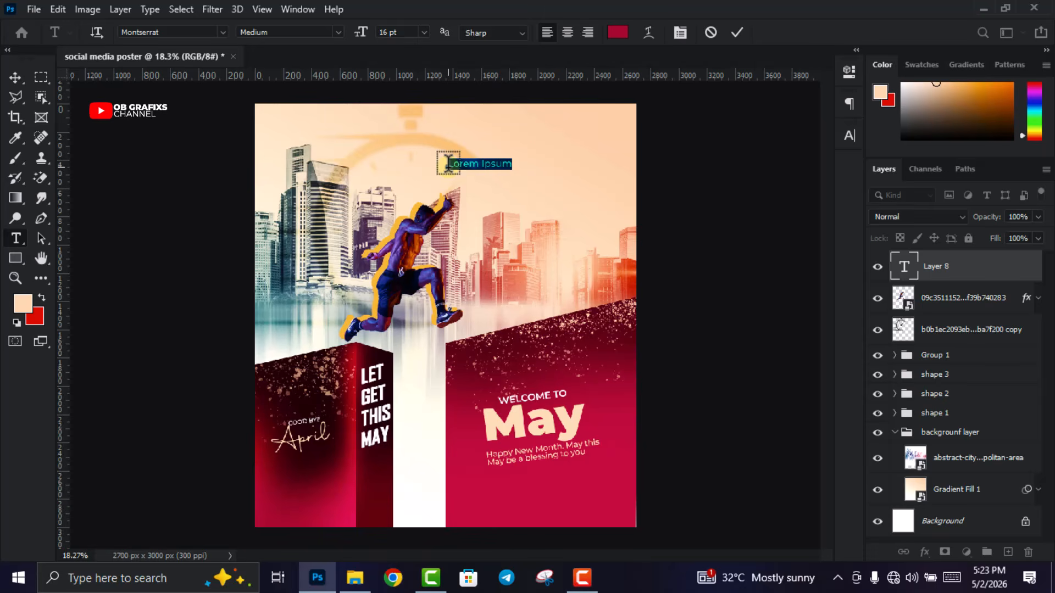
text(OB GRAFIXS)
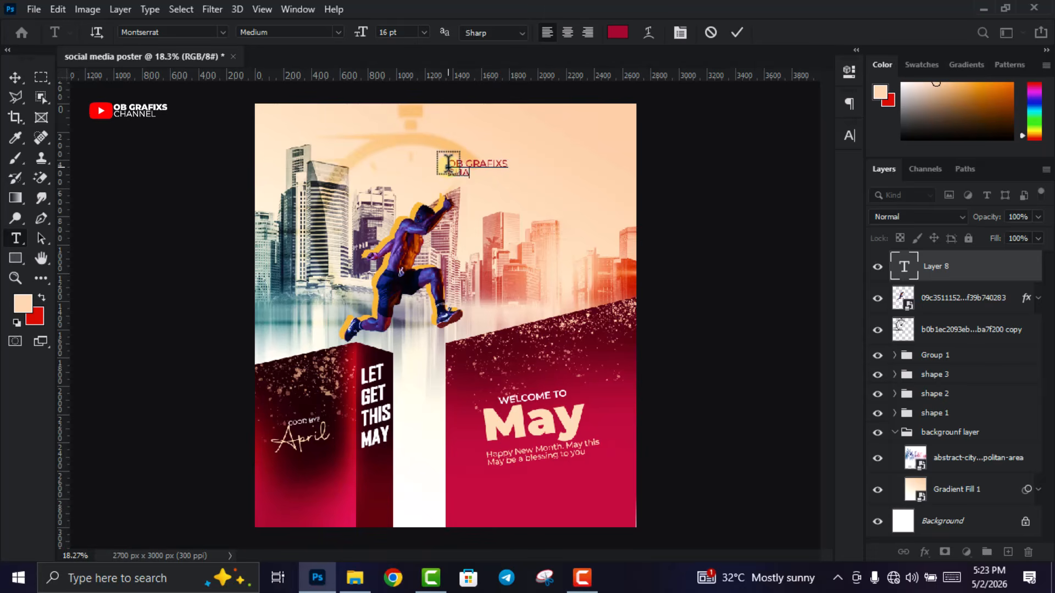
click(737, 33)
Set the "OB GRAFIXS" line of the brand text to Montserrat ExtraBold
scroll(460, 161, up, 2)
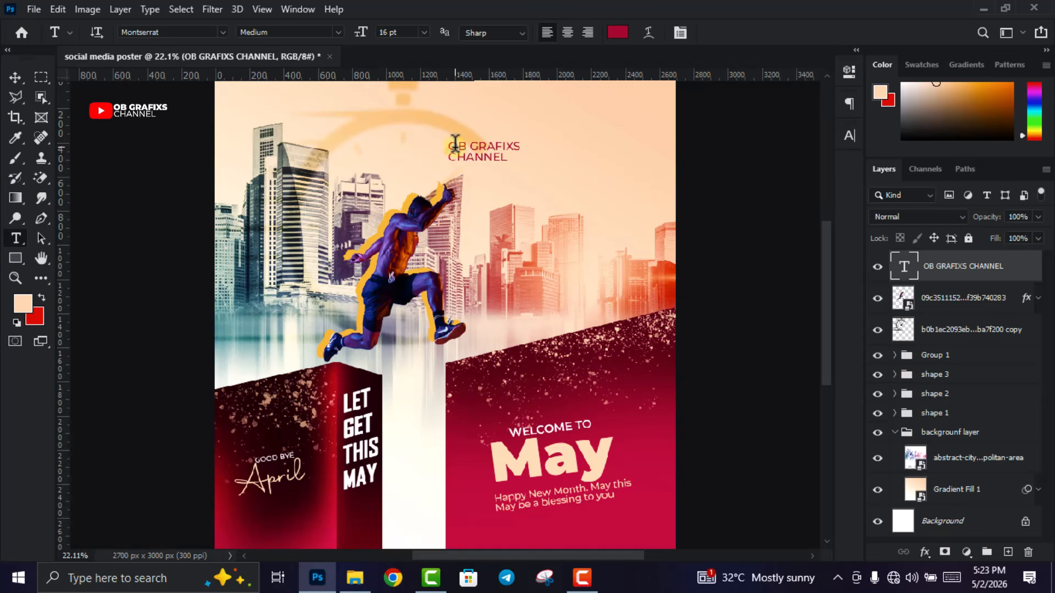
drag(454, 145, 539, 143)
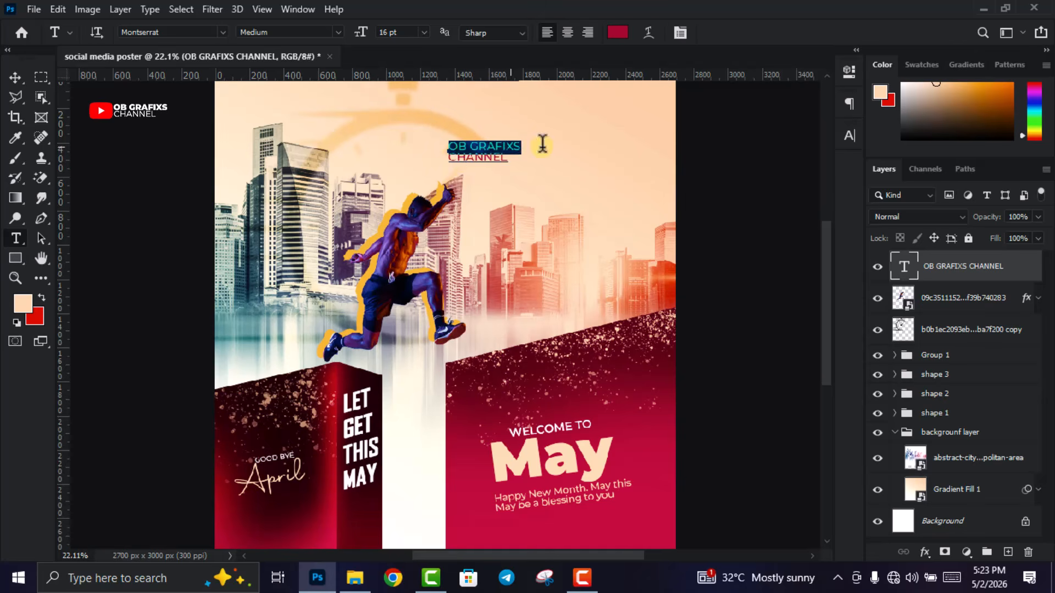
click(849, 135)
click(757, 157)
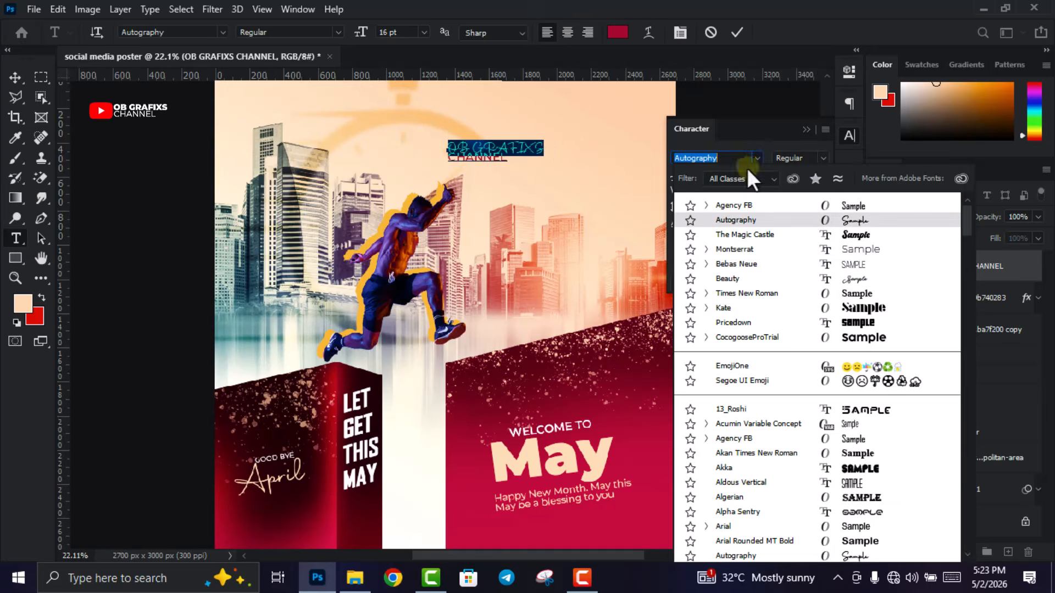
click(757, 157)
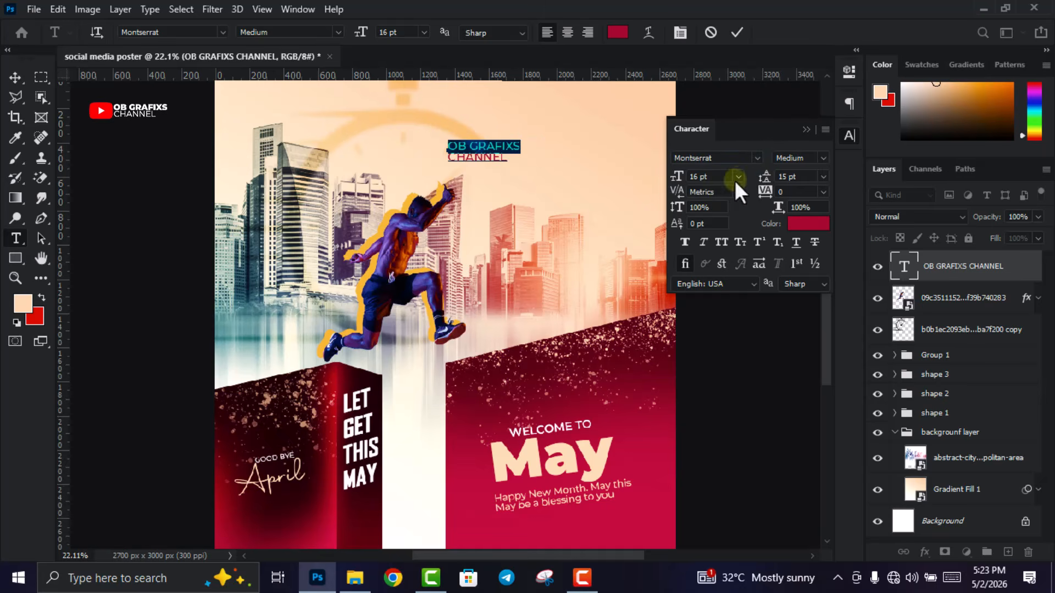
click(738, 177)
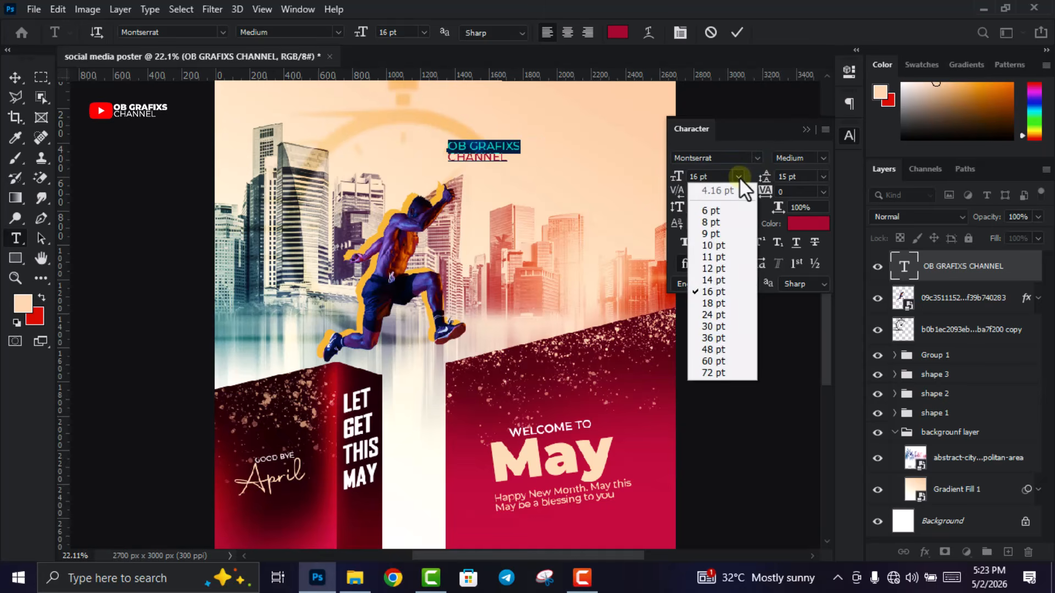
click(712, 292)
click(821, 156)
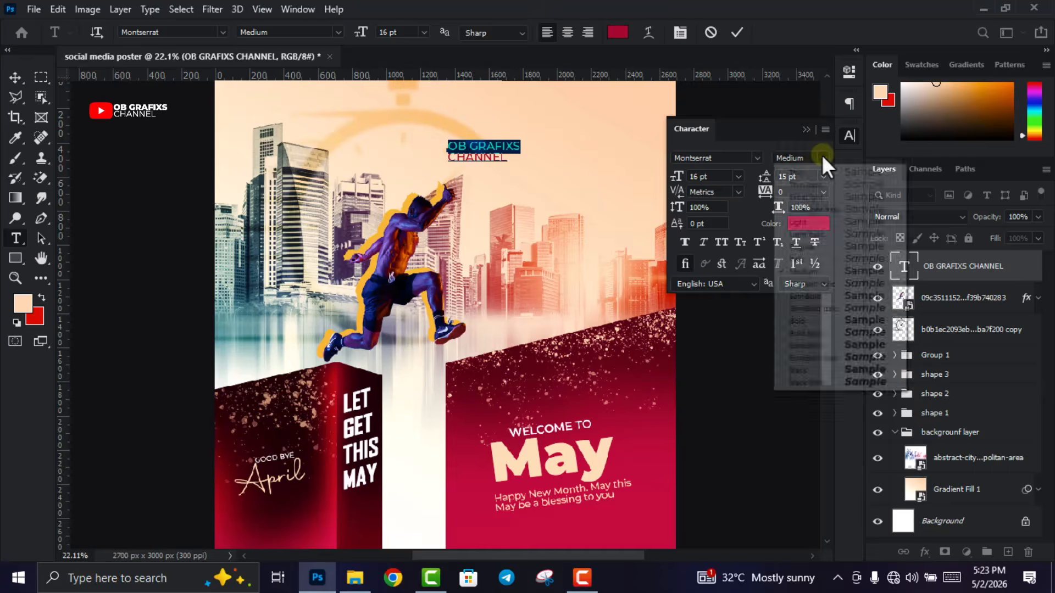
click(817, 323)
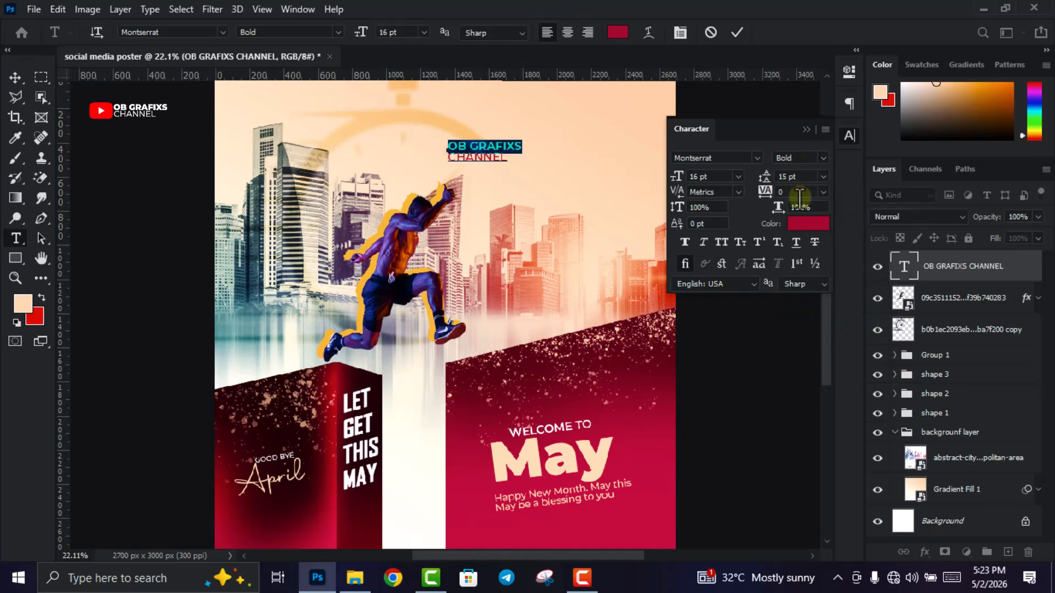
click(819, 160)
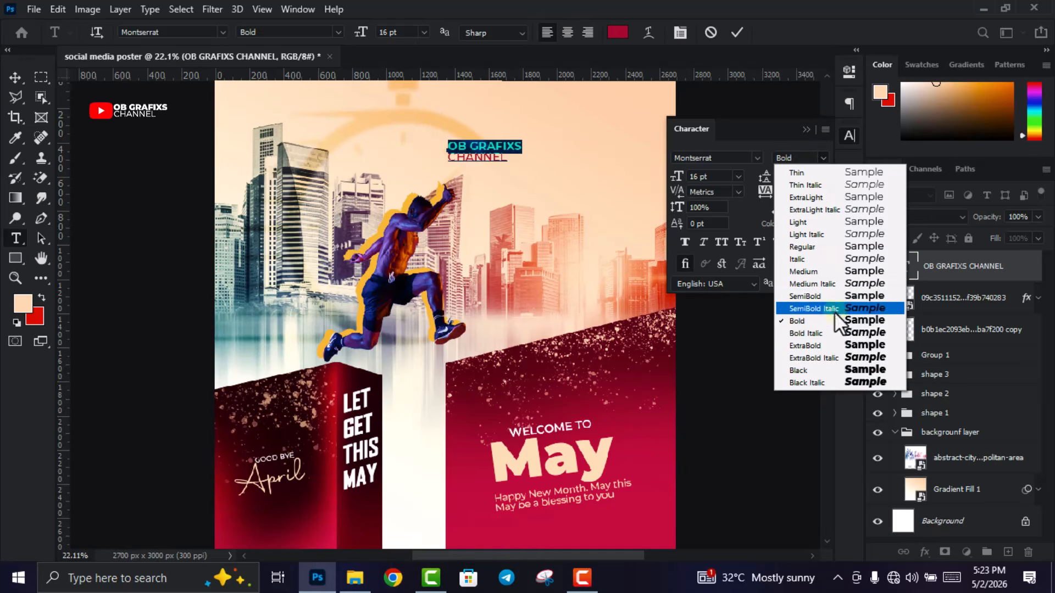
click(828, 344)
click(736, 33)
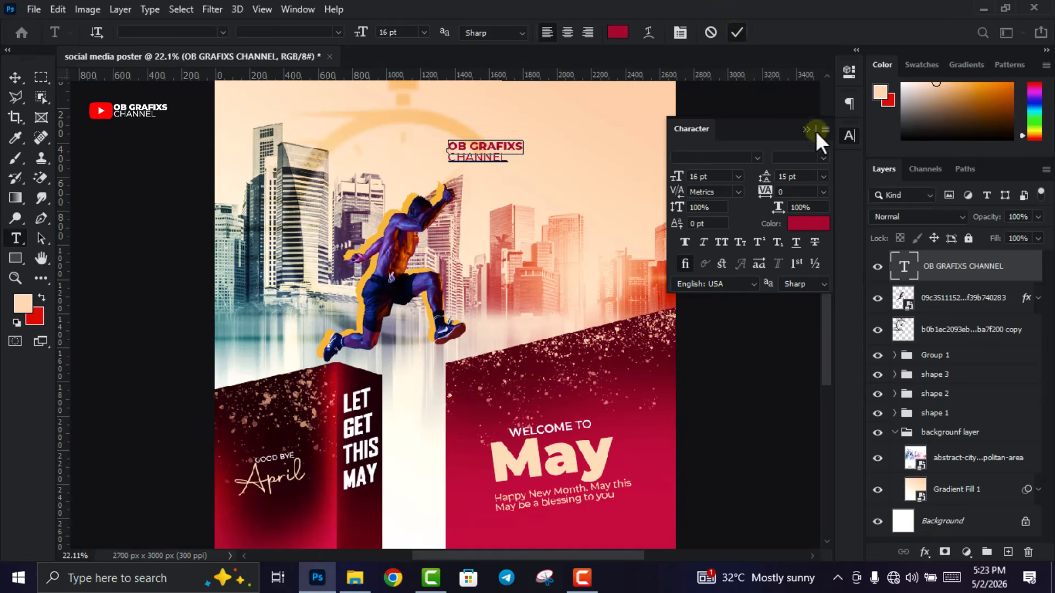
click(849, 135)
Move the "OB GRAFIXS CHANNEL" text to the poster's upper-left corner
click(15, 77)
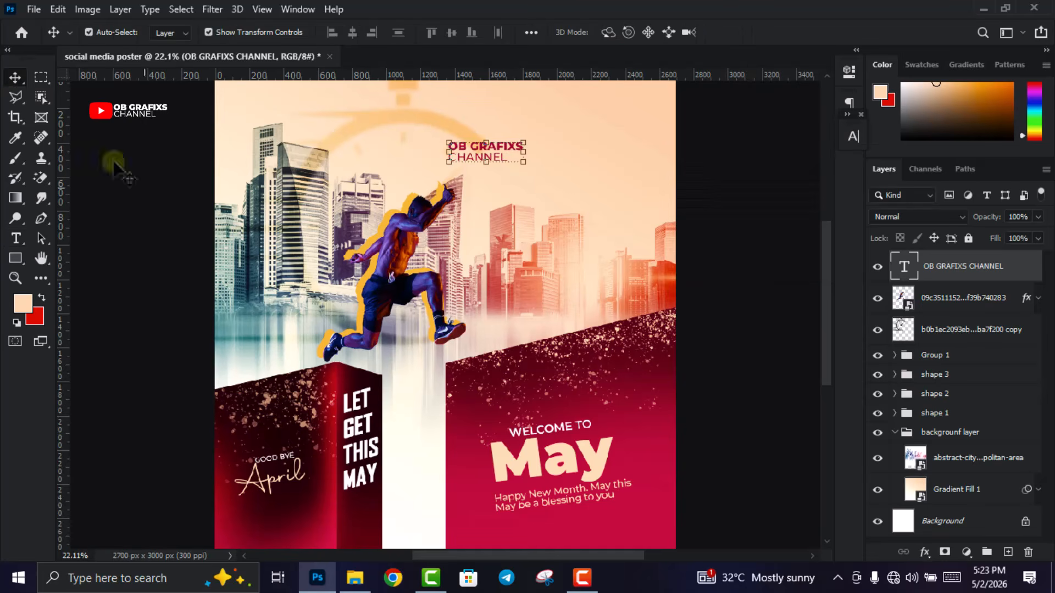
scroll(448, 209, down, 2)
drag(493, 175, 326, 144)
scroll(165, 450, down, 2)
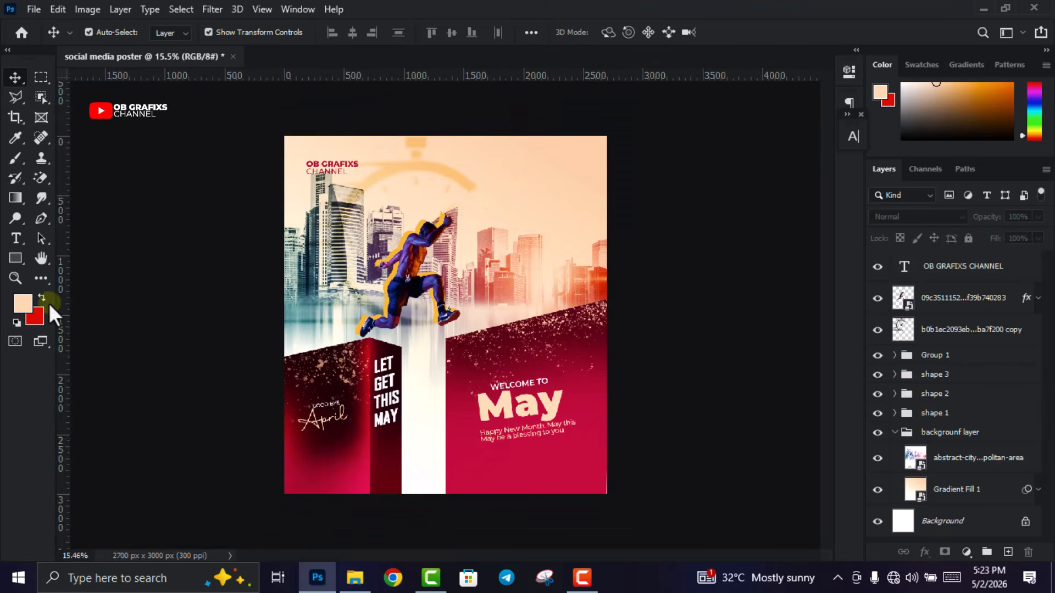
Add the text "Welcome to a" in the sky area to the right of the jumping man
click(15, 239)
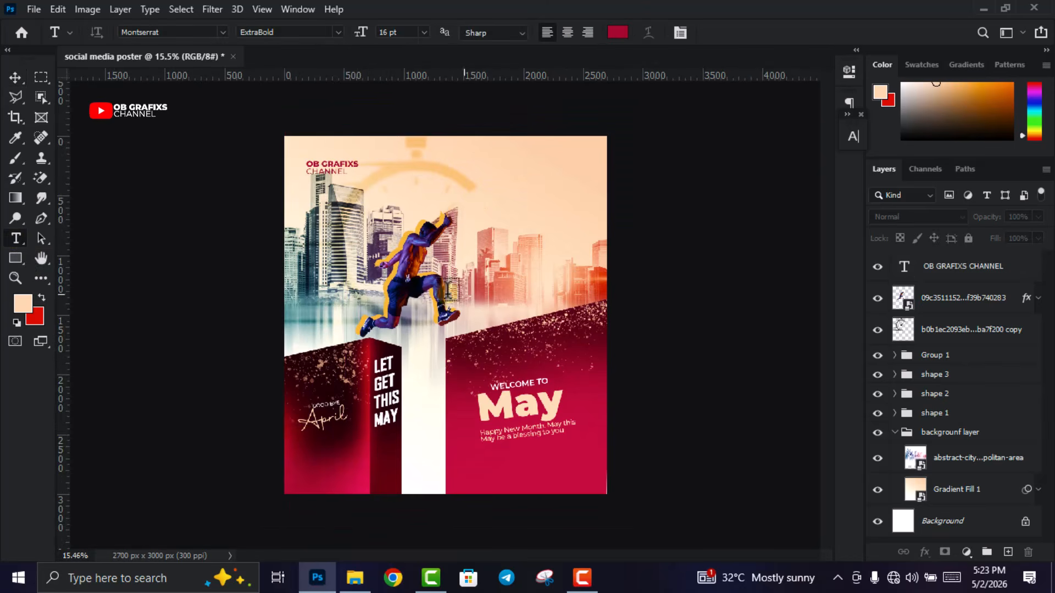
click(493, 193)
scroll(525, 239, up, 1)
text(Welcome )
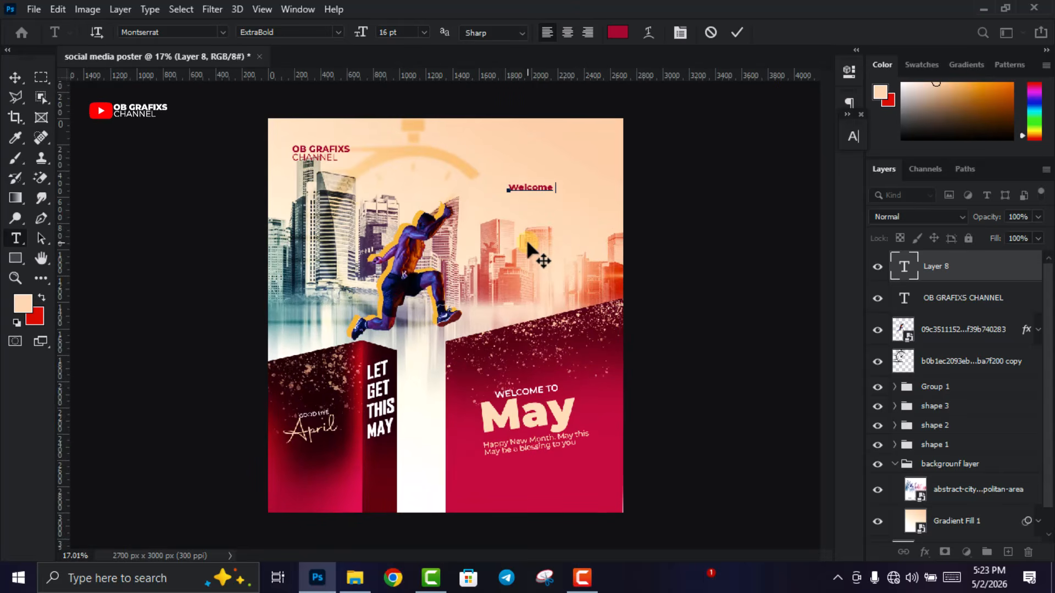
text(to a)
Set the "Welcome to a" text to the Montserrat Medium weight
key(ctrl+a)
key(ctrl+t)
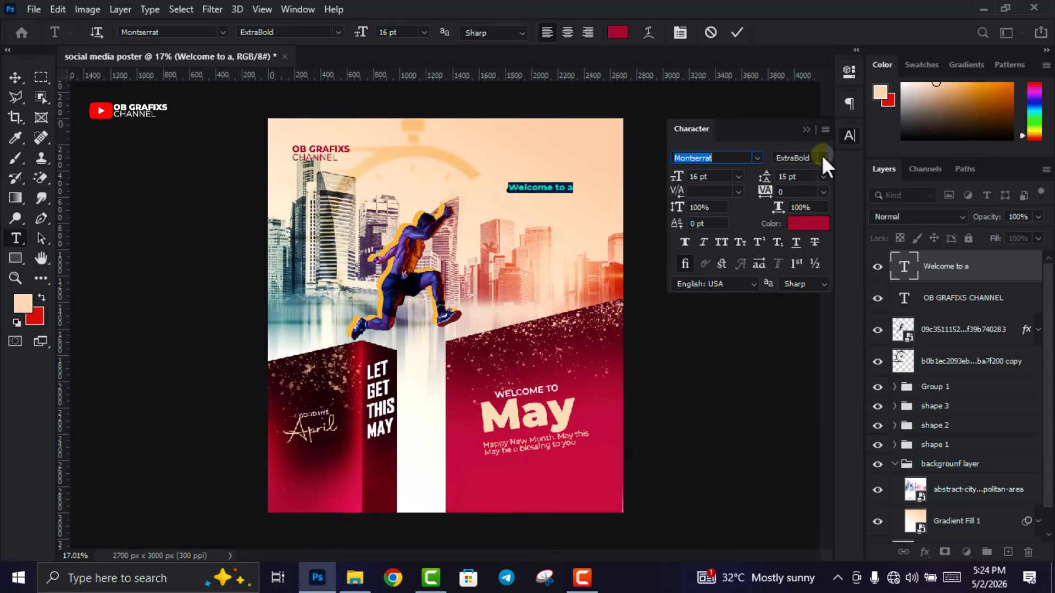
click(823, 156)
click(825, 269)
click(737, 32)
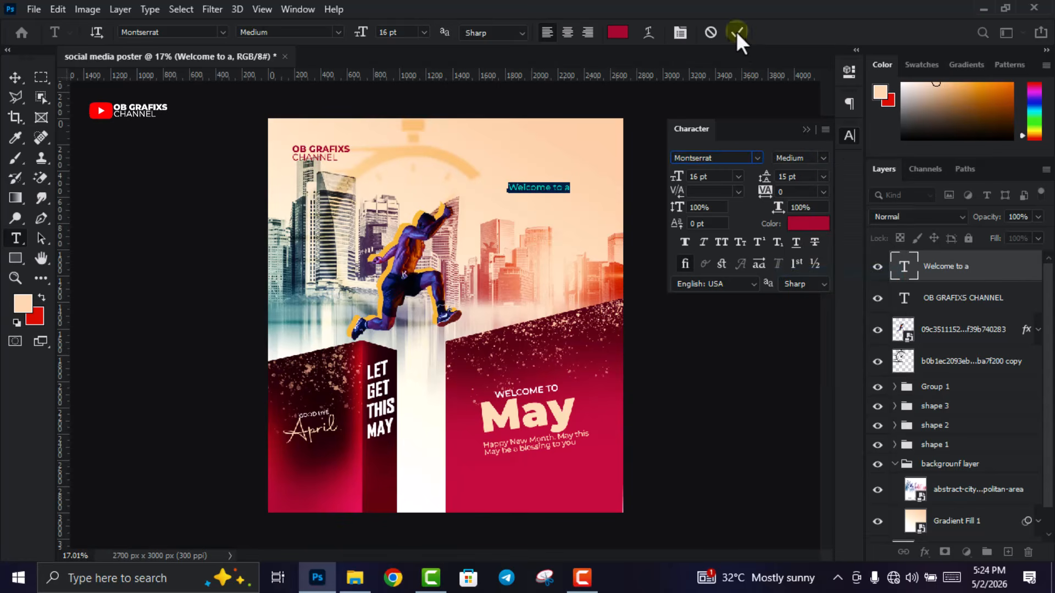
click(847, 135)
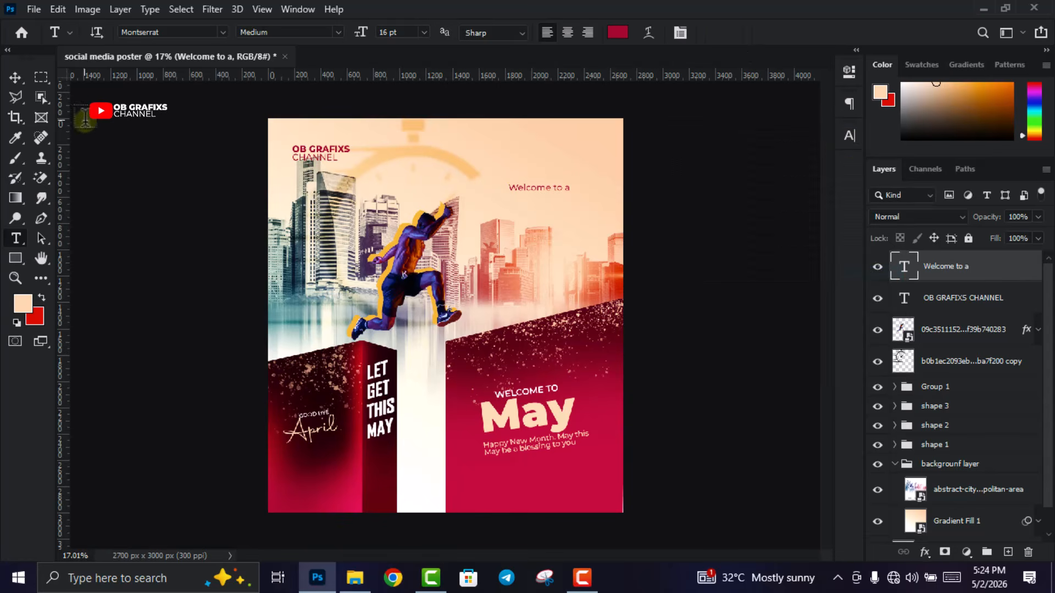
Move the "Welcome to a" text down to just above the skyline right of the man, and deselect it
click(15, 77)
scroll(456, 293, up, 2)
drag(577, 158, 578, 198)
click(130, 299)
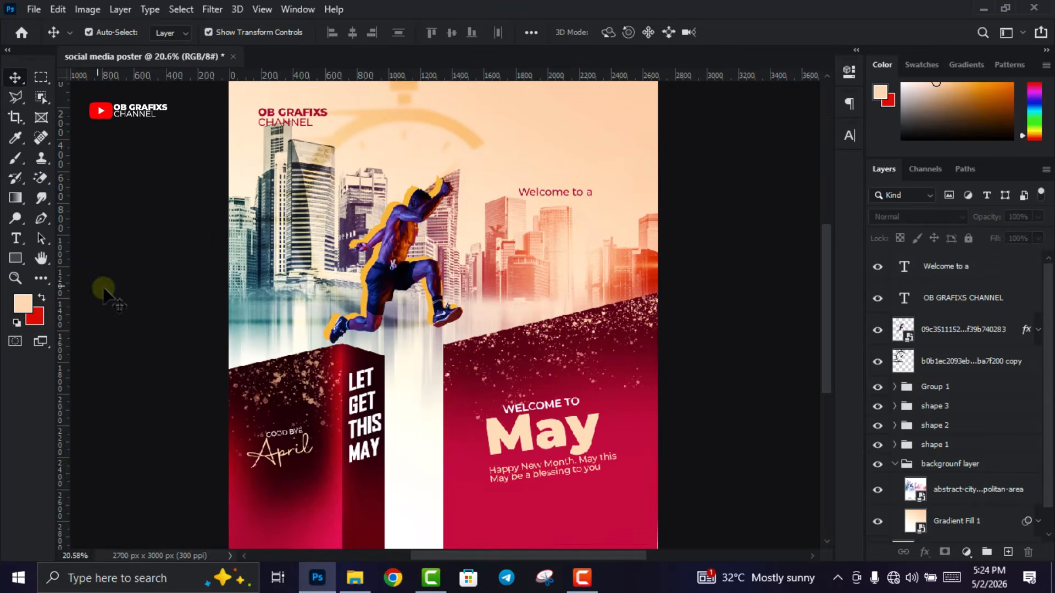
Add the text "Brand" in the sky area above the "Welcome to a" line
click(15, 238)
click(500, 140)
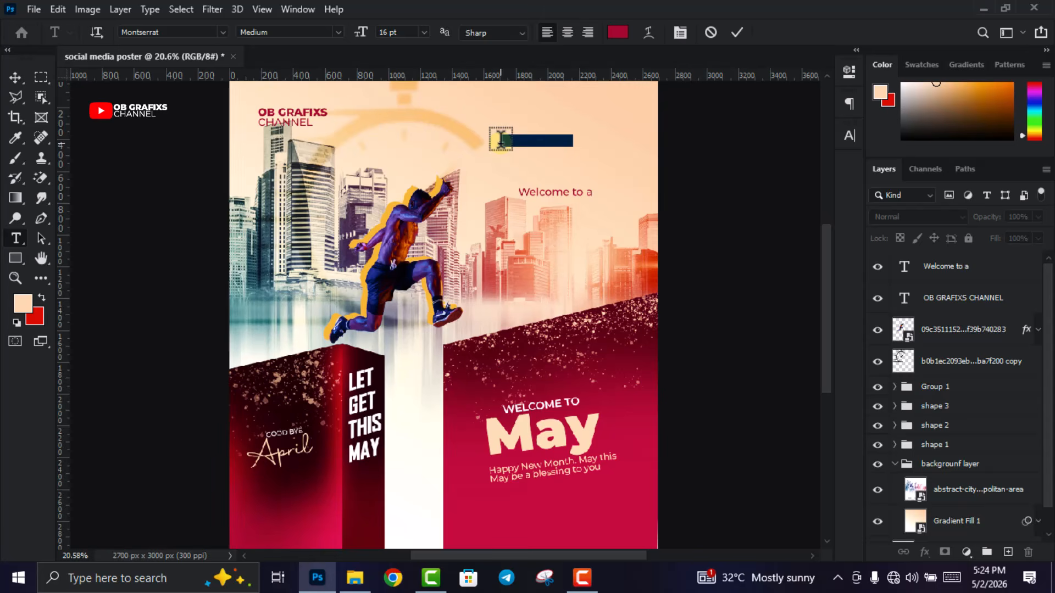
text(R)
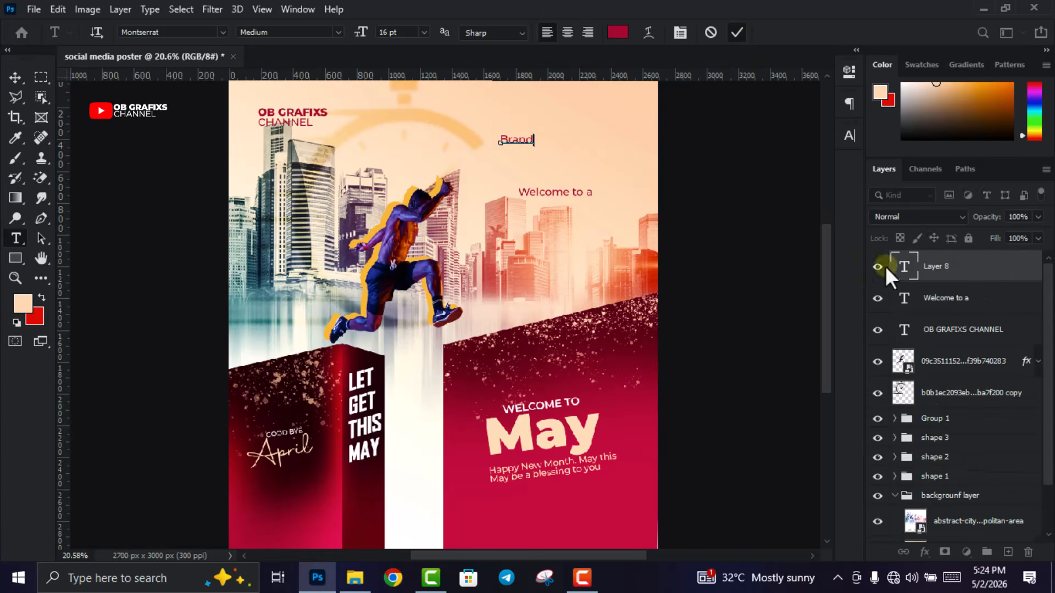
Set the "Brand" text to Montserrat Black at 38 pt
double_click(904, 267)
click(849, 135)
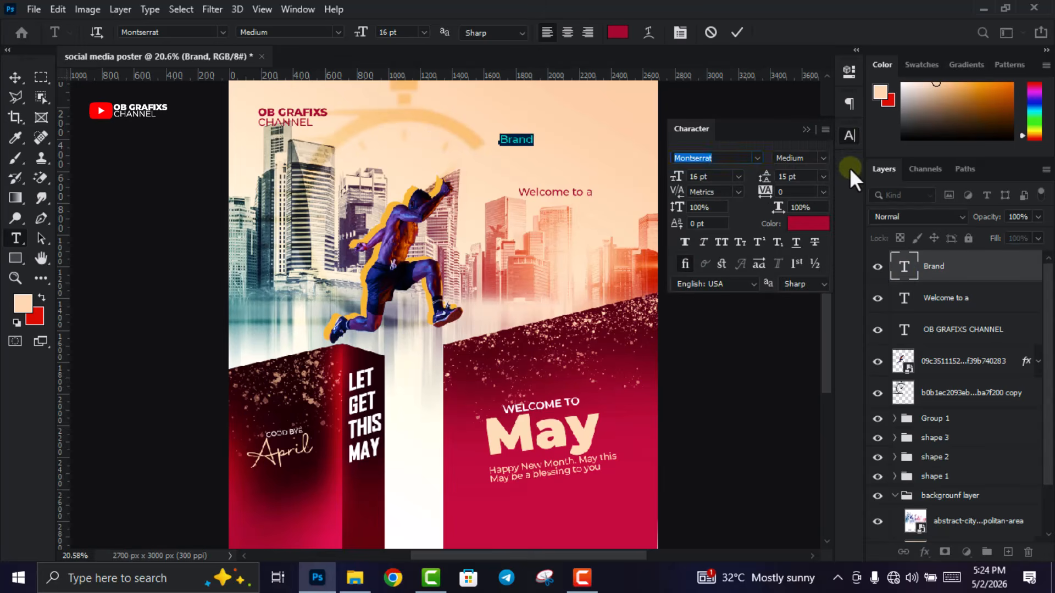
click(822, 158)
click(819, 371)
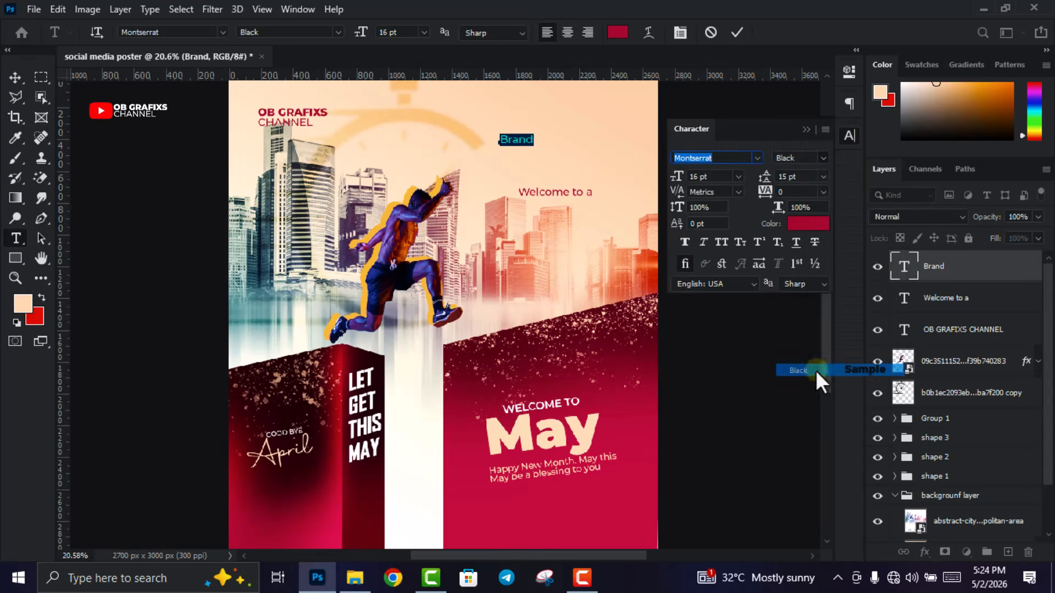
click(706, 176)
key(Up)
key(Up)
key(Up)
key(Up)
key(Up)
key(Up)
key(Up)
key(Up)
key(Up)
key(Up)
key(Up)
key(Up)
key(Up)
key(Up)
key(Up)
key(Up)
key(Up)
key(Up)
key(Up)
key(Up)
key(Up)
key(Up)
click(737, 32)
click(849, 136)
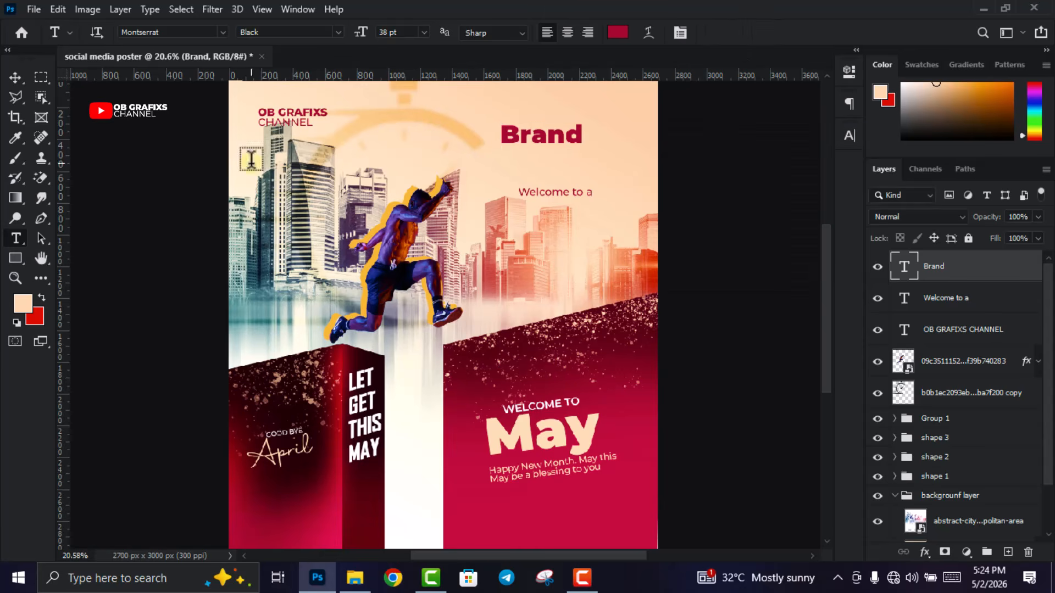
Place the "Brand" text directly below "Welcome to a" and scale it up to about 136%
click(15, 78)
drag(555, 138, 552, 238)
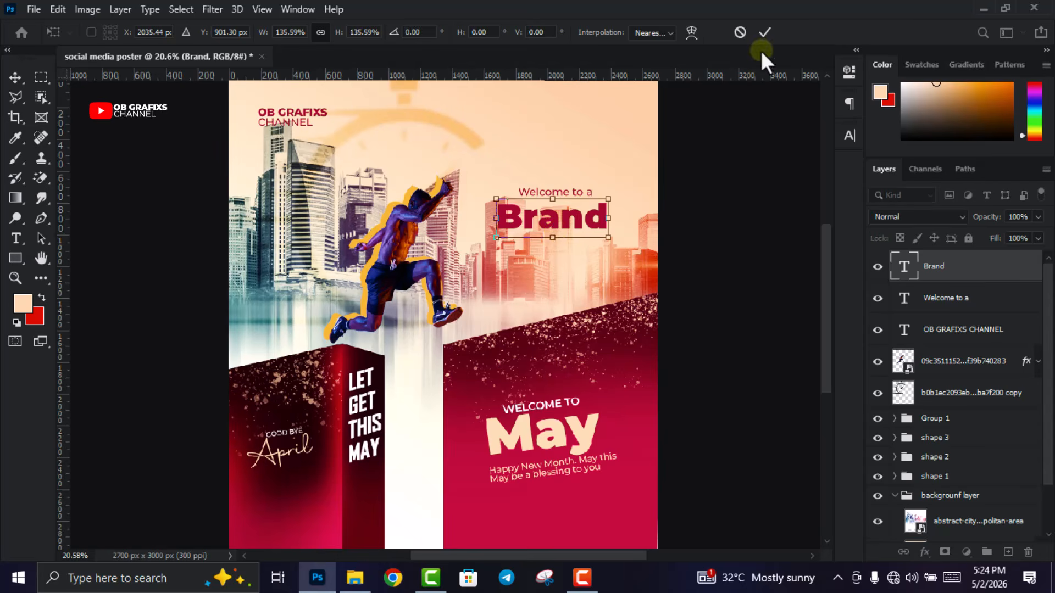
key(Return)
Recolor the "Brand" text dark maroon, sampled from the shaded April block
double_click(903, 267)
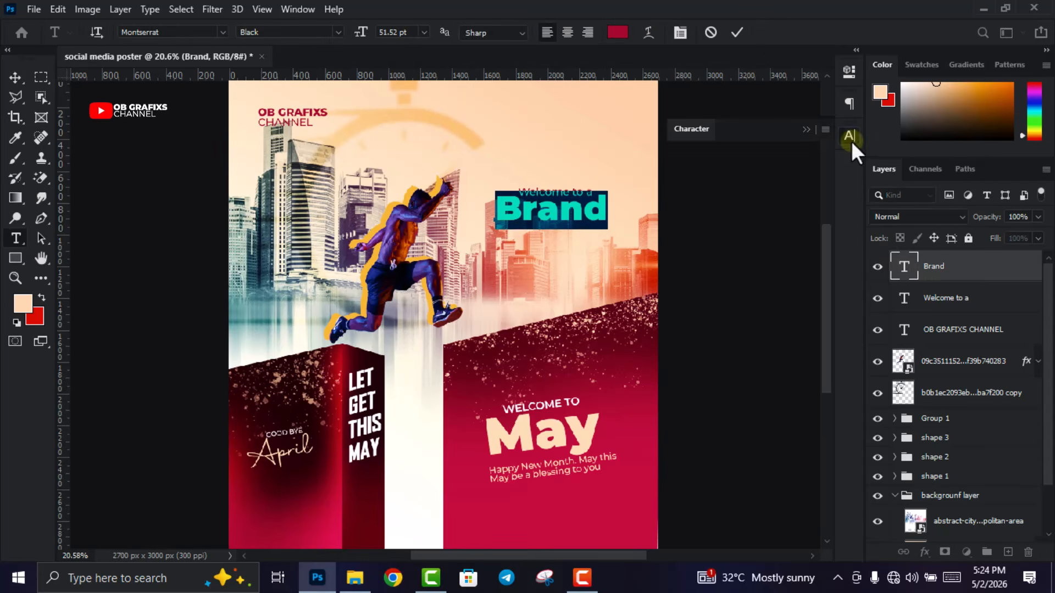
click(850, 136)
click(825, 225)
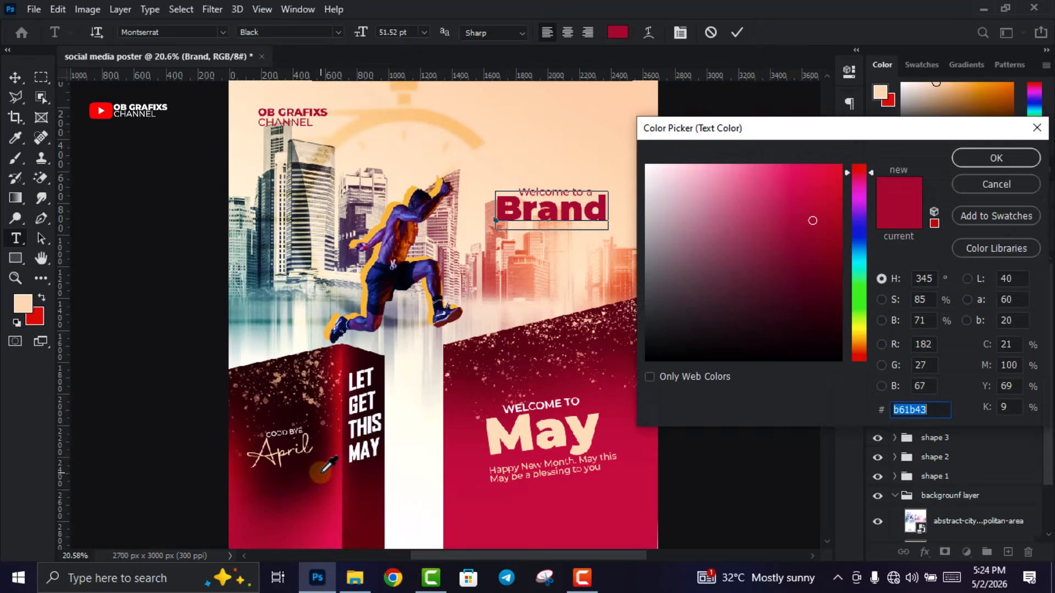
click(321, 472)
click(995, 158)
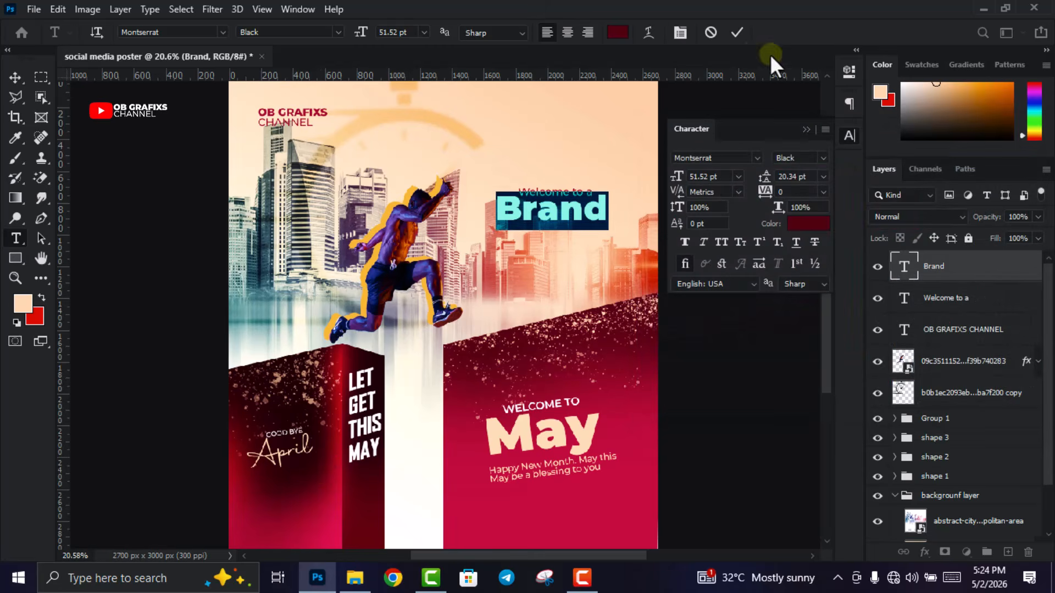
click(737, 32)
key(v)
click(849, 136)
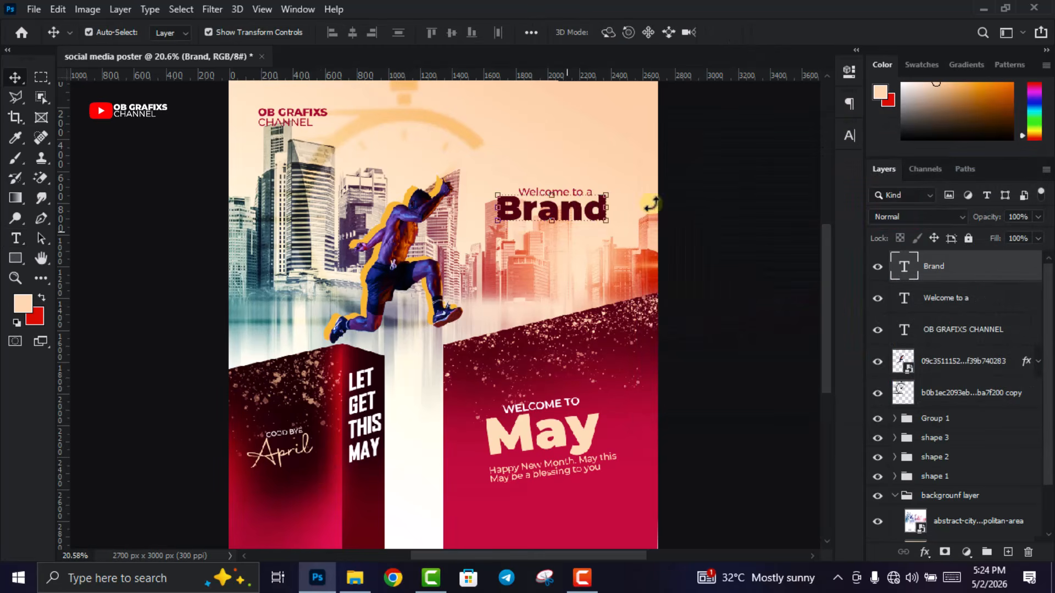
Duplicate the "Brand" text just below itself and change the copy's wording to "Month"
drag(577, 212, 582, 245)
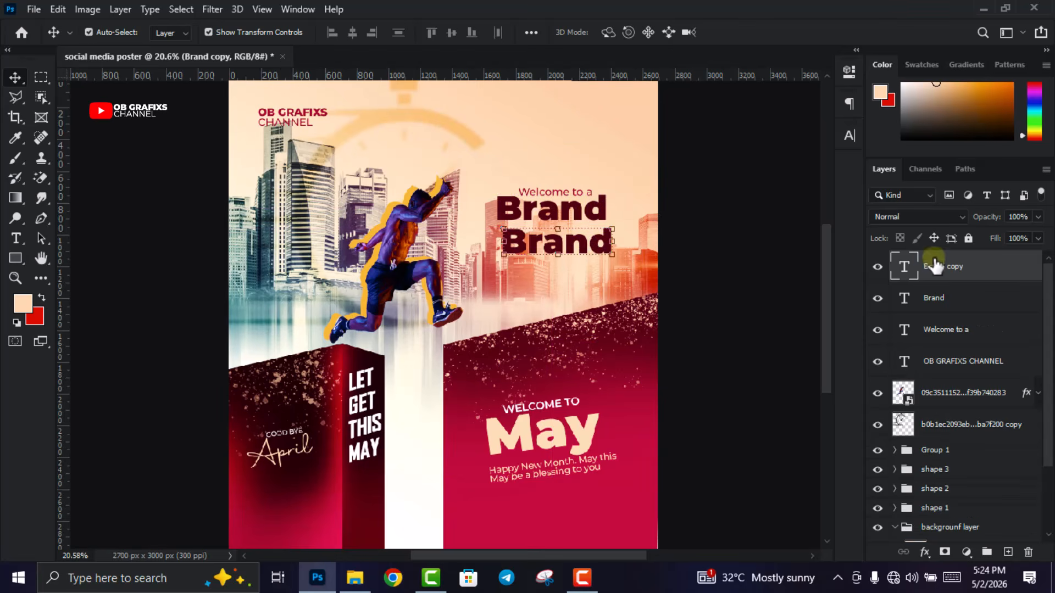
double_click(903, 269)
text(Month)
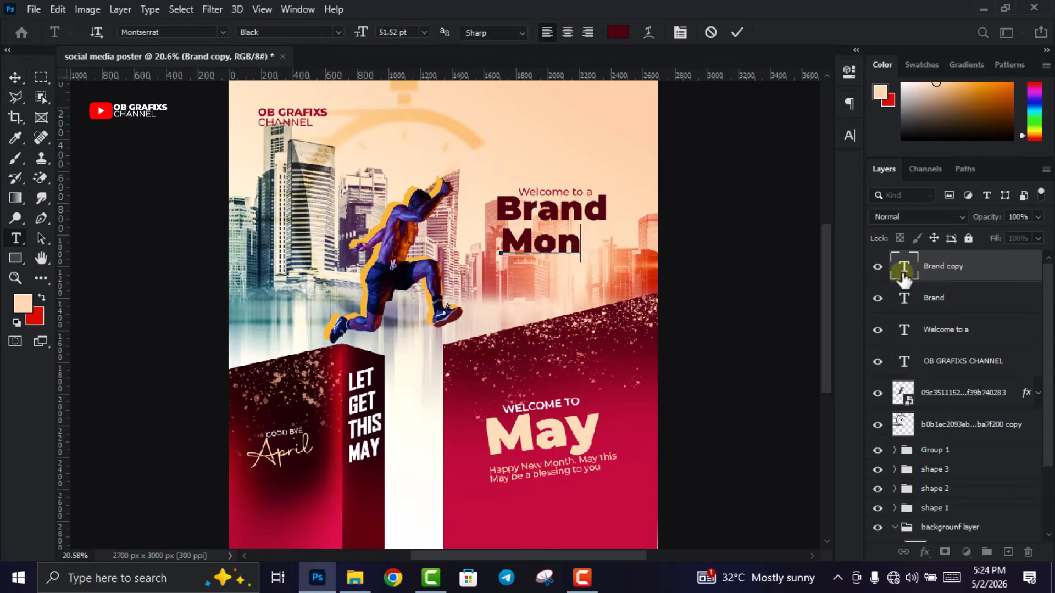
click(737, 34)
Scale the "Month" text down to about 81% and tuck it under the right part of "Brand"
scroll(624, 235, up, 1)
key(ctrl+t)
drag(620, 243, 571, 254)
drag(576, 246, 573, 236)
click(767, 34)
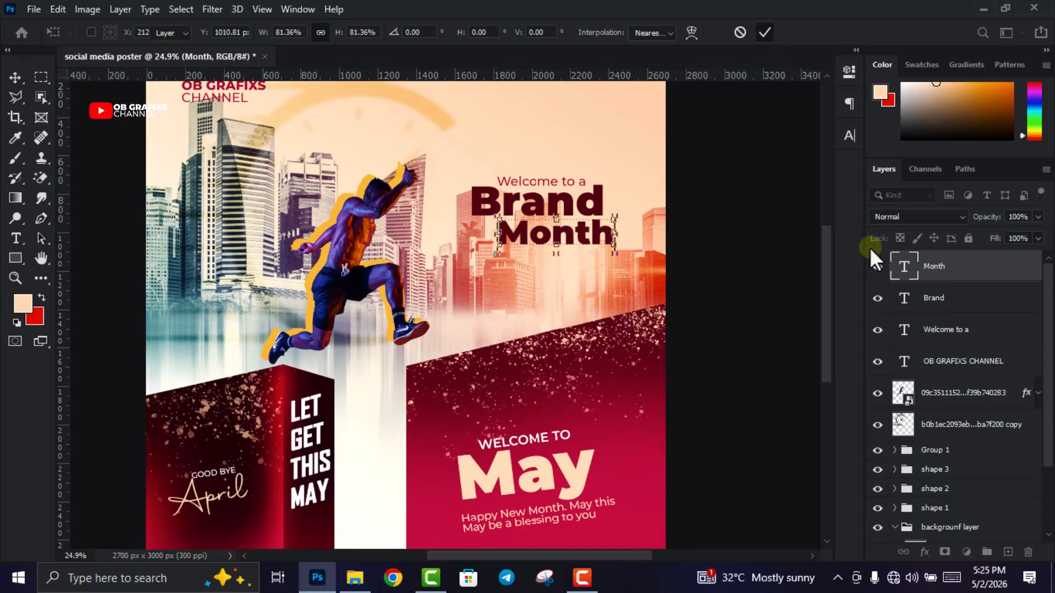
Change the "Month" text color to the crimson D52452
double_click(903, 268)
click(850, 136)
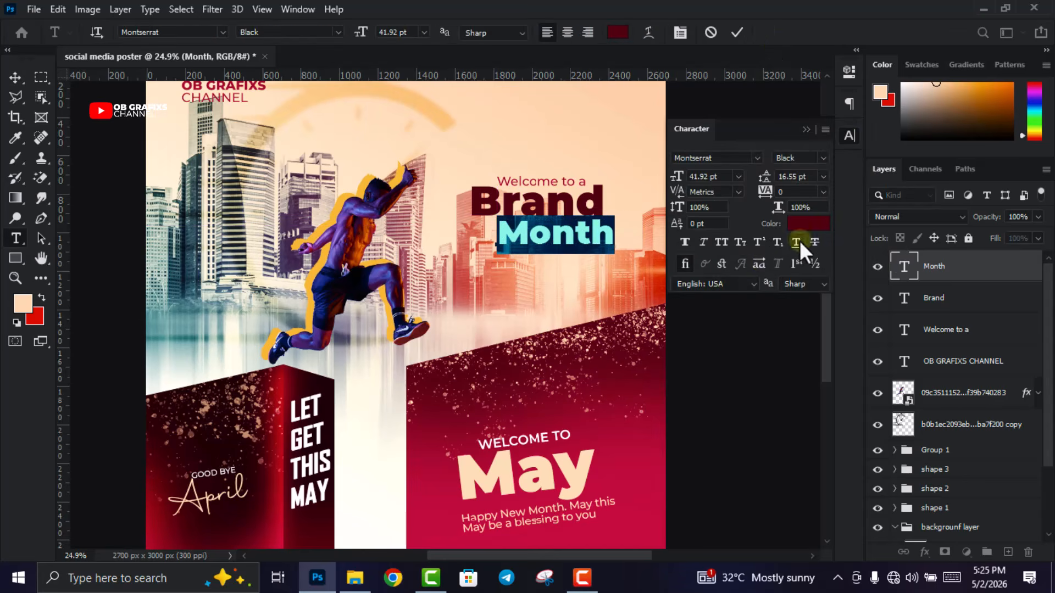
click(803, 225)
click(808, 196)
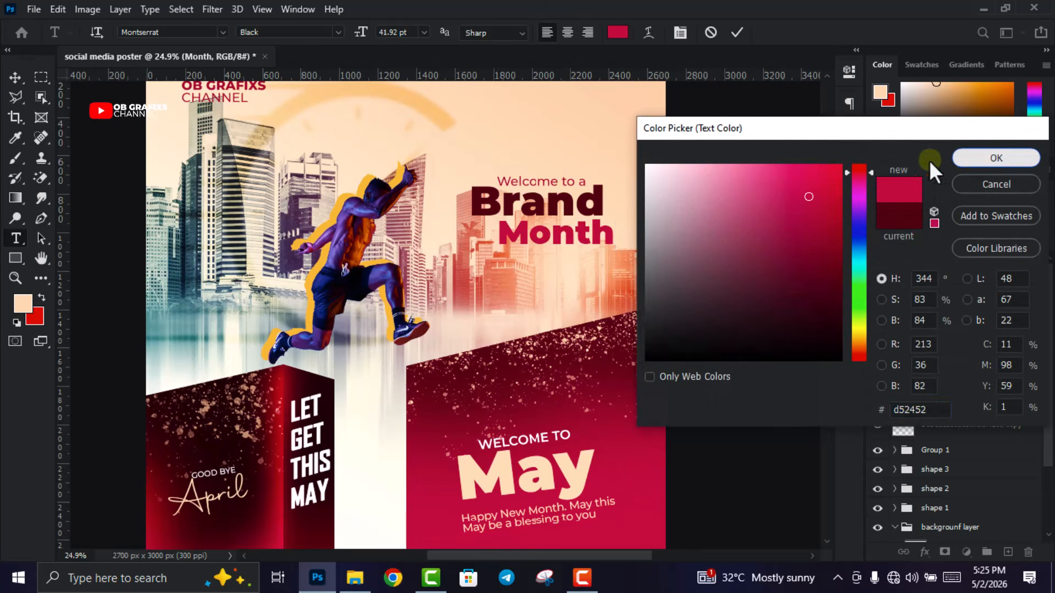
click(974, 159)
click(737, 33)
key(v)
click(849, 135)
click(763, 195)
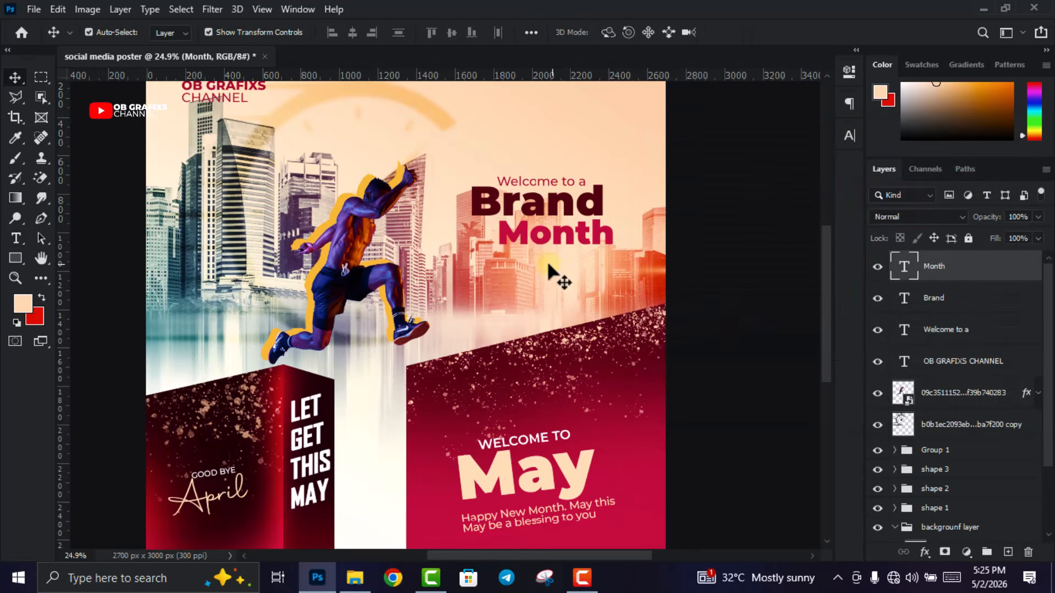
Duplicate the "Welcome to a" text up beside the man's raised fist and change the copy's wording to "New"
scroll(517, 257, up, 3)
click(577, 159)
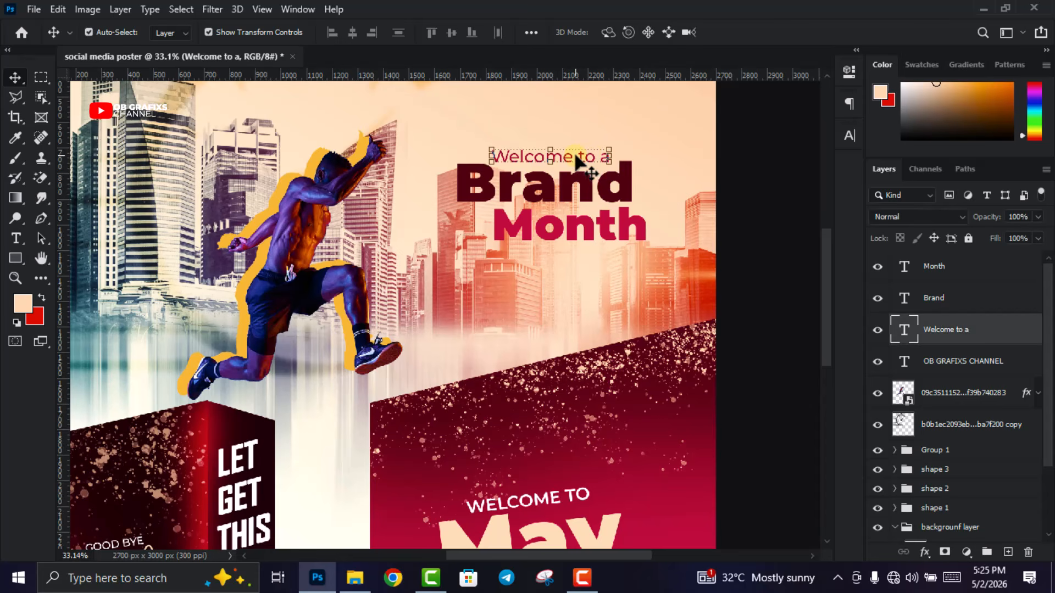
alt+drag(577, 160, 489, 133)
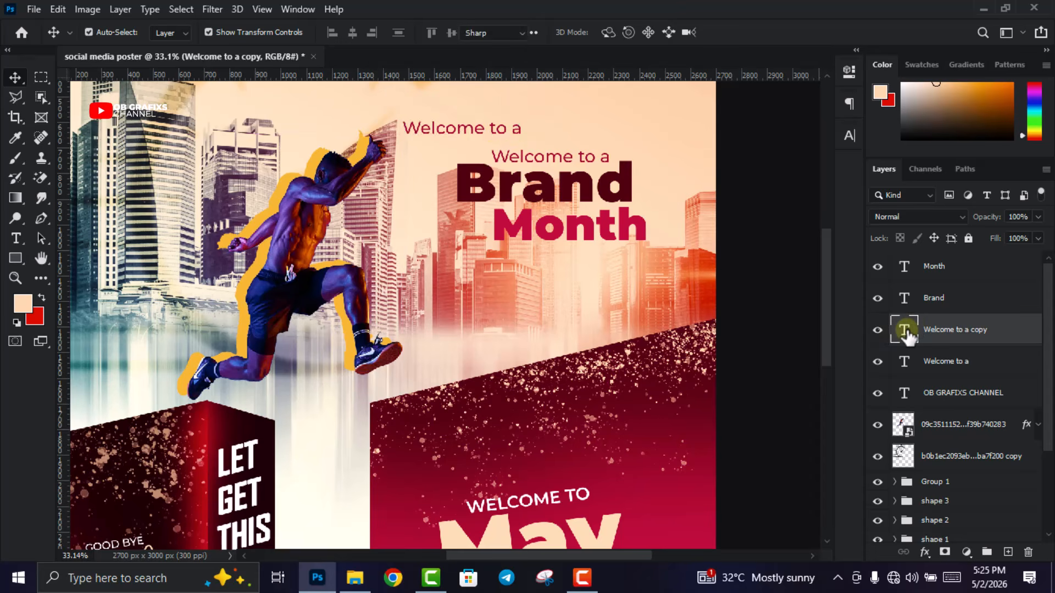
double_click(905, 331)
text(New)
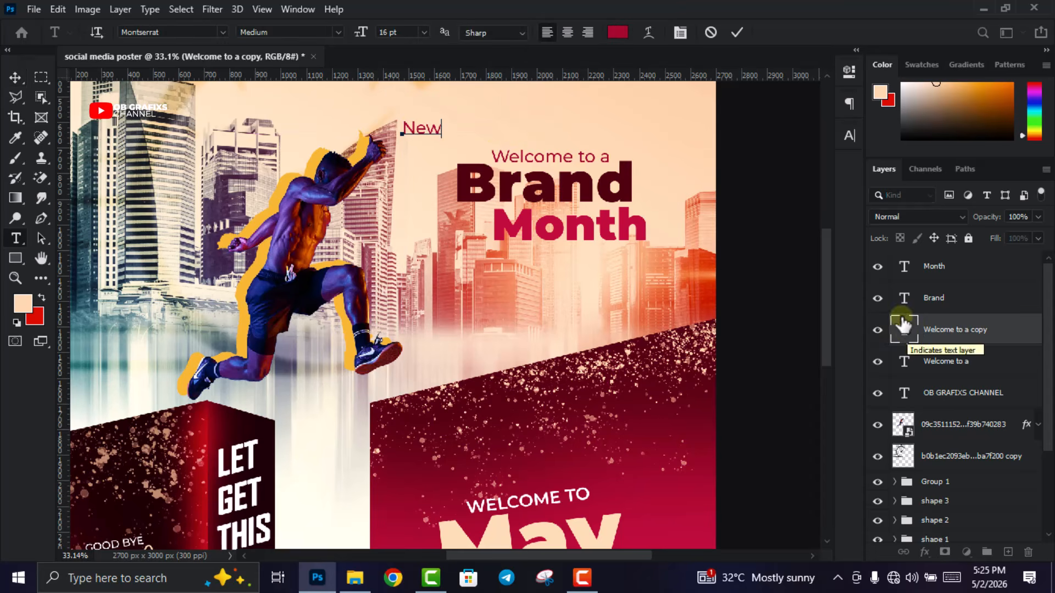
click(738, 32)
key(v)
Scale the "New" text to about 87% and place it under "Brand", just in front of "Month"
scroll(324, 125, up, 3)
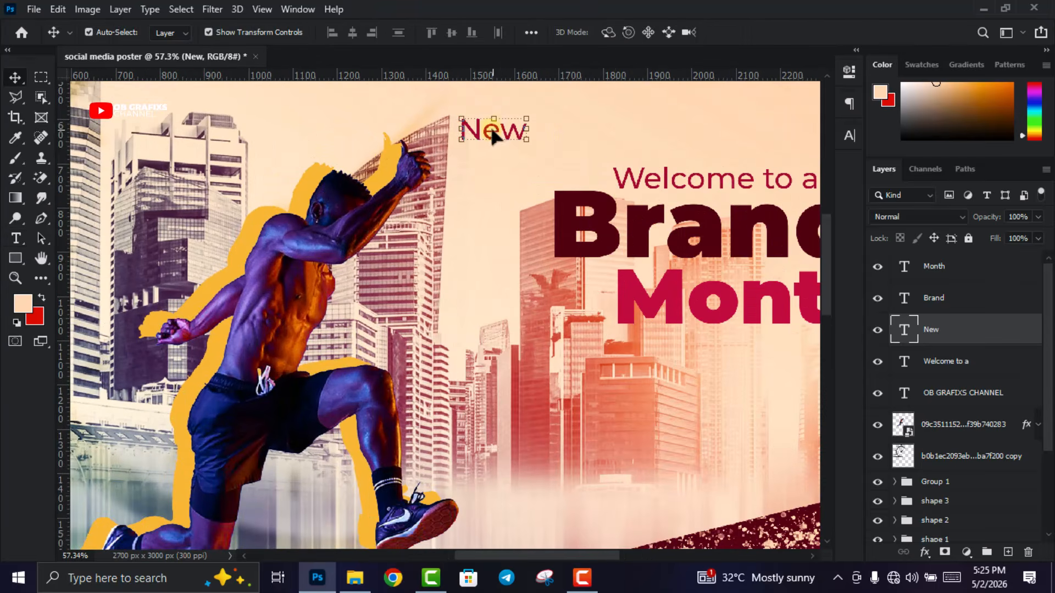
drag(493, 132, 591, 282)
click(767, 32)
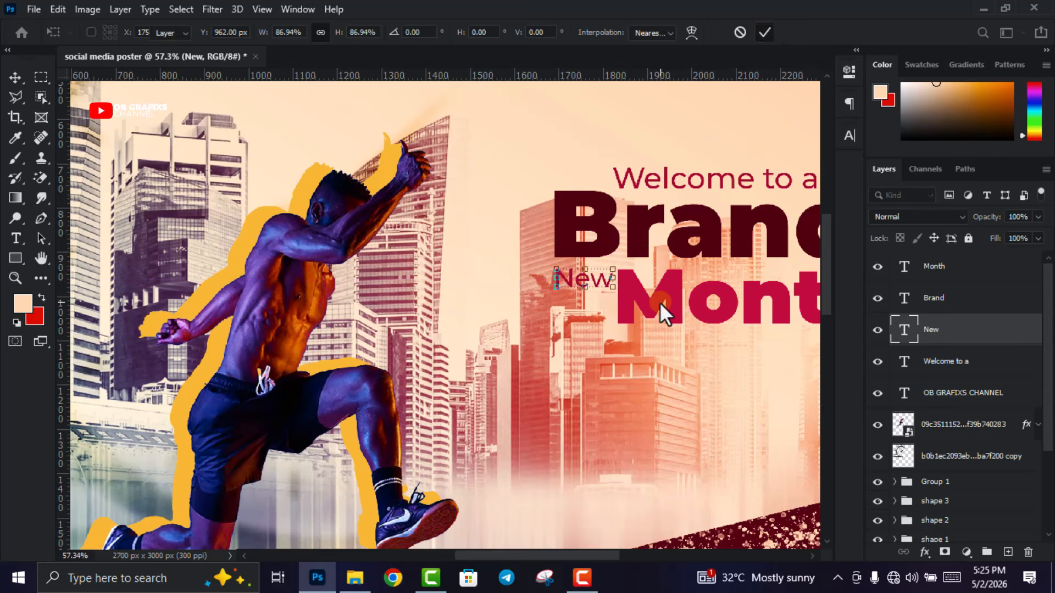
Apply a Gaussian Blur with a 4.8-pixel radius to the city skyline image in the background group
scroll(659, 302, down, 2)
click(282, 231)
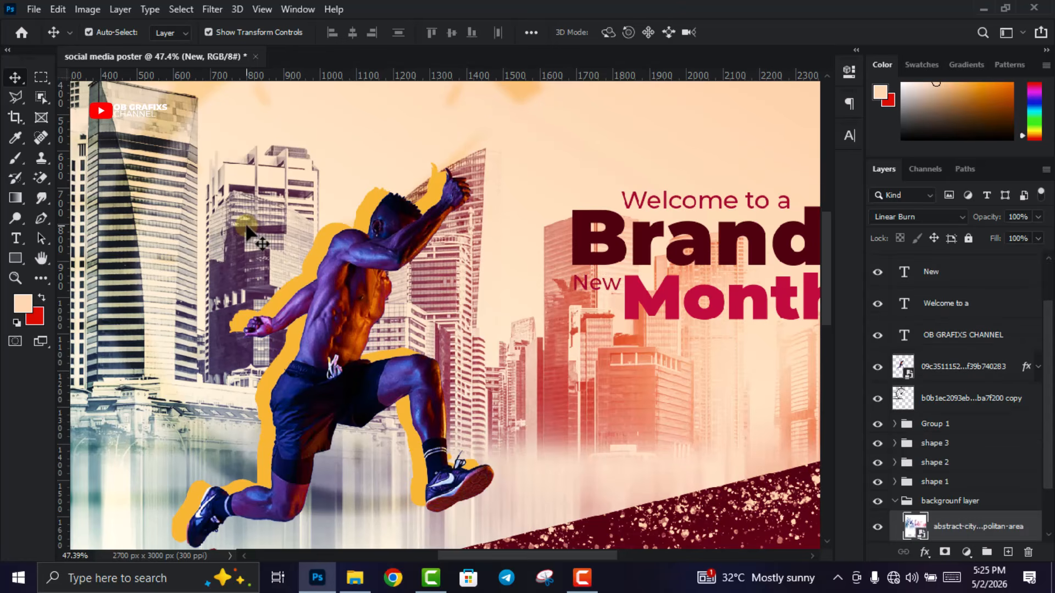
scroll(282, 231, down, 2)
scroll(282, 230, down, 2)
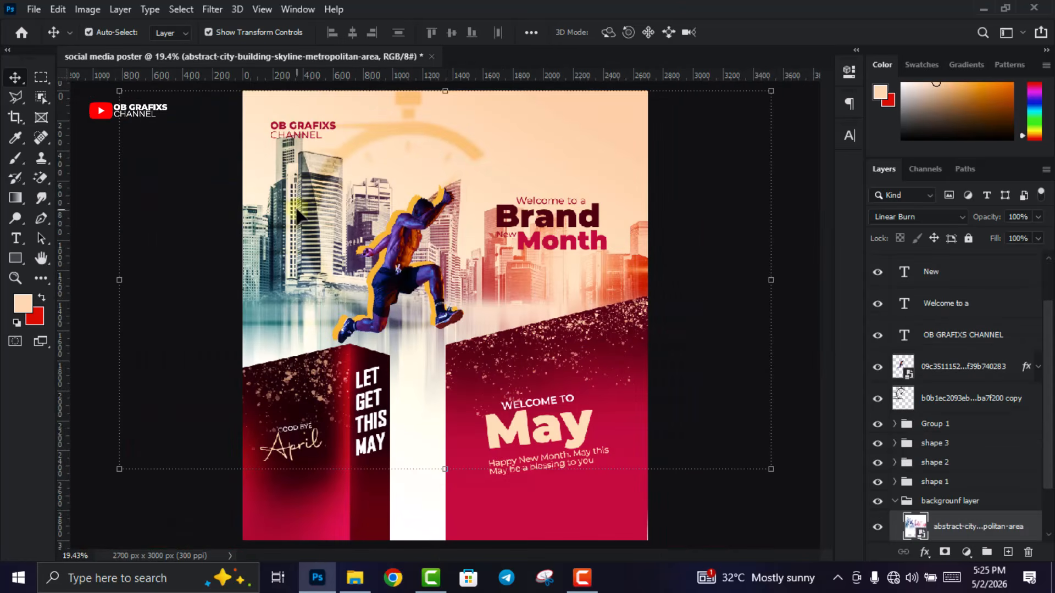
scroll(516, 237, up, 3)
scroll(529, 239, down, 4)
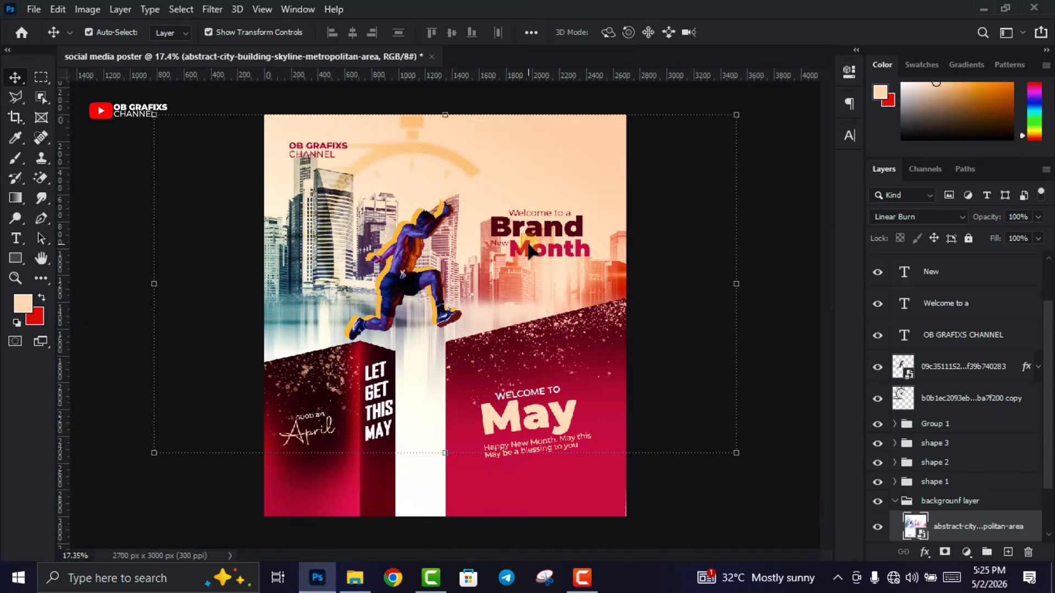
scroll(528, 250, down, 1)
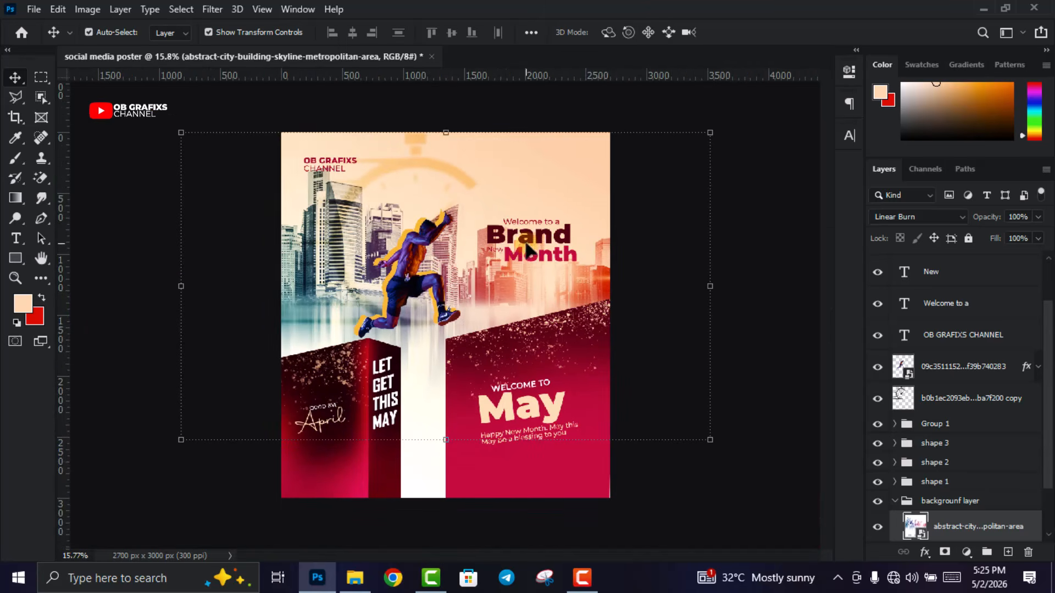
scroll(940, 495, down, 2)
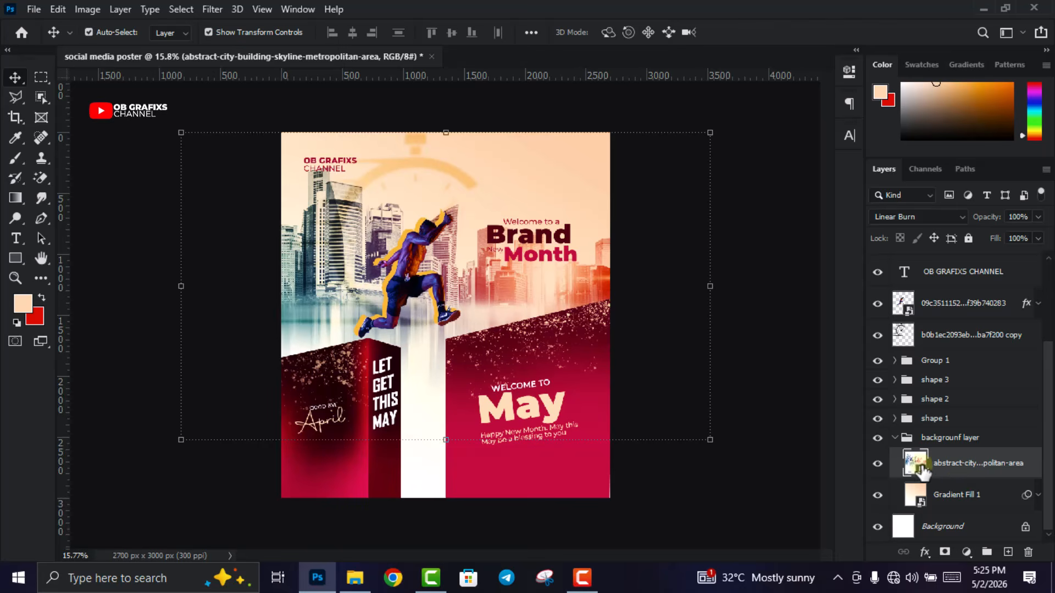
click(220, 9)
mouse_move(238, 183)
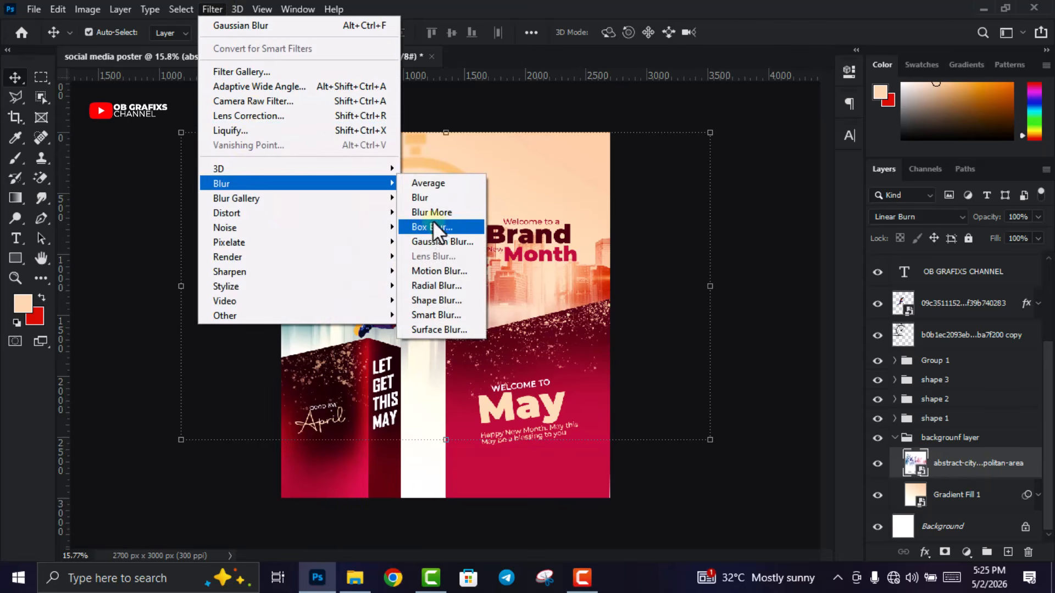
click(432, 240)
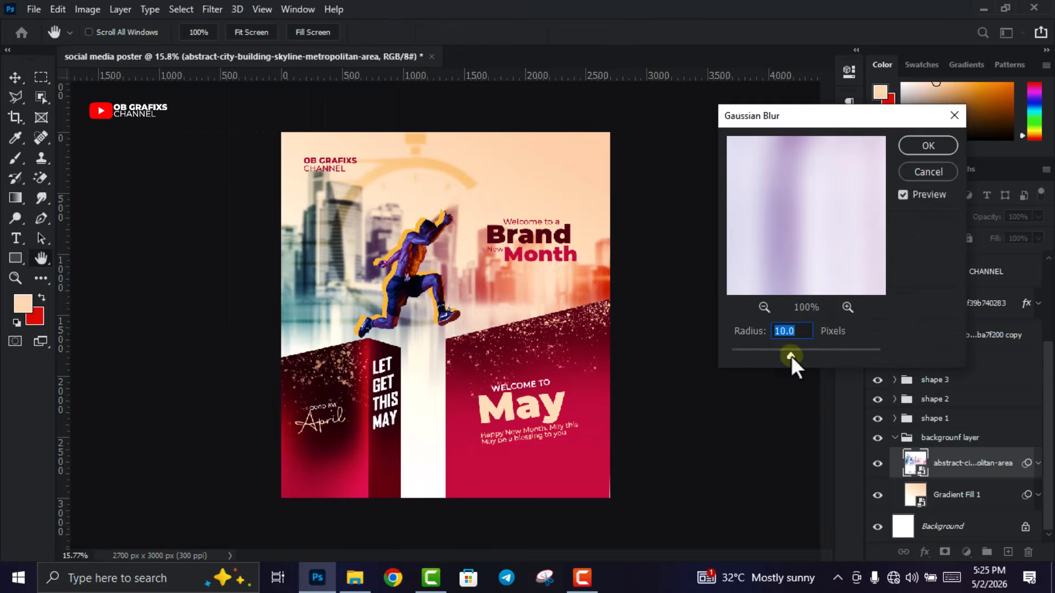
drag(779, 355, 769, 354)
click(769, 354)
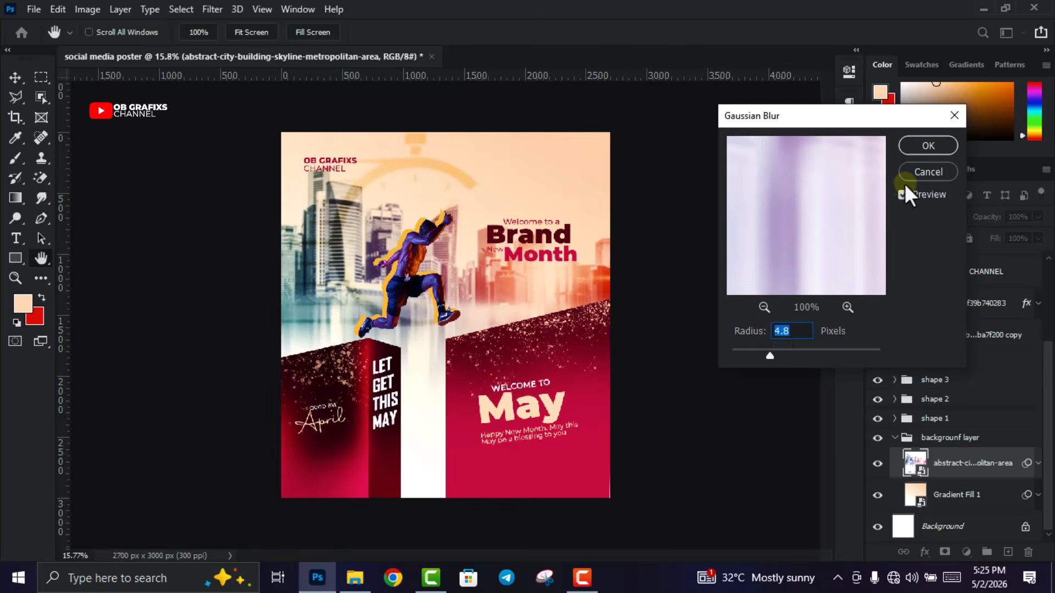
click(925, 146)
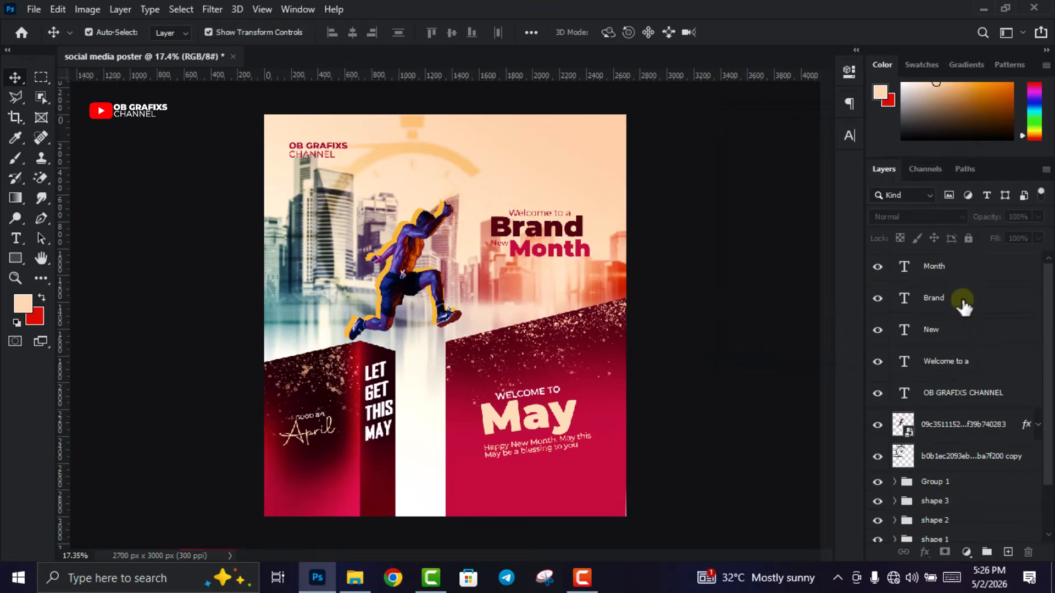
Add a new layer above the "Month" text and set up a Soft Round brush at 25 px
click(959, 265)
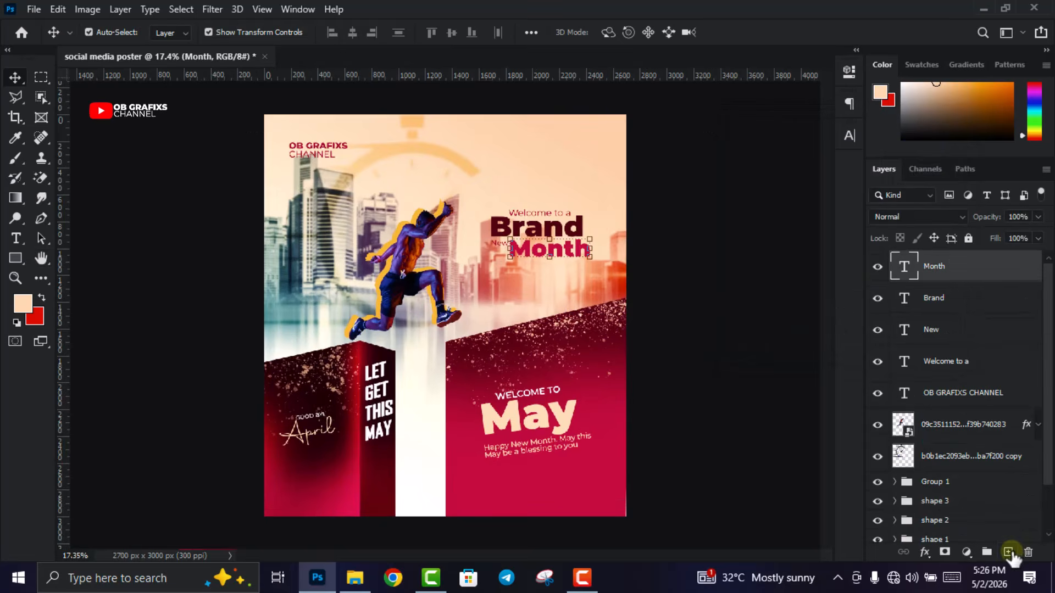
click(1008, 551)
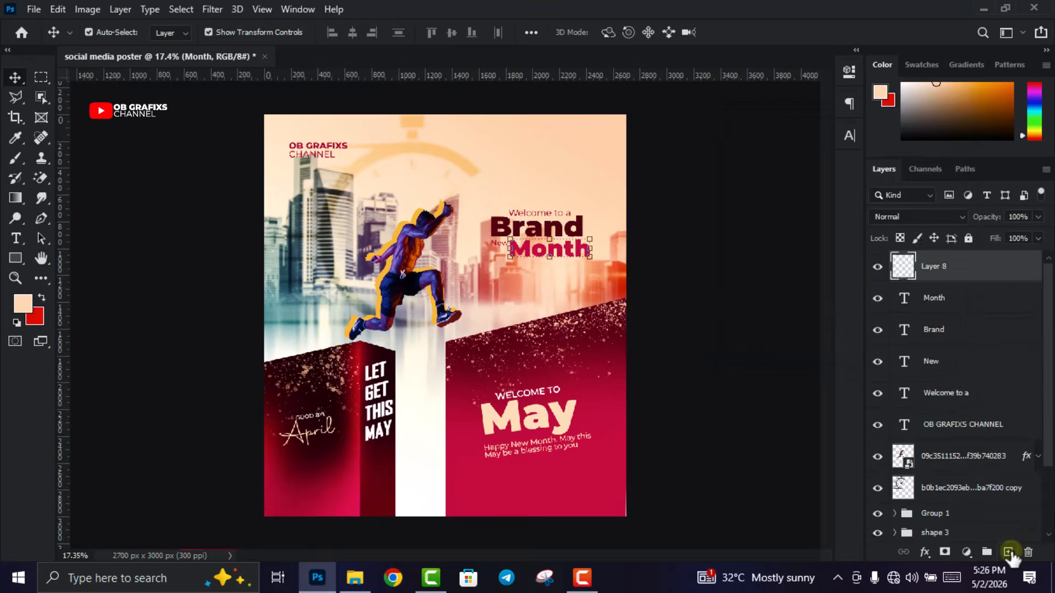
click(15, 158)
right_click(455, 308)
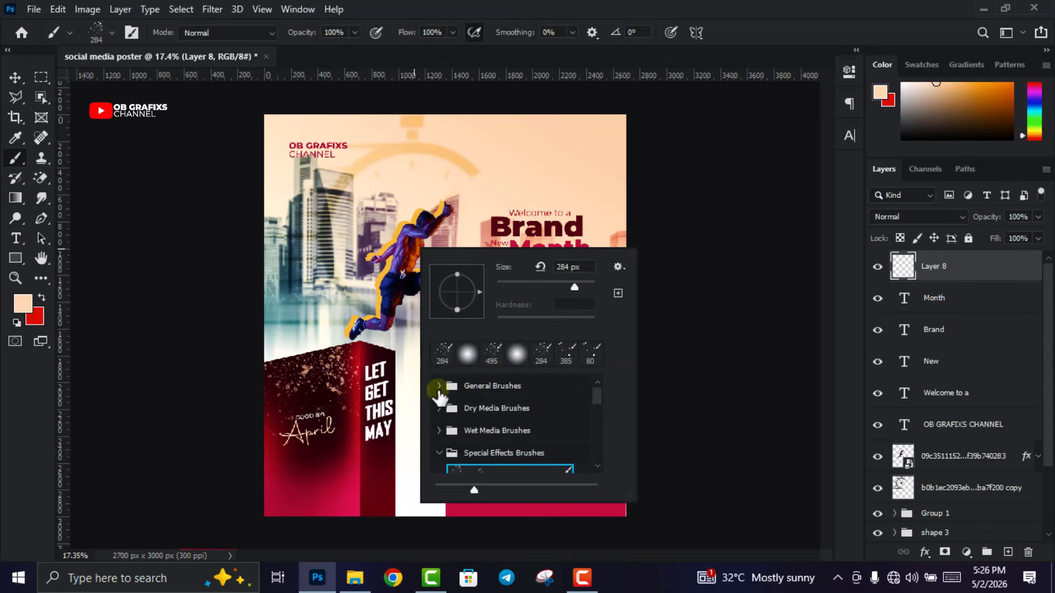
click(439, 388)
click(531, 407)
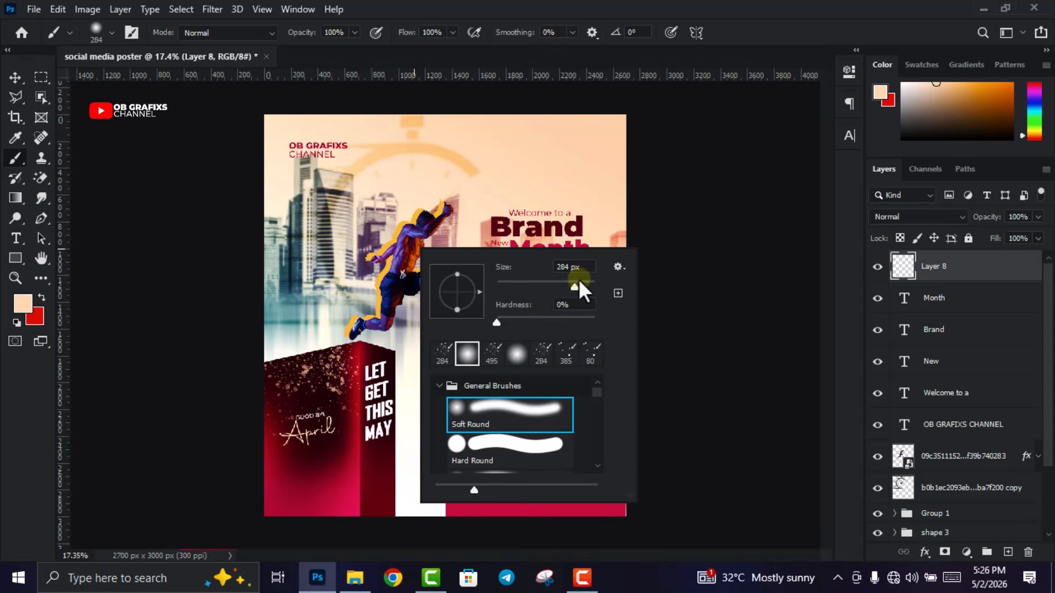
click(507, 282)
click(704, 103)
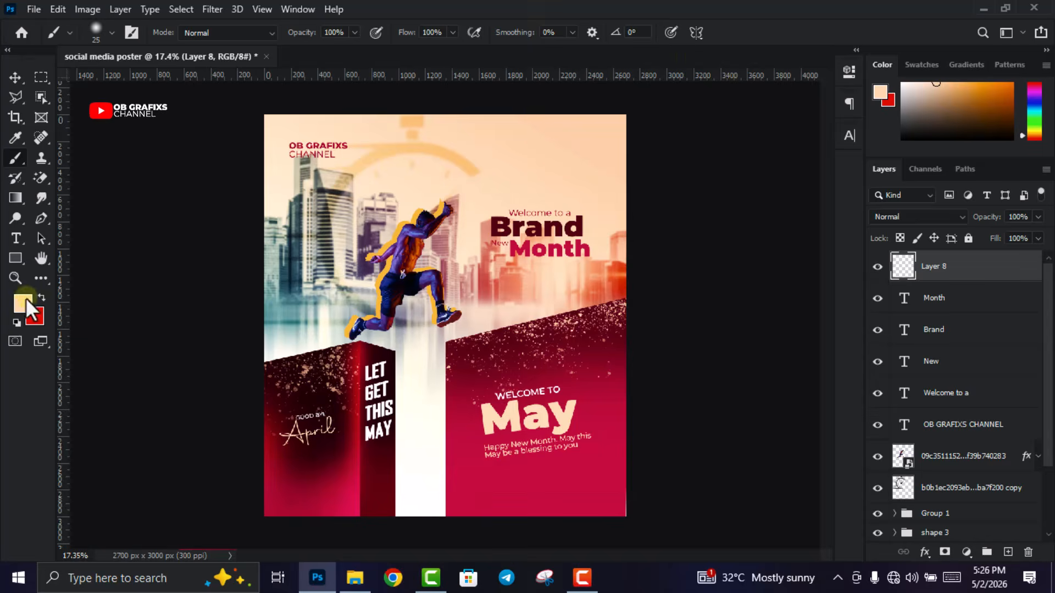
Set the foreground color to ff0042, sampled from the May block, and paint a short curved underline stroke below "Month"
click(23, 303)
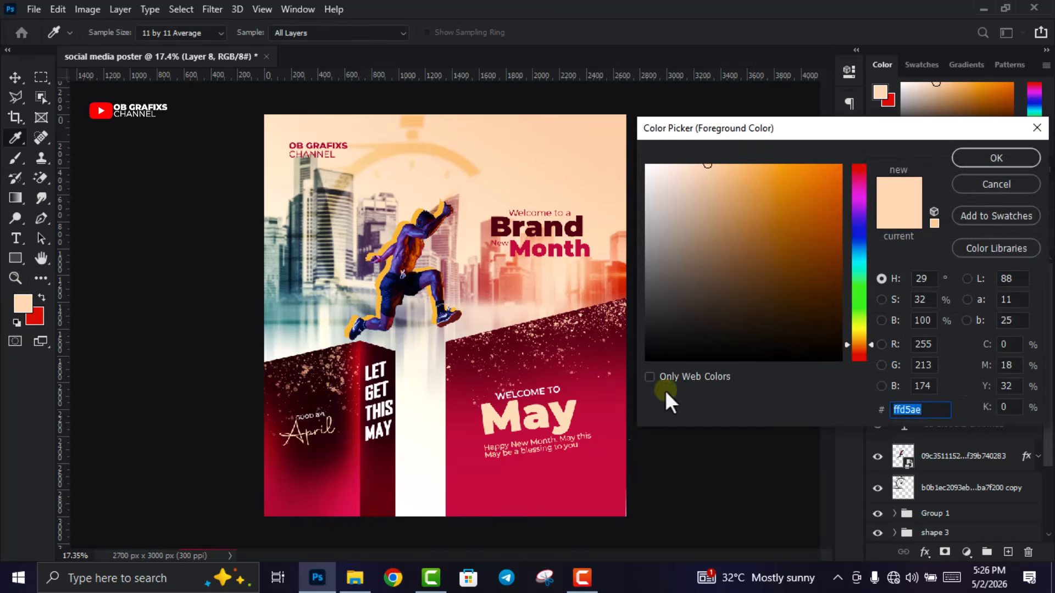
click(612, 492)
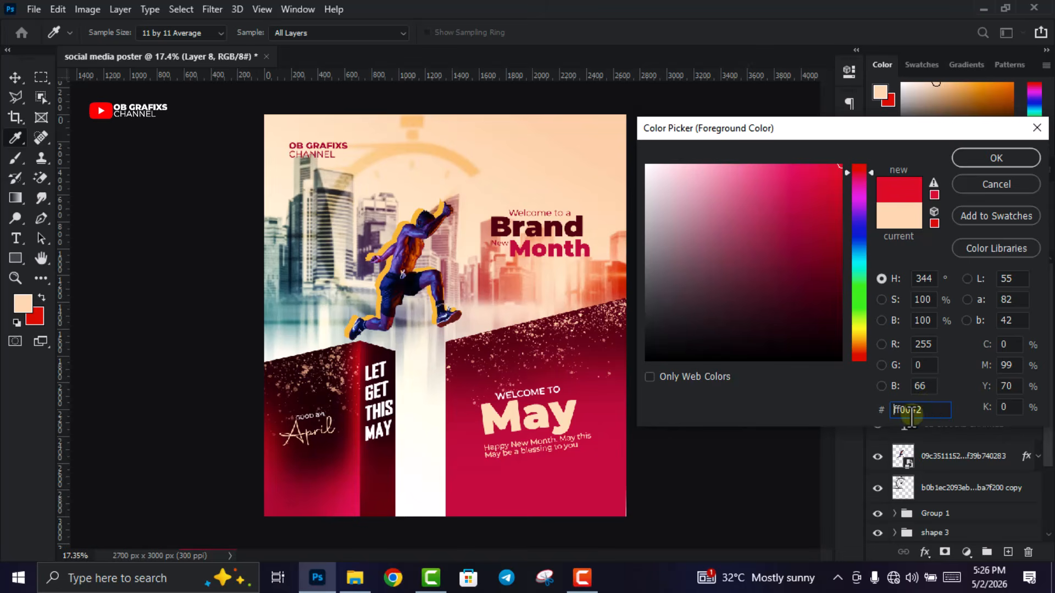
click(996, 158)
key(b)
scroll(563, 269, up, 3)
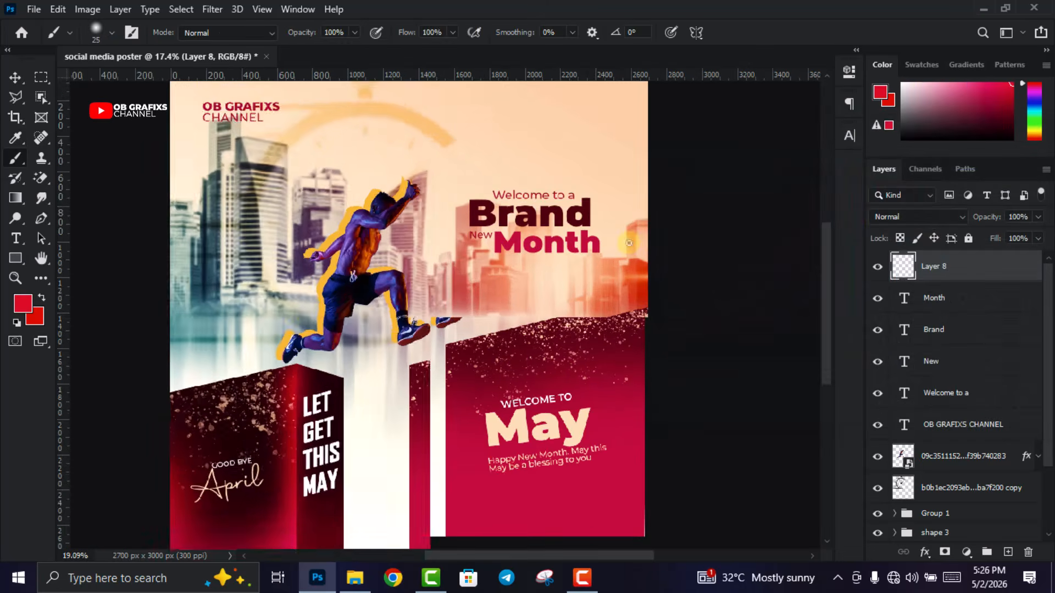
scroll(563, 270, up, 4)
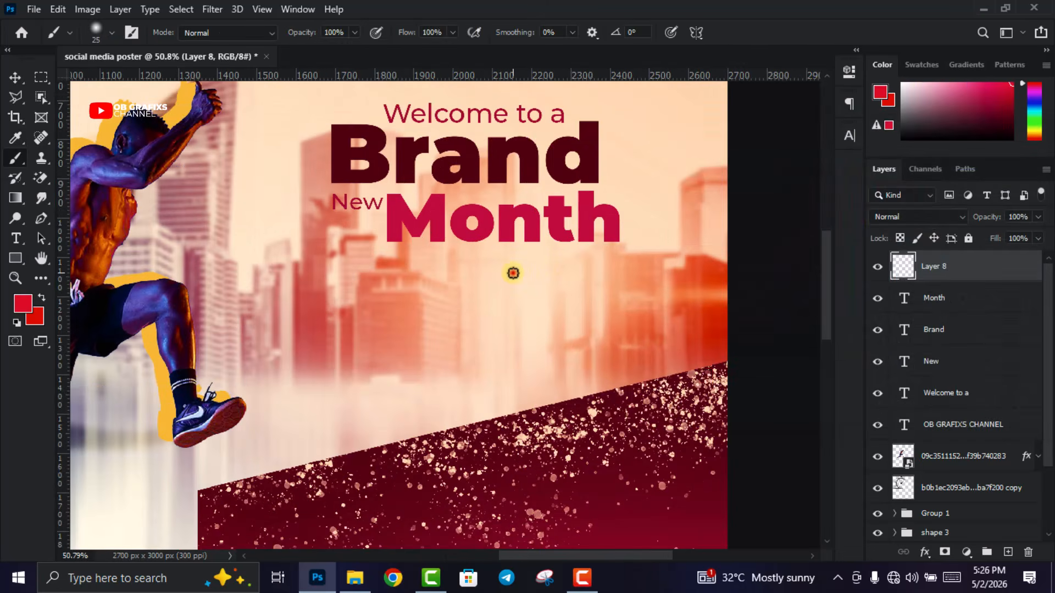
drag(512, 273, 626, 261)
Scale the underline stroke to about 111% and shift it slightly left beneath the end of "Month"
click(16, 78)
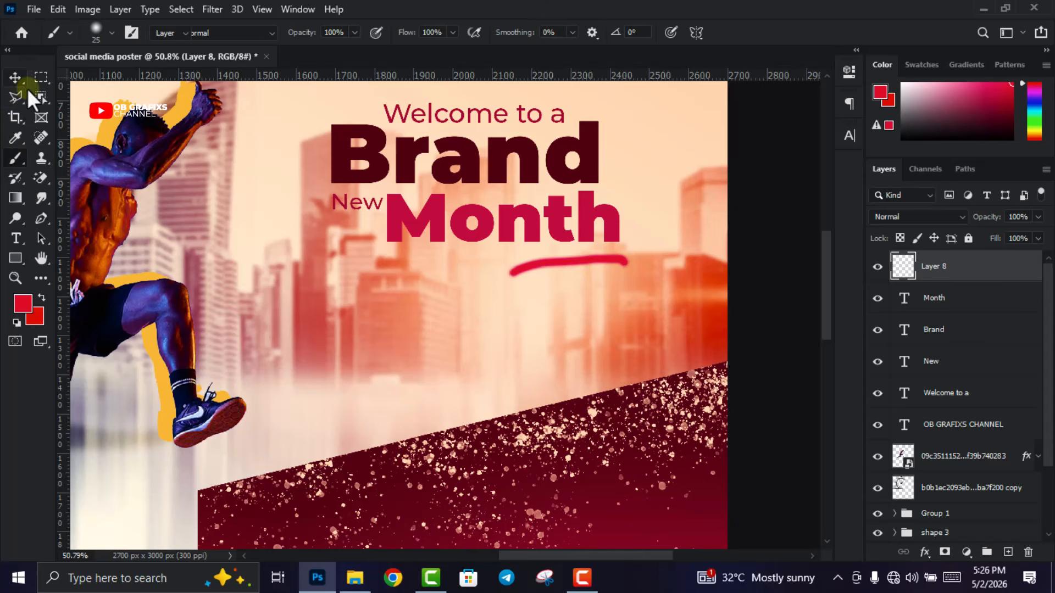
drag(576, 265, 563, 271)
drag(497, 281, 484, 283)
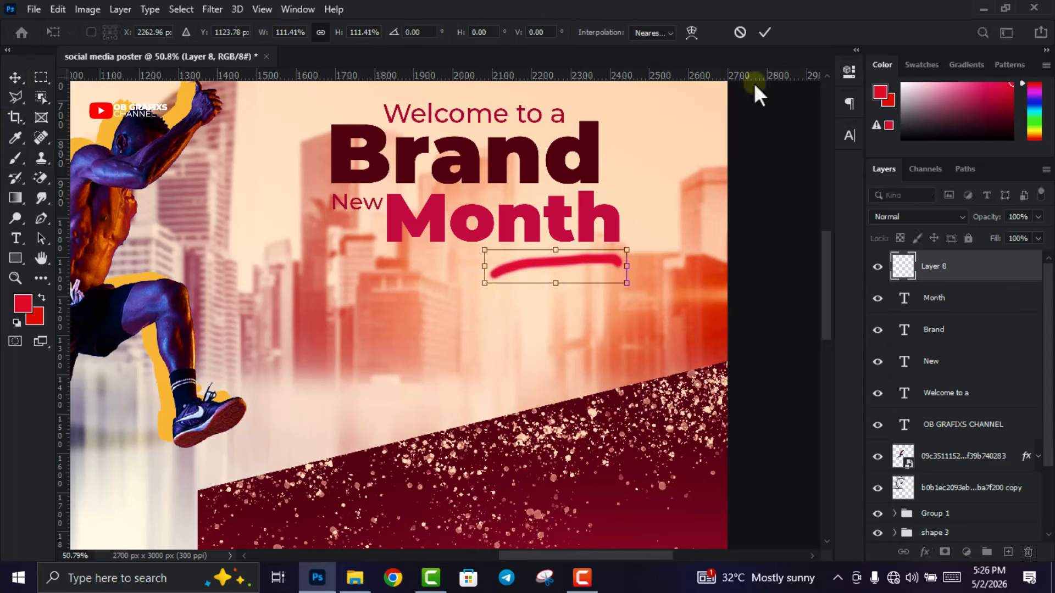
click(767, 30)
scroll(690, 284, down, 8)
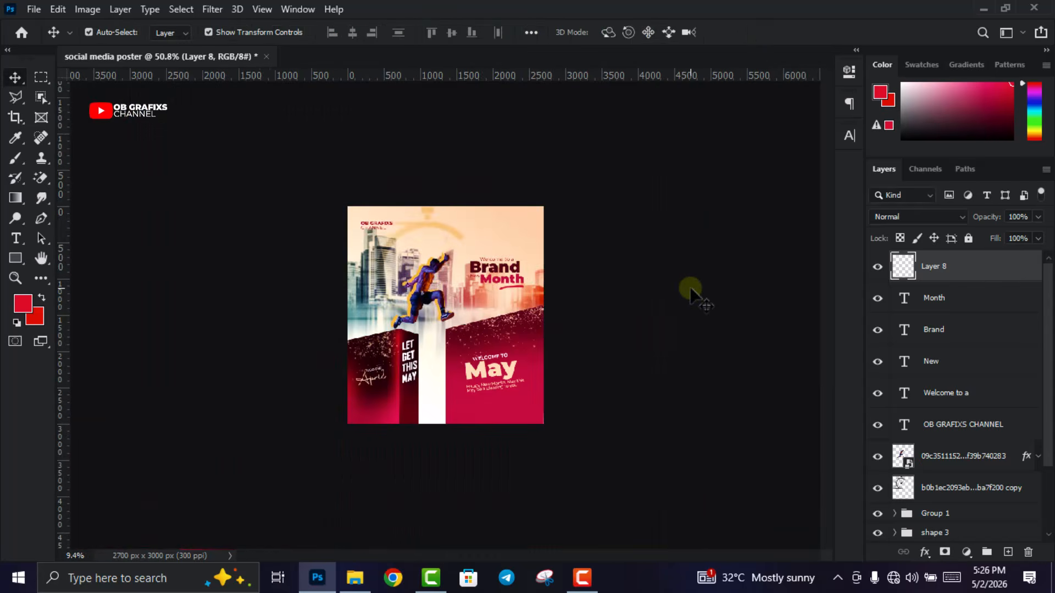
click(690, 289)
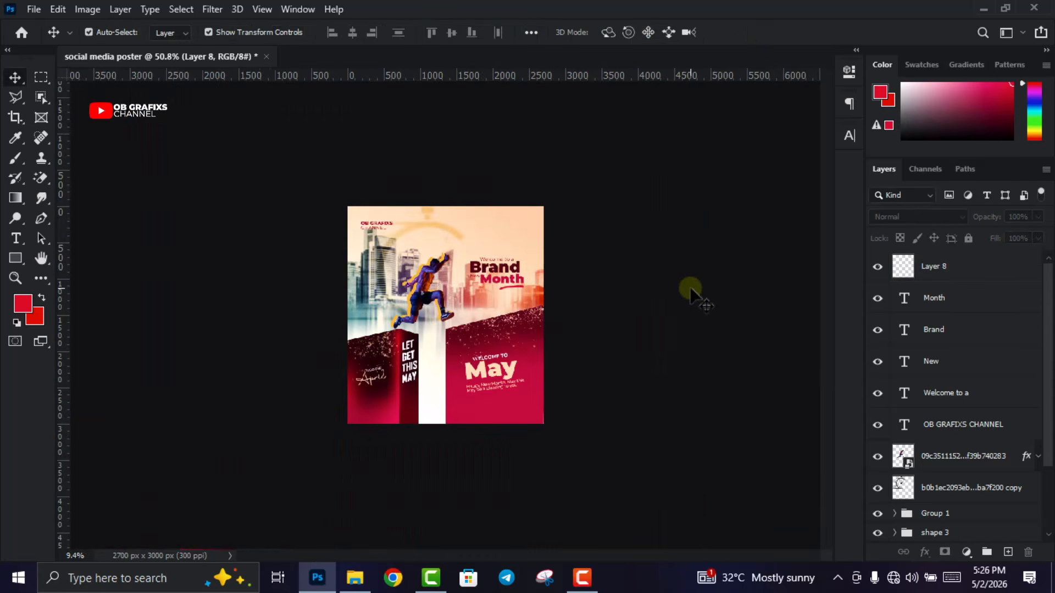
Add a new layer on top of the stack and set the foreground color to the peach sampled from the poster's upper background
scroll(795, 334, up, 2)
scroll(949, 392, down, 3)
scroll(948, 392, up, 3)
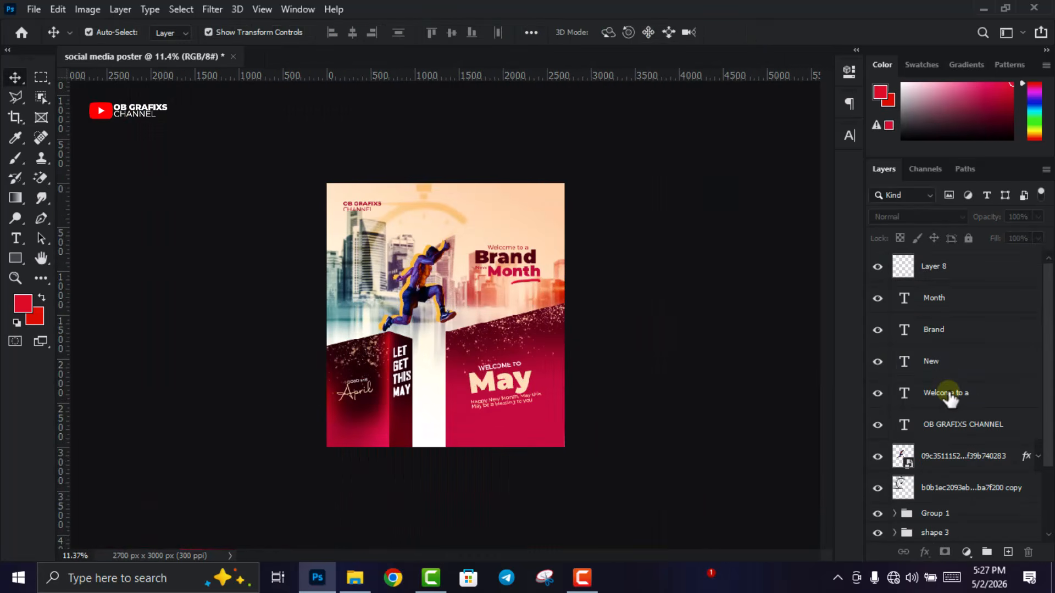
click(1008, 551)
scroll(129, 333, down, 1)
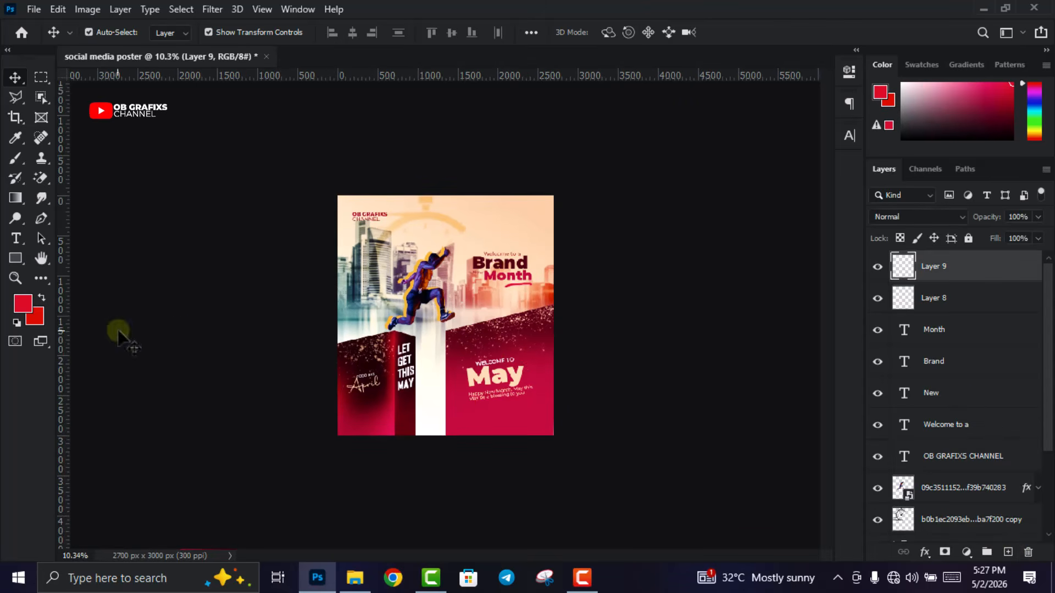
click(22, 307)
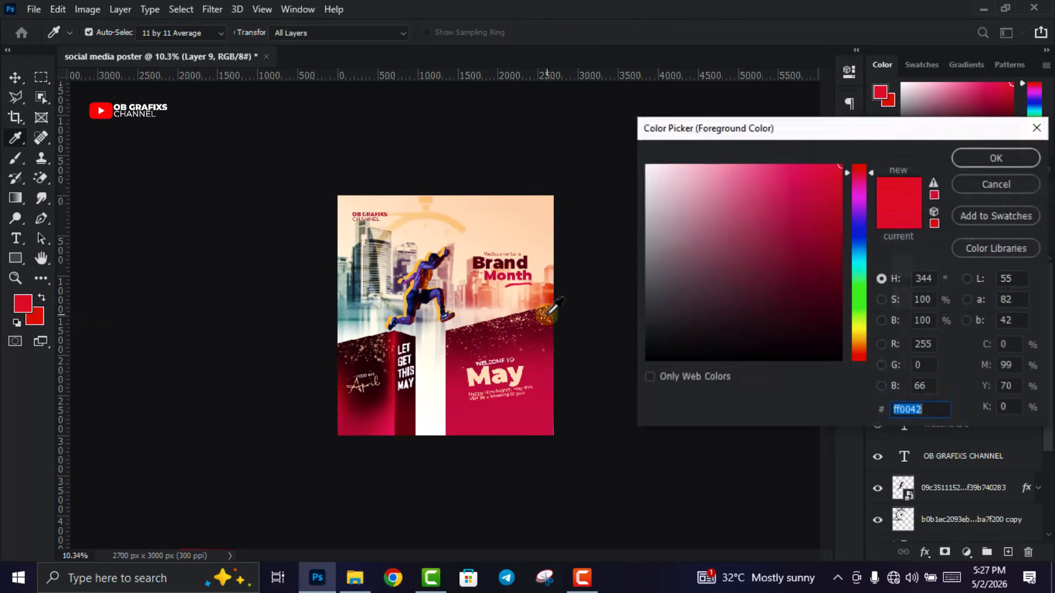
click(497, 224)
click(977, 158)
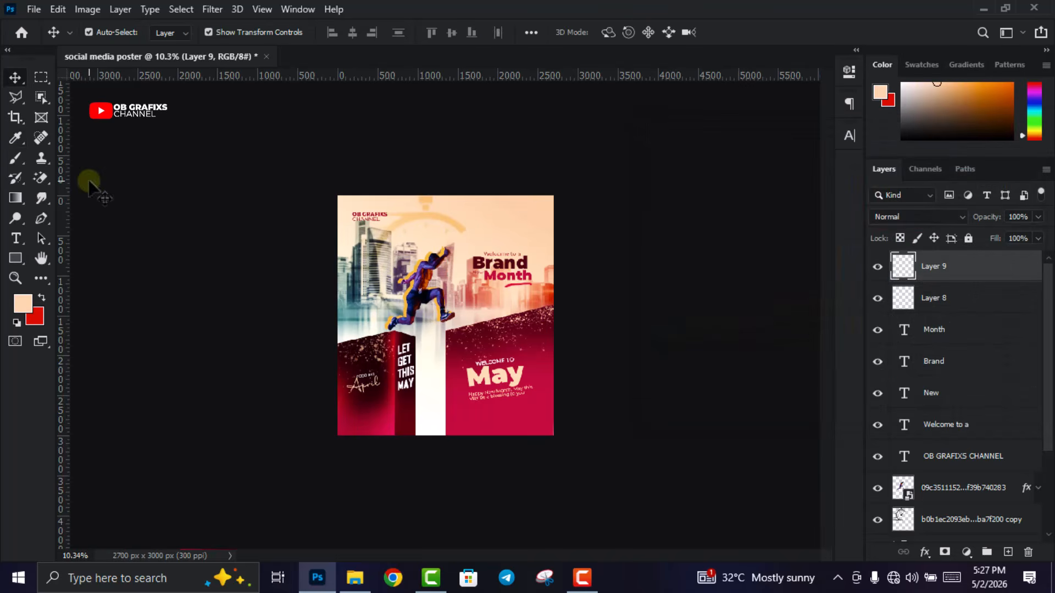
Paint a soft peach glow along the poster's bottom edge with the Soft Round brush at 2520 px
click(16, 158)
right_click(500, 294)
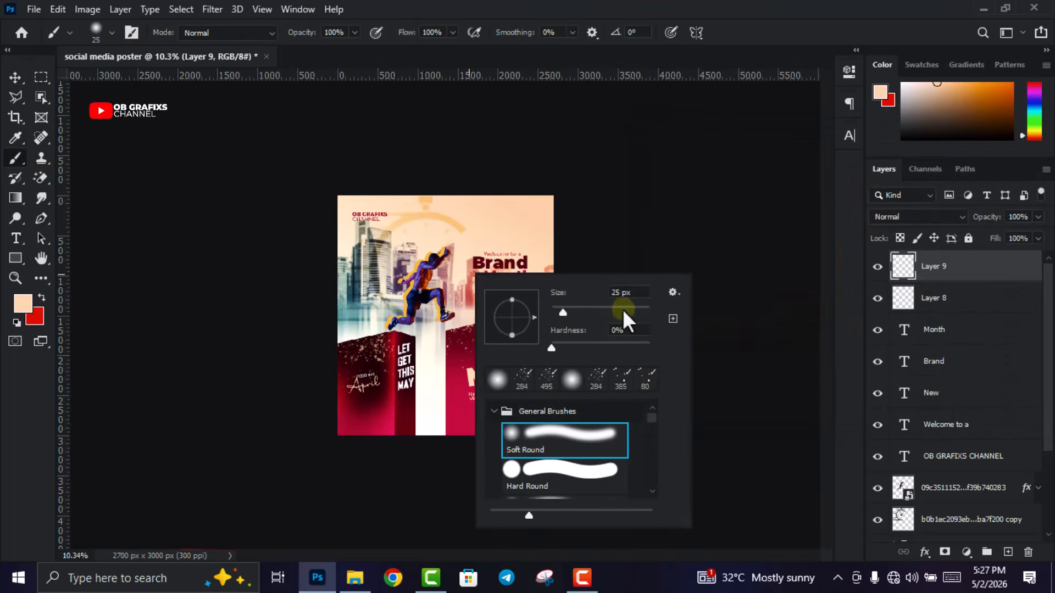
drag(641, 308, 643, 309)
click(778, 33)
scroll(571, 341, down, 1)
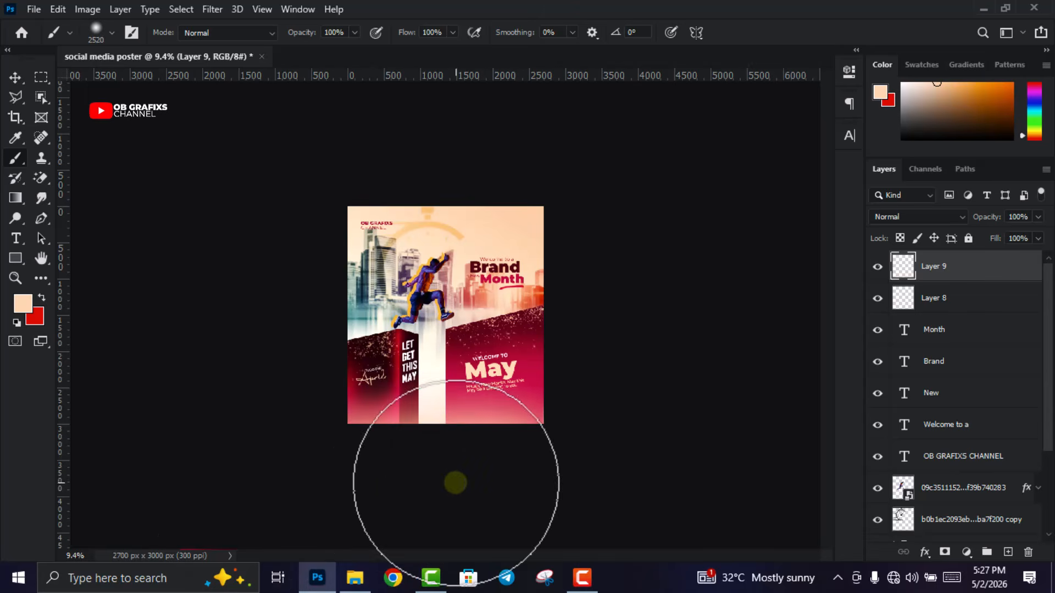
Scale the peach glow layer to about 117% so it extends past the poster's lower edges
click(15, 77)
drag(445, 425, 447, 442)
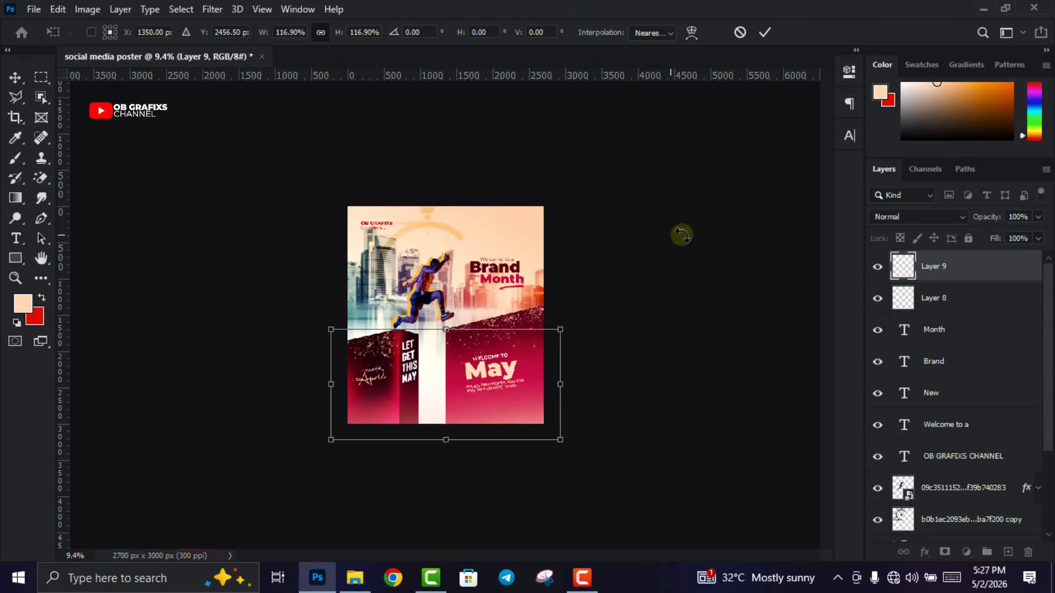
click(765, 32)
key(ctrl+plus)
key(ctrl+plus)
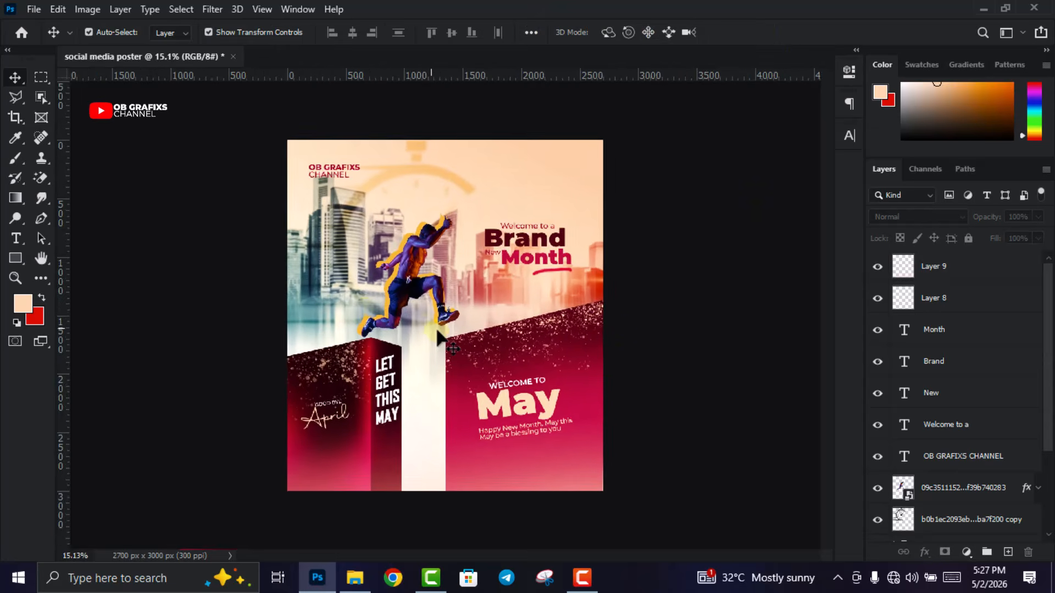
scroll(252, 276, up, 1)
click(582, 577)
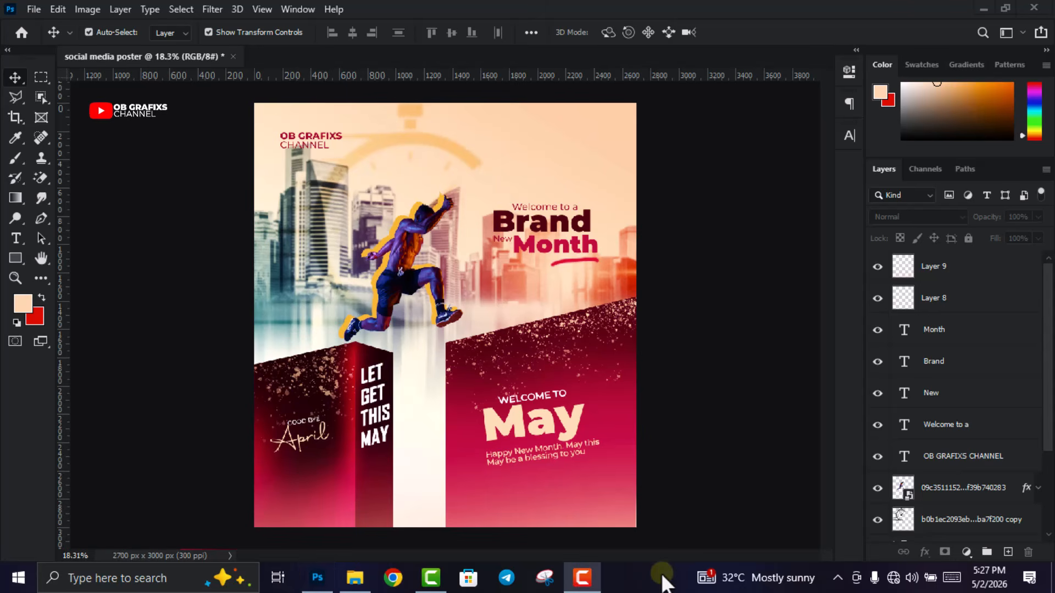